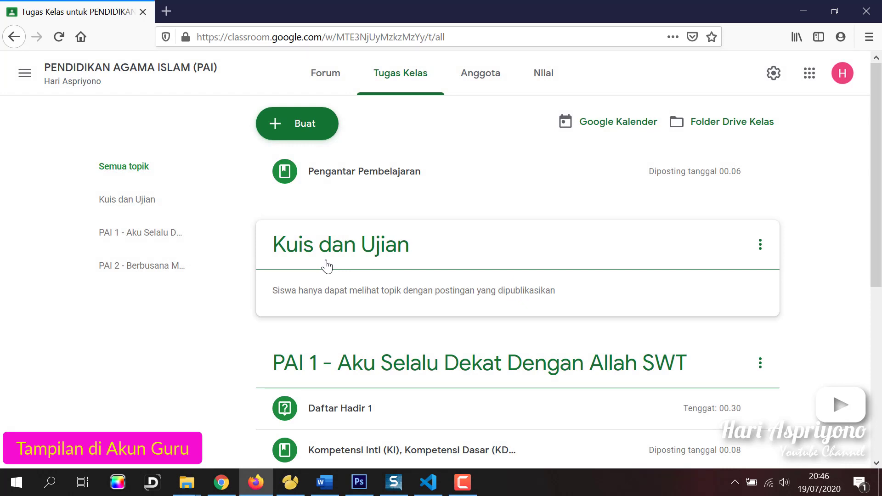
Move the Kuis dan Ujian topic below PAI 2 - Berbusana Muslim dan Muslimah, at the end of the classwork list
scroll(372, 234, down, 3)
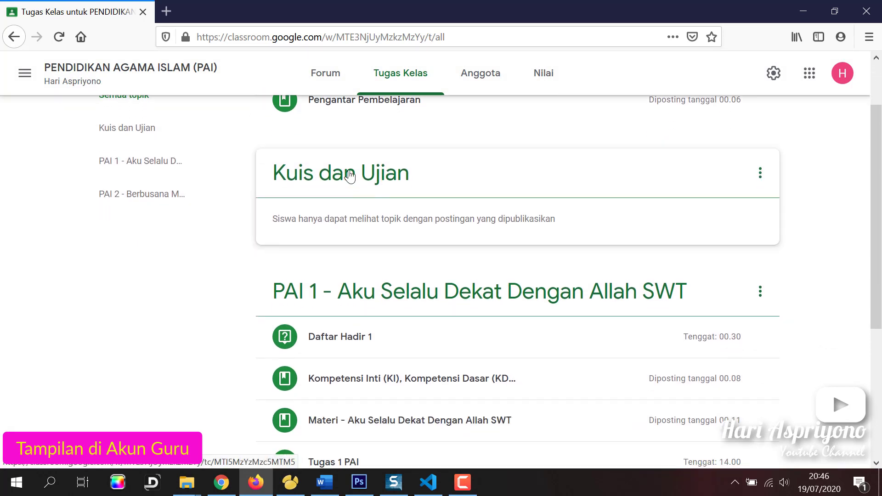
drag(350, 175, 365, 368)
scroll(322, 336, down, 1)
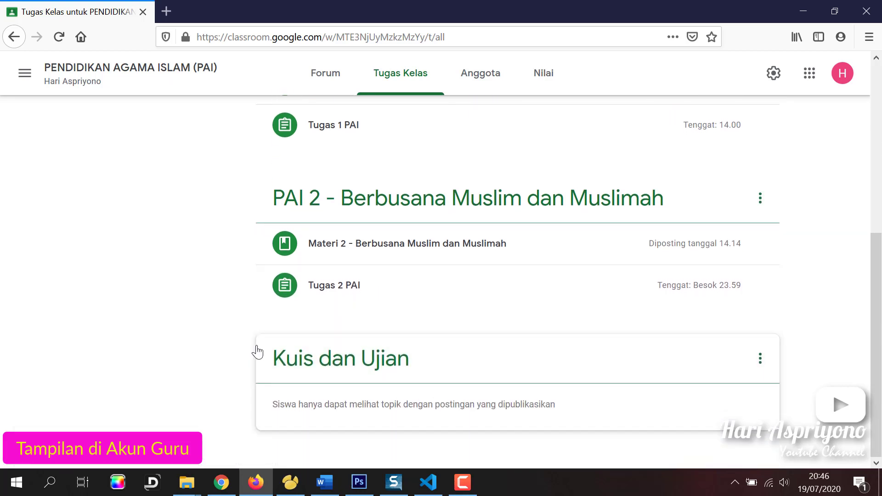
scroll(258, 339, up, 5)
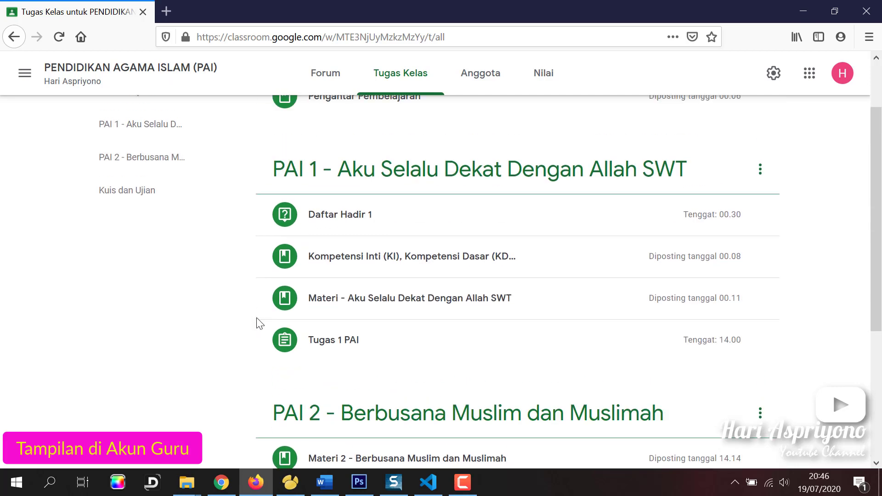
scroll(319, 191, down, 3)
scroll(347, 222, up, 5)
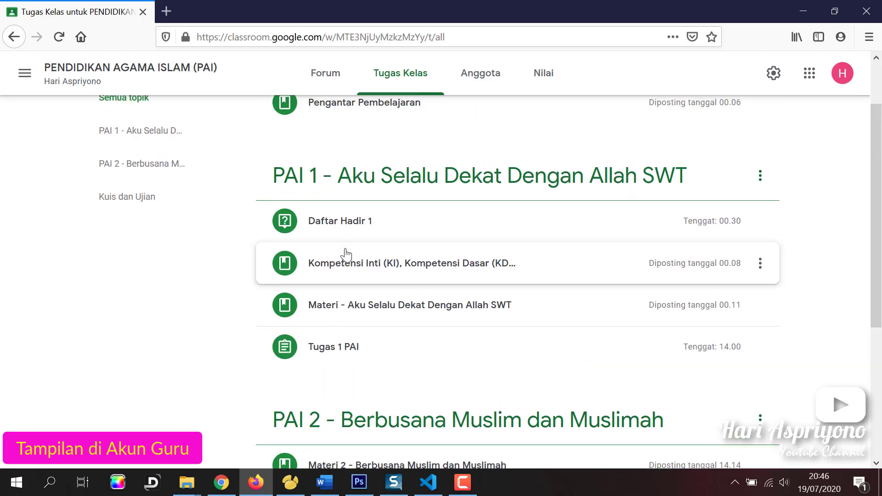
Create a new quiz assignment (Tugas kuis) and title it "Ujian Pertama"
click(301, 123)
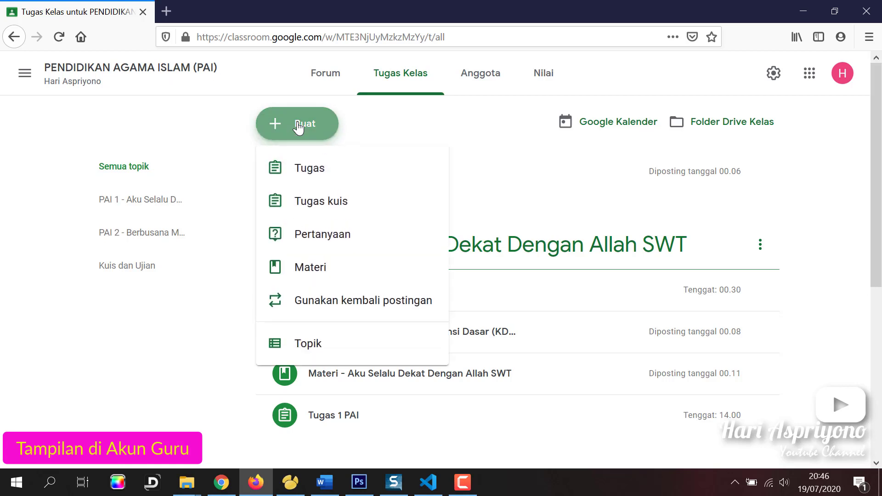
click(307, 200)
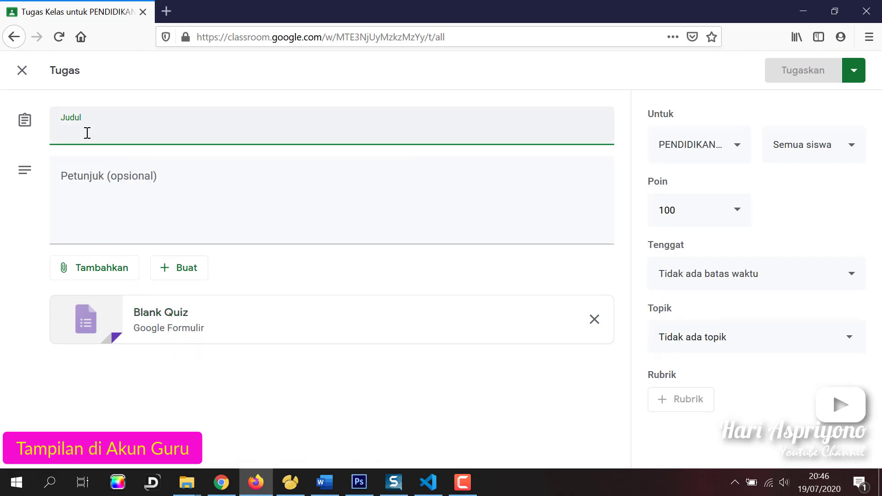
text(Uj)
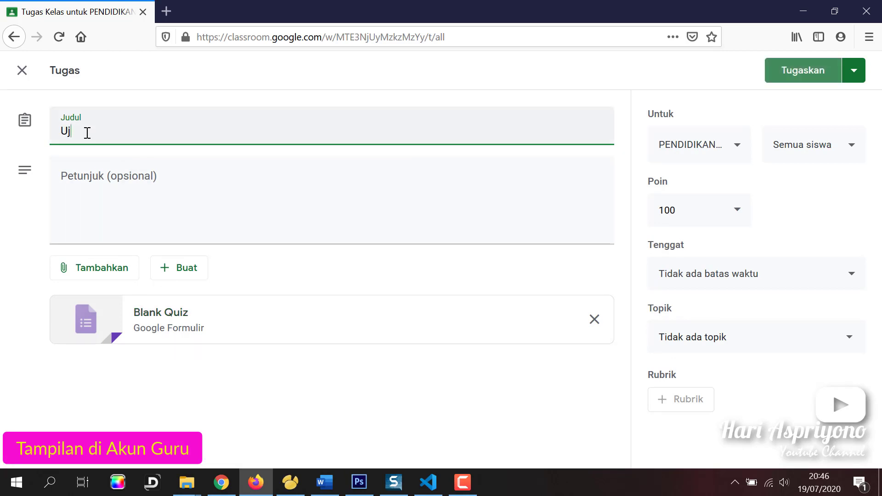
text(ian Pertama)
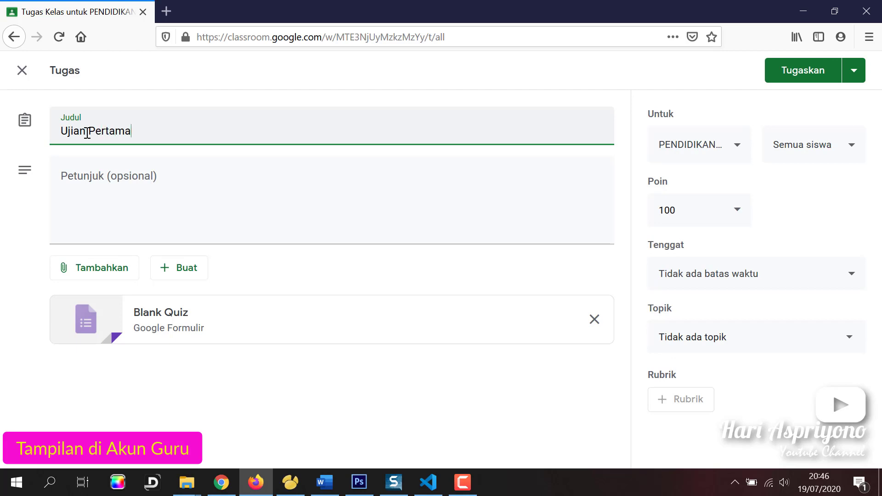
Enter the assignment instructions "Kerjakan soal-soal yang ada pada Kuis Online yang tersedia pada Google Formulir ujian ini."
click(116, 215)
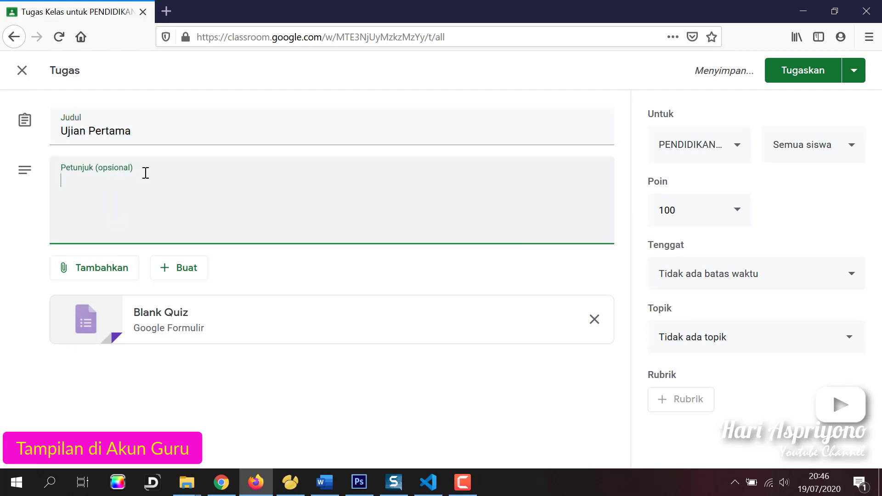
text(Ker)
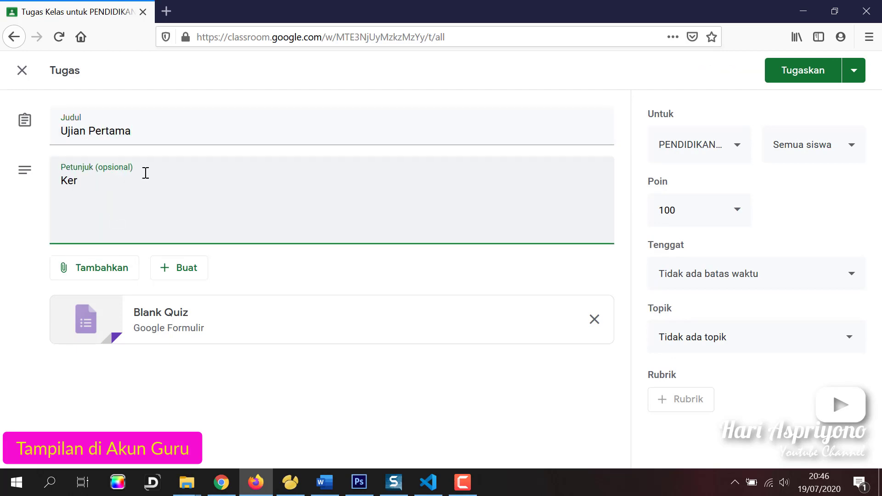
text(jakan soal)
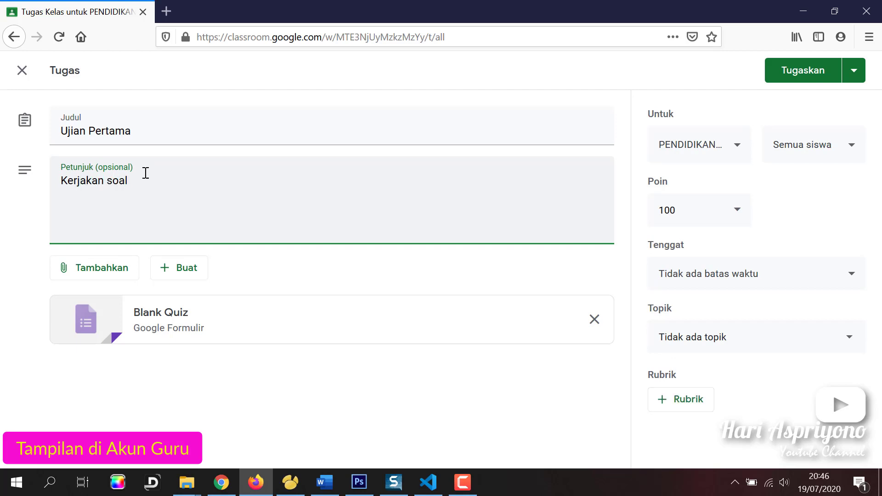
text(-soal yang ada pada Kuis)
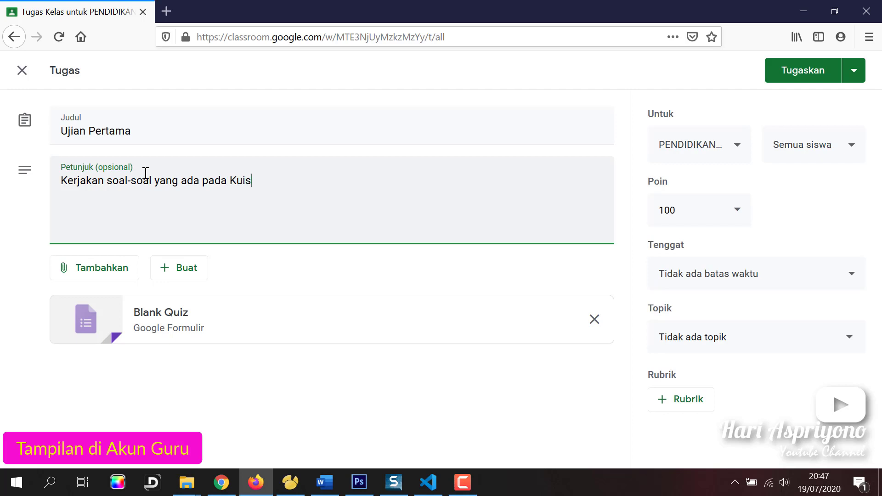
text( Online yeng ters)
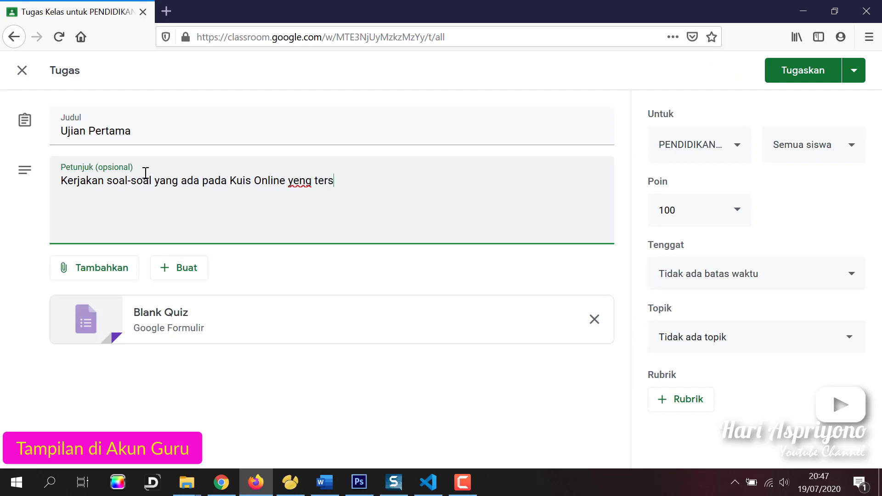
key(BackSpace)
key(BackSpace)
key(BackSpace)
key(BackSpace)
text(ang tersd)
key(BackSpace)
text(edia pada )
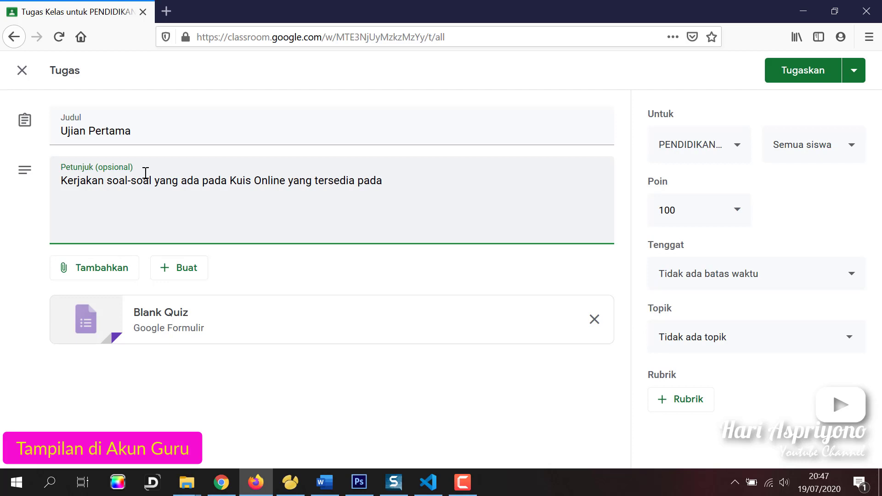
text(Gogole)
key(BackSpace)
key(BackSpace)
key(BackSpace)
text(ogle For)
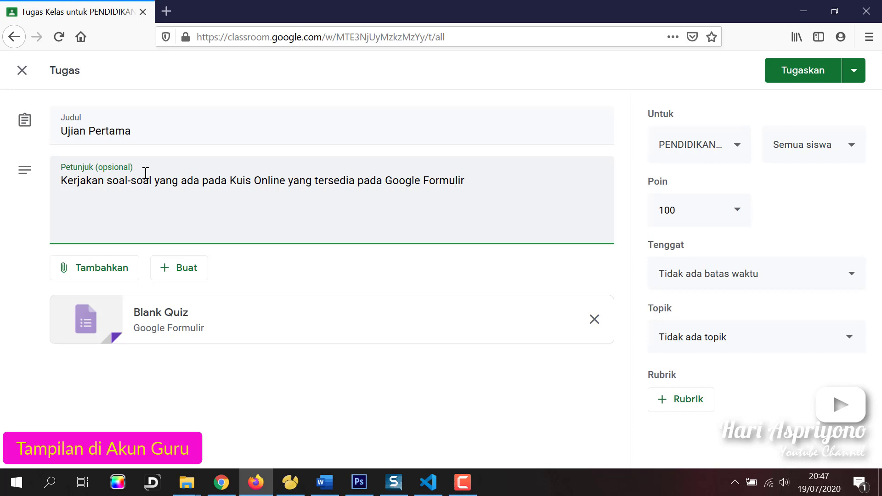
text(mulir ujian ini.)
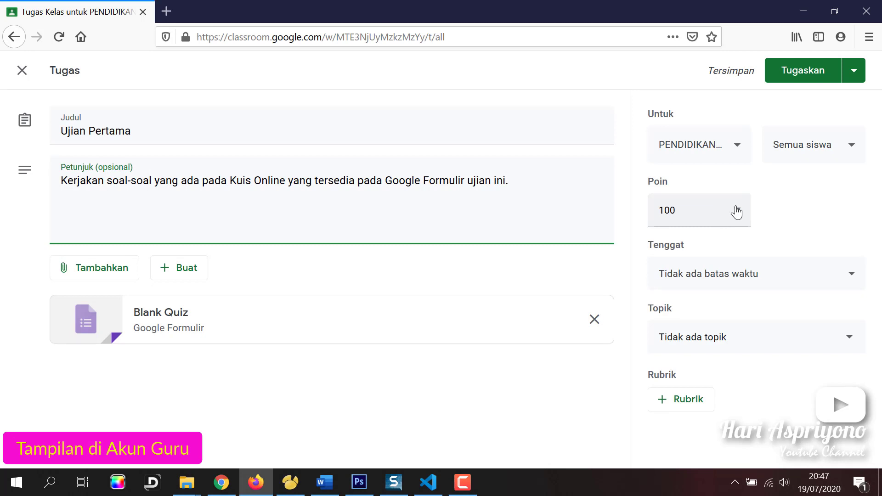
Set the assignment's deadline to 20 Jul 2020 at 23.59 and assign it to the Kuis dan Ujian topic
click(848, 275)
click(790, 335)
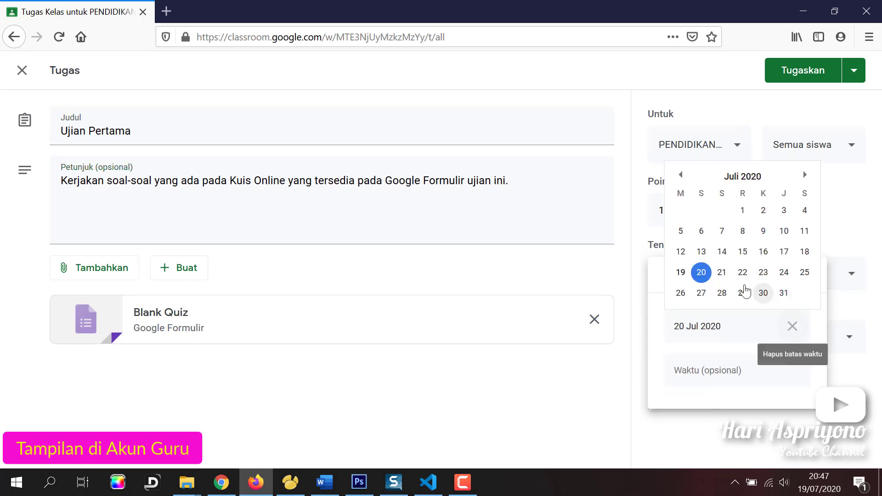
click(701, 274)
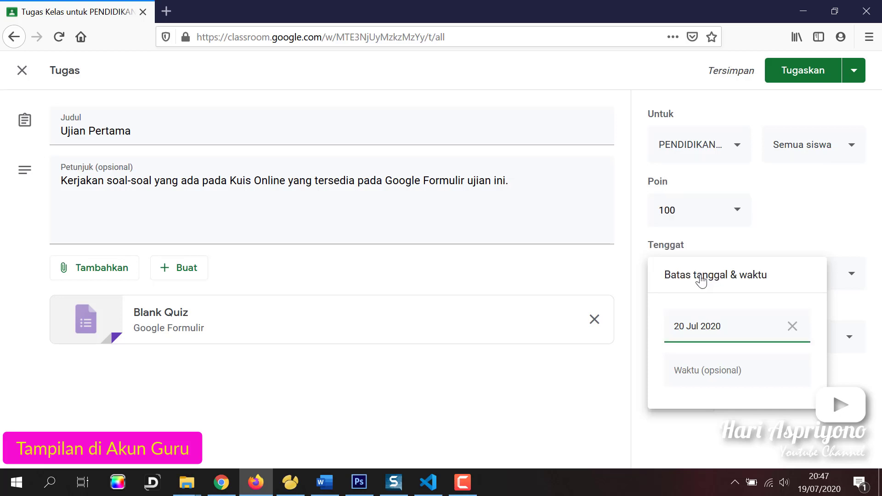
click(710, 383)
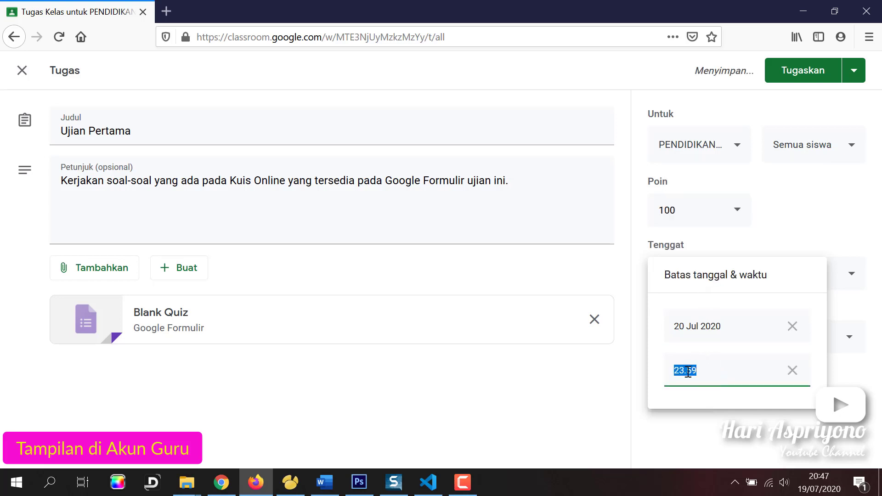
click(781, 421)
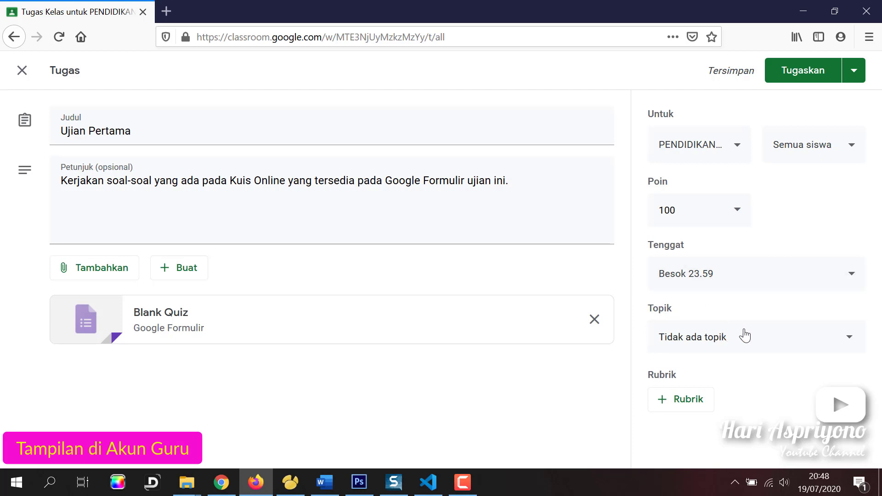
click(763, 337)
click(699, 367)
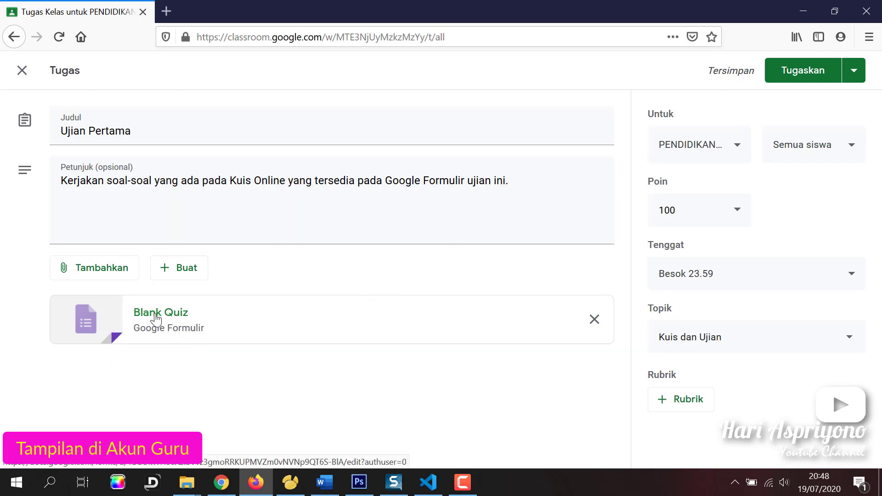
Open the attached Blank Quiz form and rename its file "Soal Ujian Pertama"
click(140, 321)
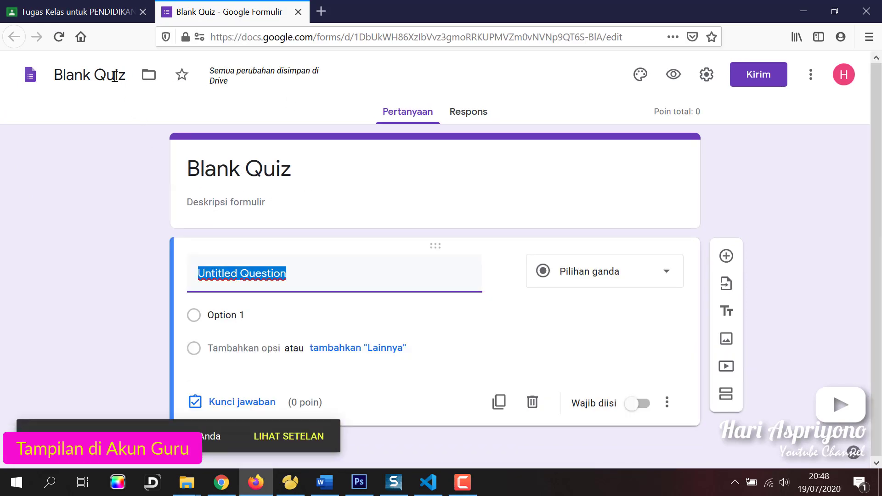
click(97, 75)
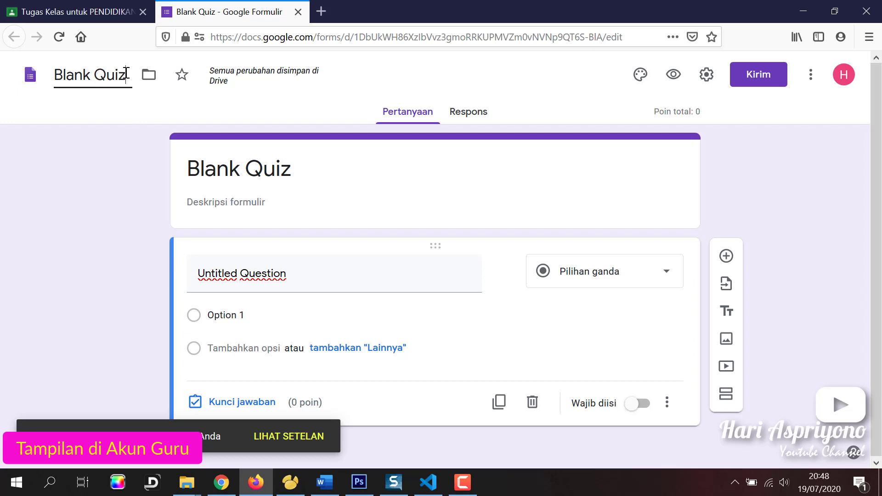
drag(131, 75, 49, 74)
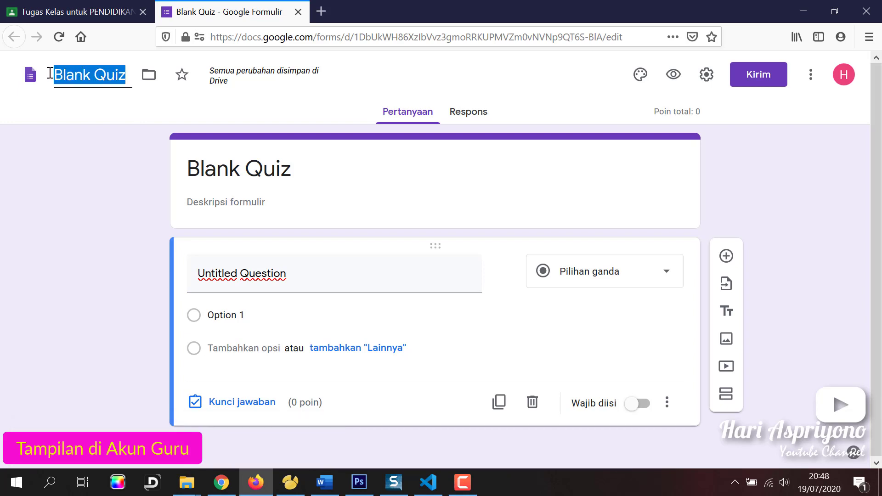
text(Fo)
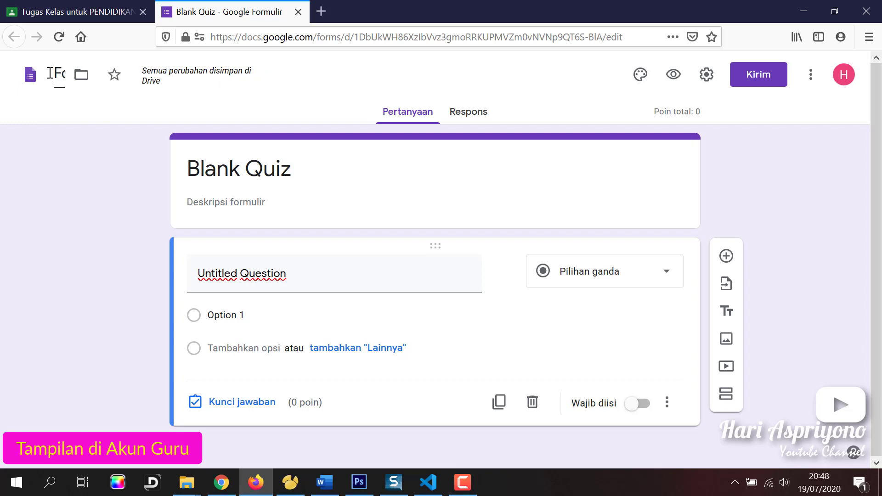
key(BackSpace)
key(BackSpace)
text(Soal Ujian)
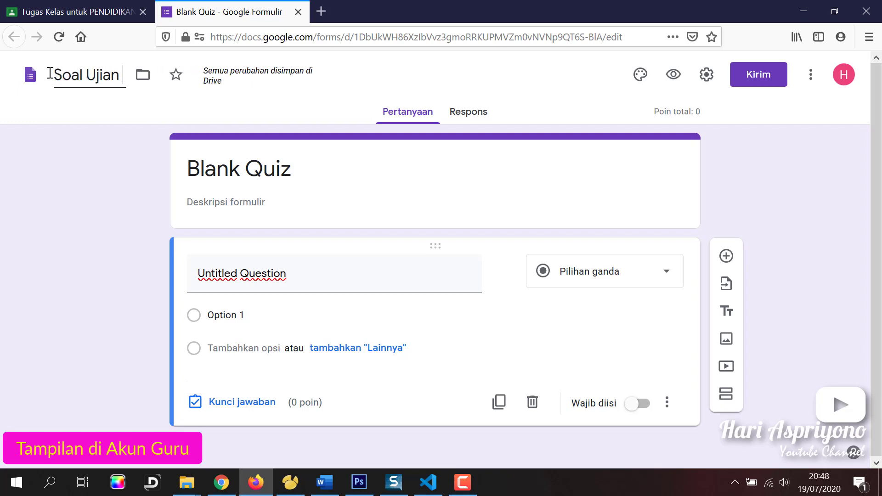
text( Pertama)
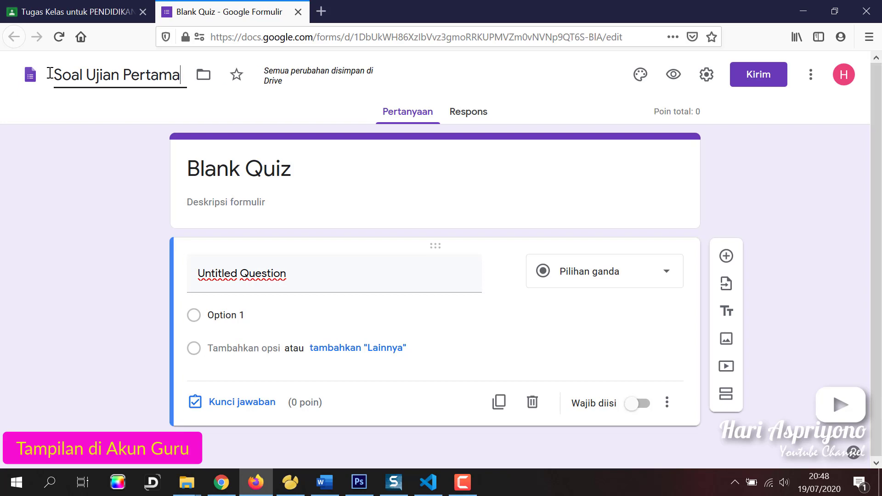
Replace the title in the form's header with "Soal Ujian Pertama"
triple_click(248, 170)
text(Soal )
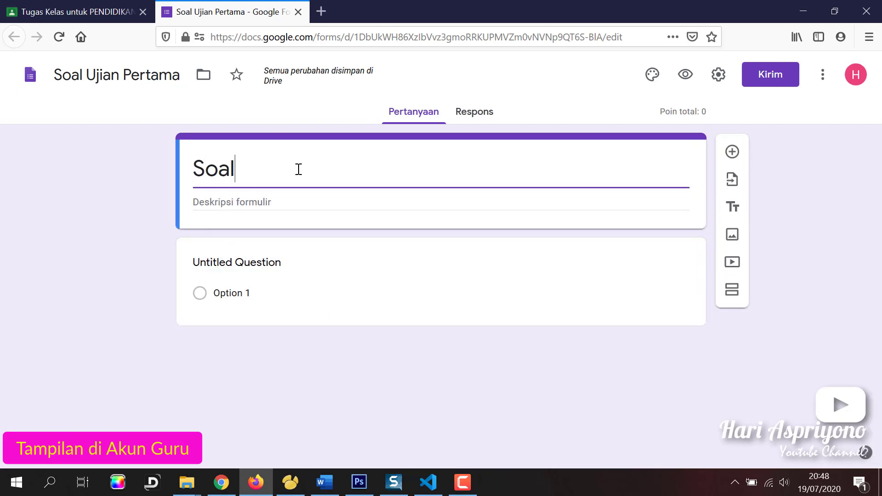
text(Ujian Pertama)
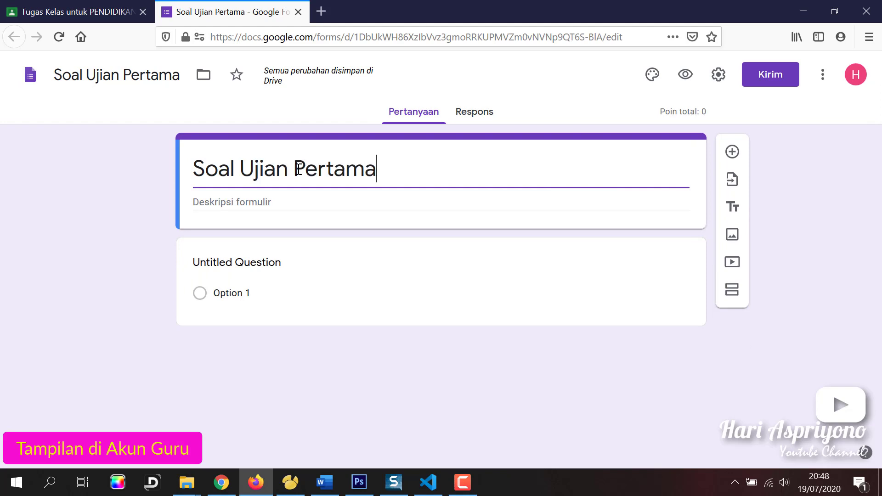
Enter the form description "Soal ujian untuk mengukur pemahaman materi tentang Aku Selalu Dekat Dengan Allah SWT dan Berbusana Muslim dan Muslimah."
click(270, 204)
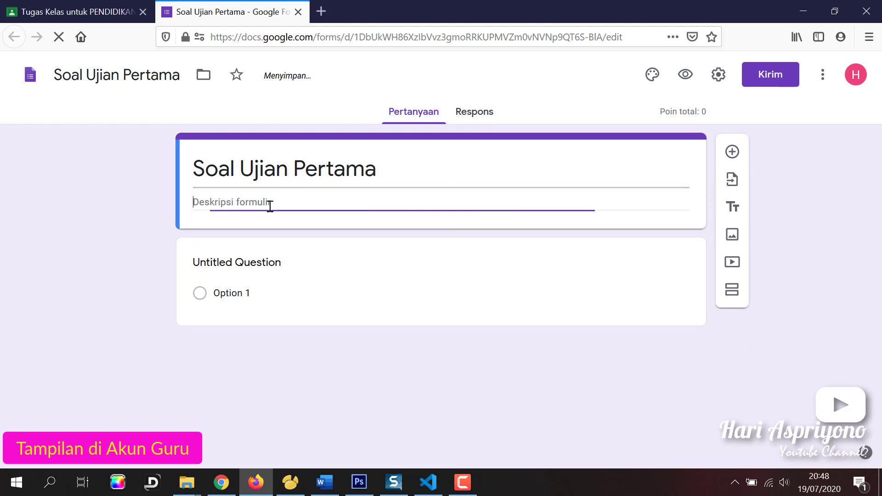
text(Soal)
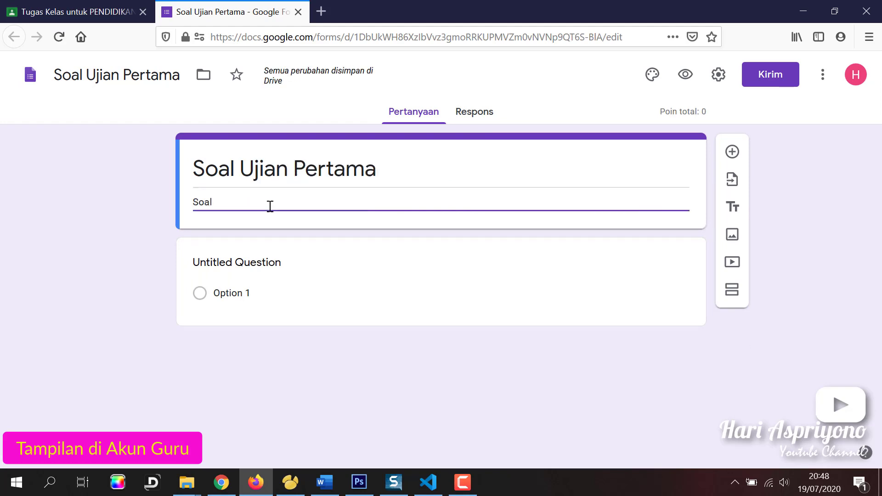
text( uji)
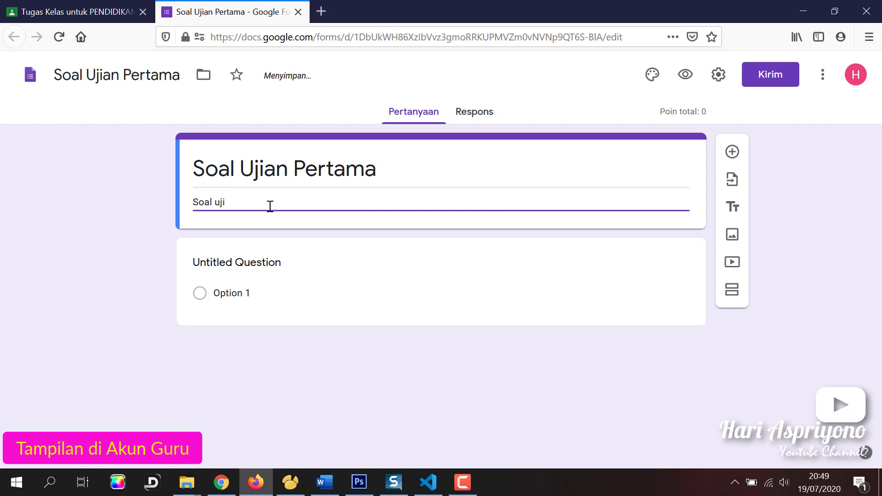
text(an untuk mengukur pemahaman mater)
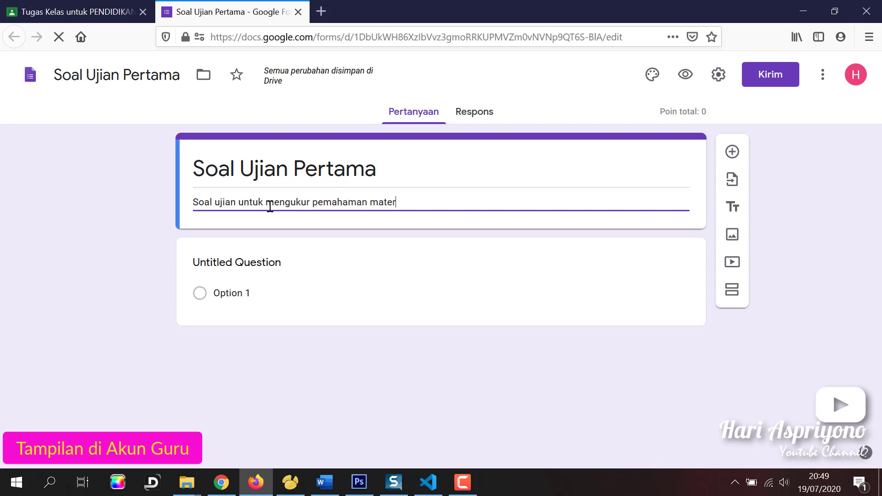
text(i tentang Aku)
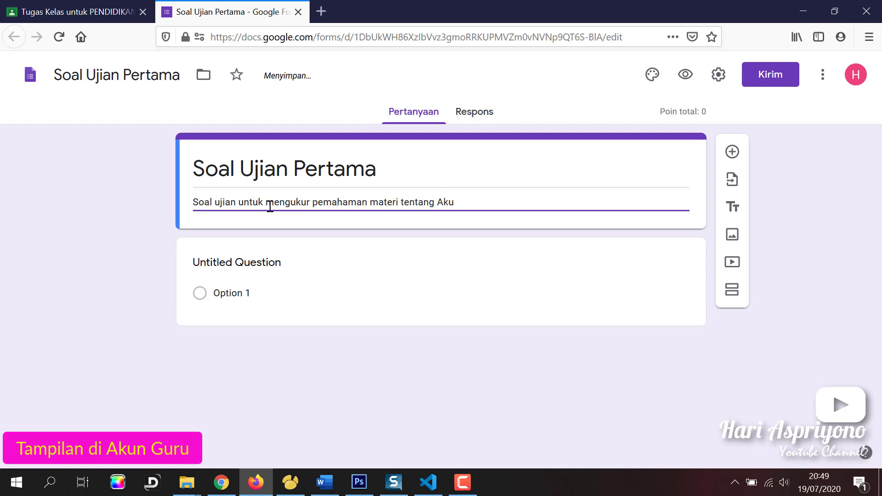
text( Selalu Dek)
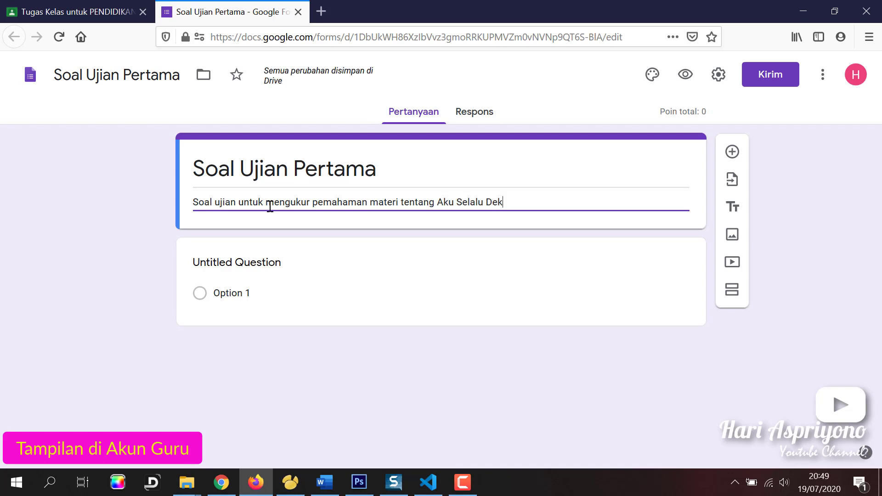
text(at Dengan Allah SWT dan)
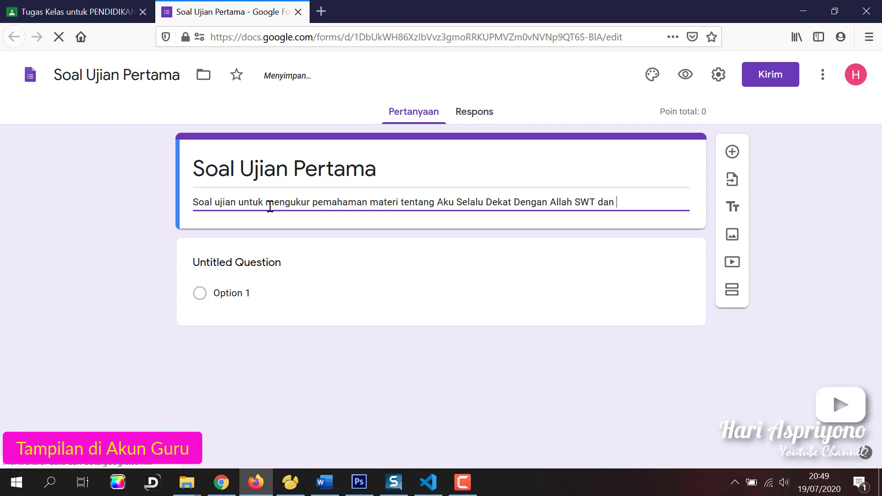
text( Ber)
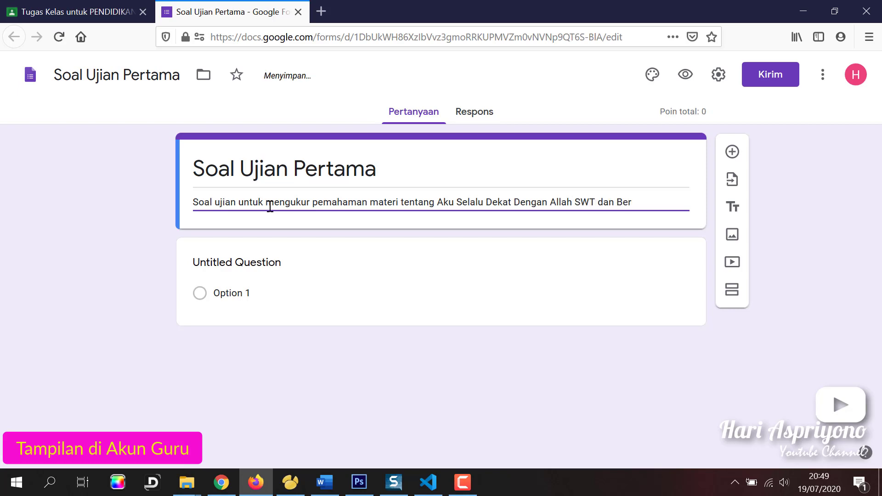
text(busana Musli)
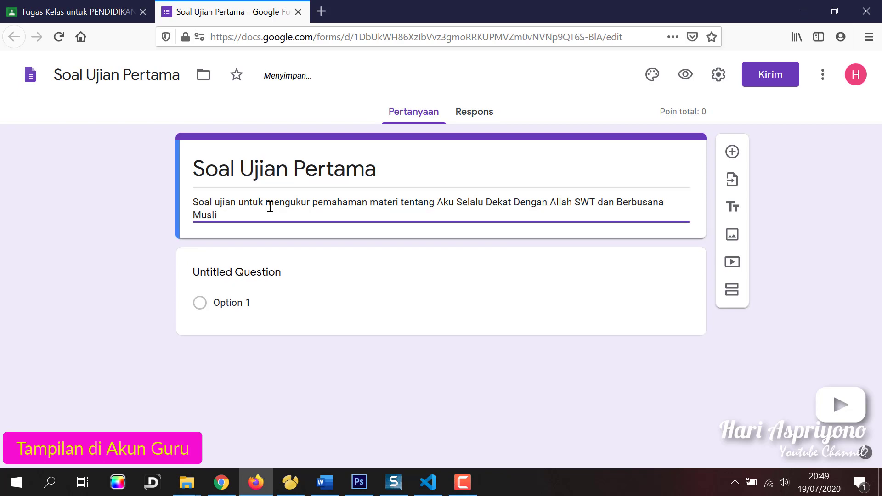
text(m dan Muslimah.)
click(407, 167)
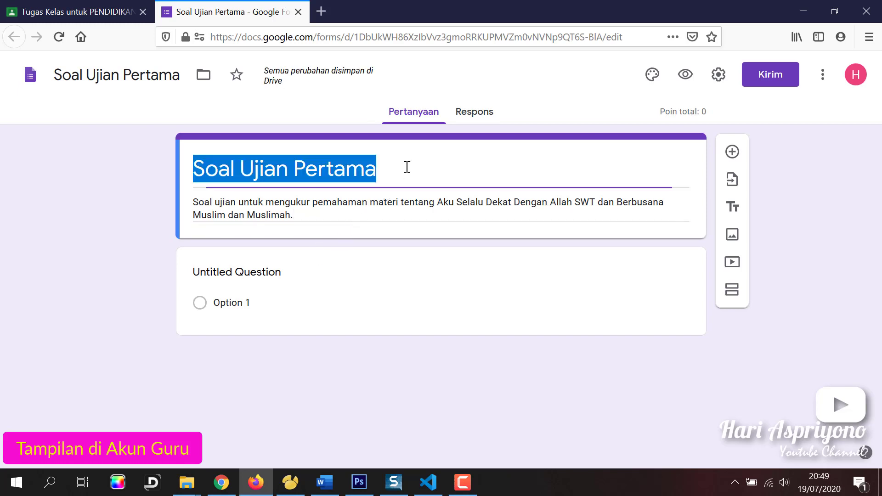
click(383, 233)
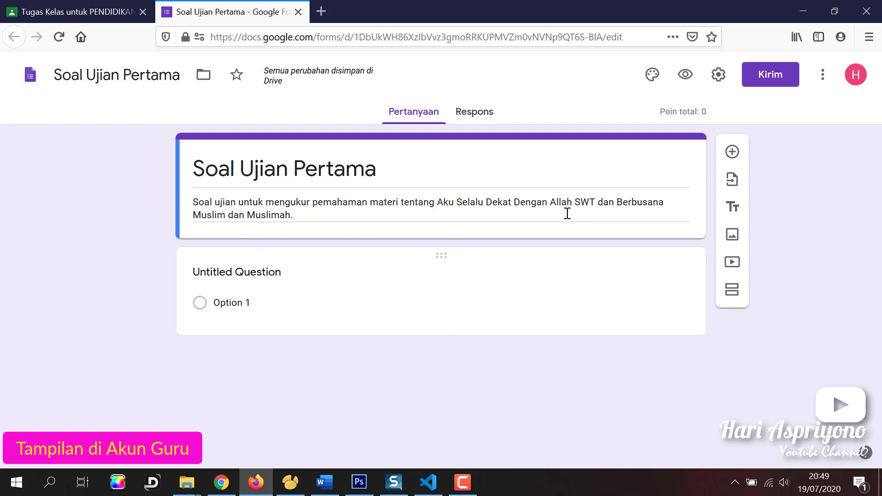
Turn the untitled question into a required short-answer (Jawaban singkat) question titled "Nama Lengkap"
click(256, 272)
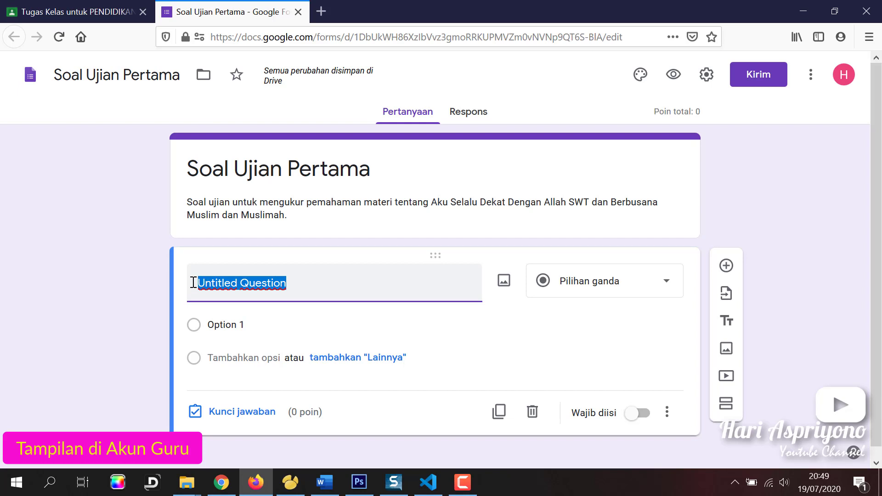
text(Nama Lengkap)
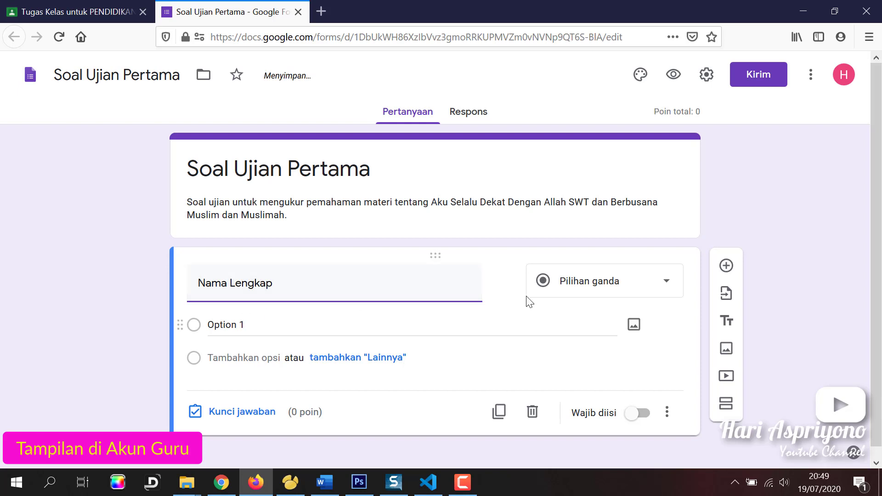
click(650, 289)
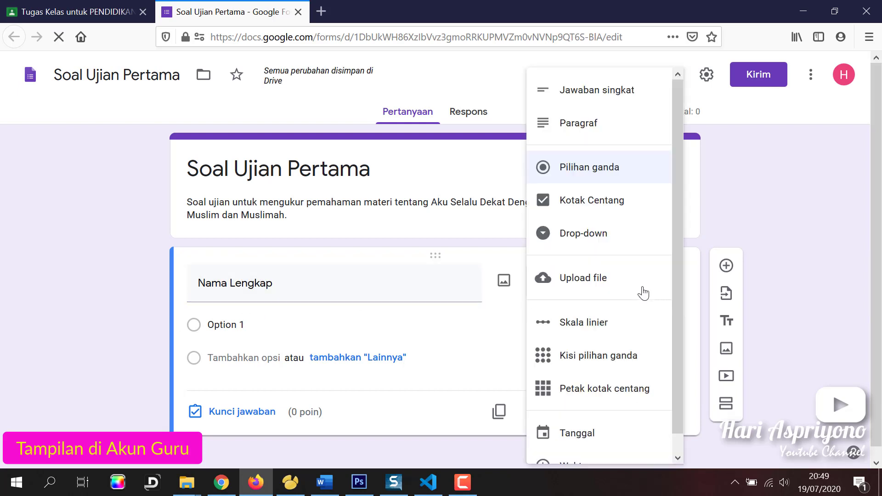
click(591, 101)
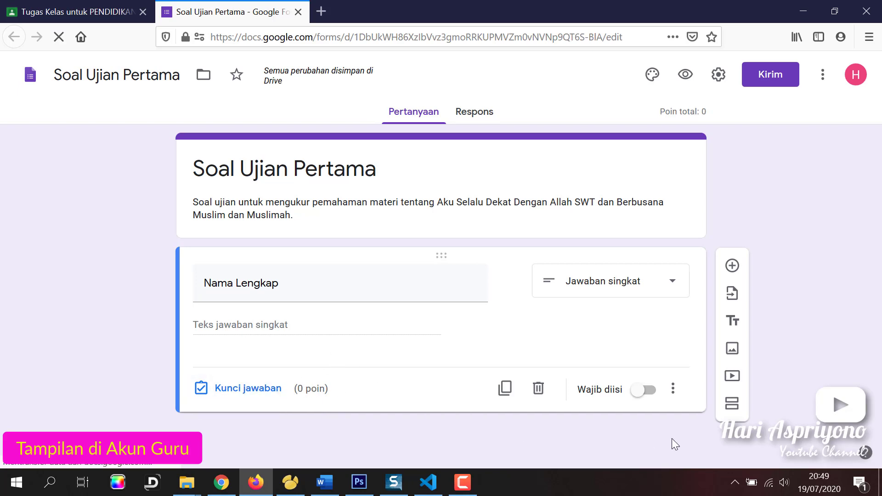
click(645, 390)
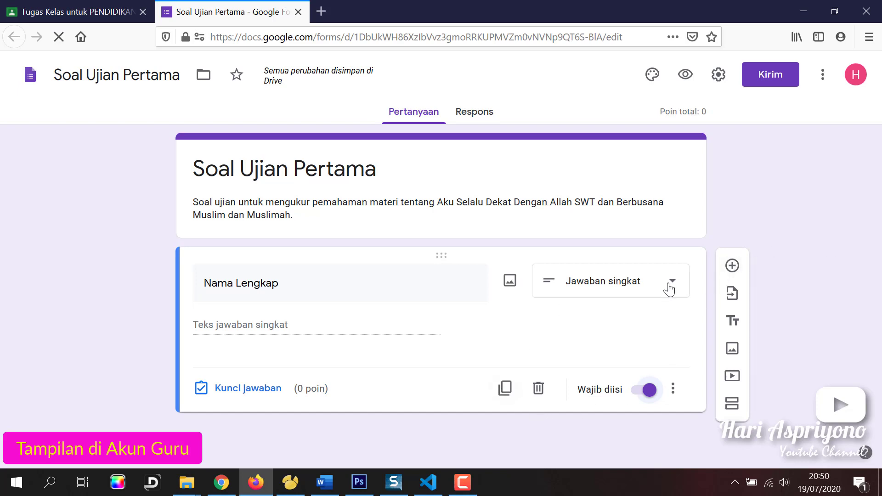
Add a required short-answer (Jawaban singkat) question titled "NIS" and remove its response validation
click(732, 266)
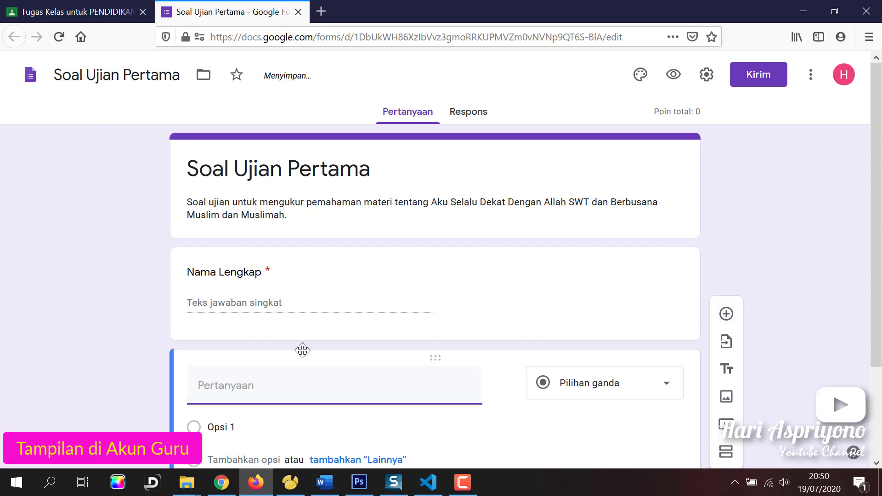
text(NIS)
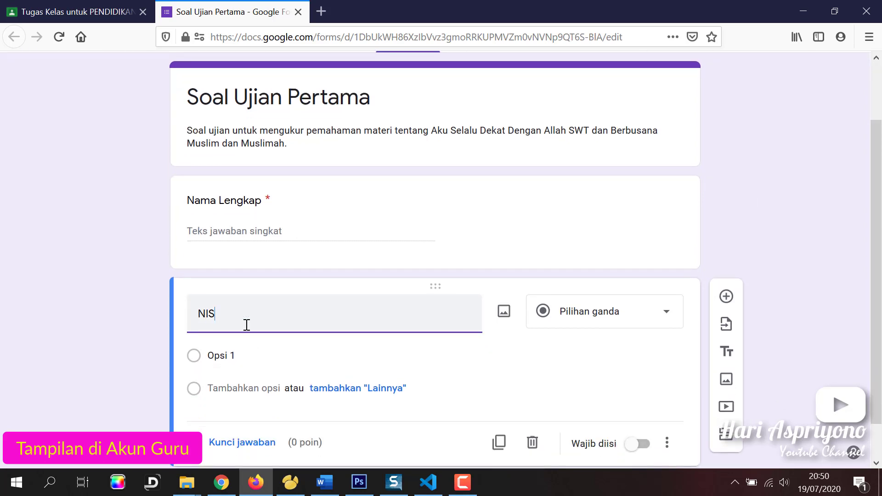
click(647, 317)
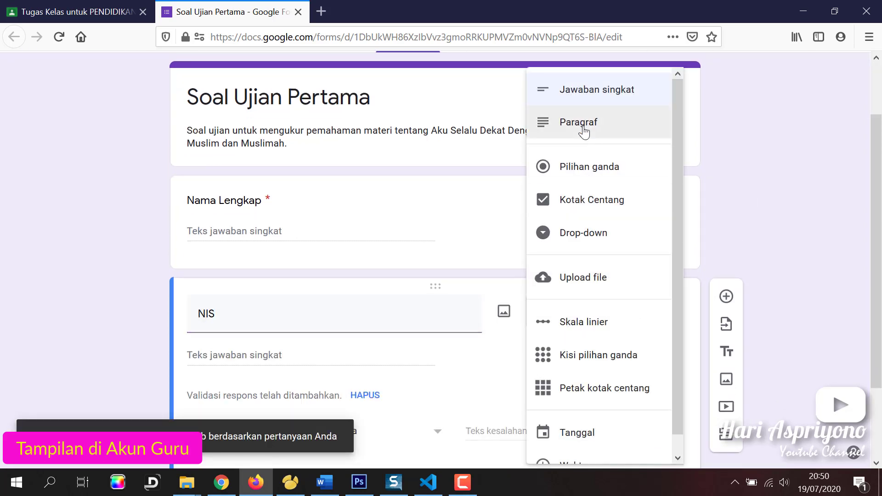
click(580, 98)
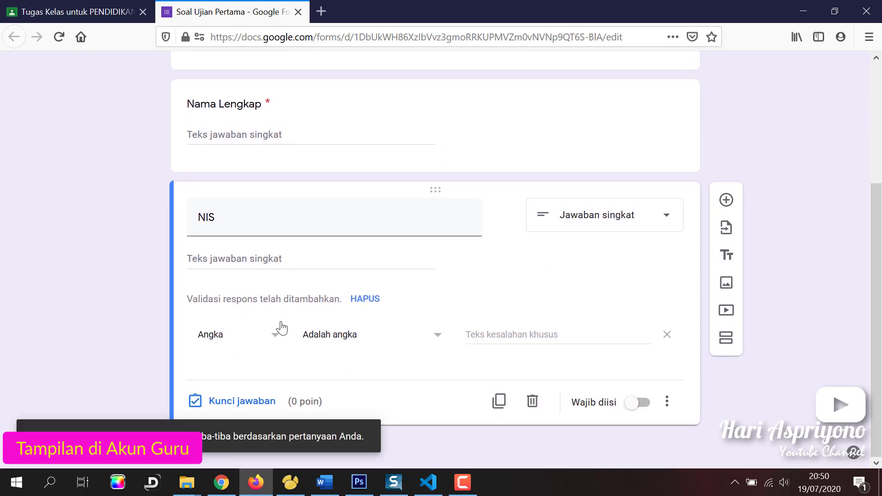
click(365, 300)
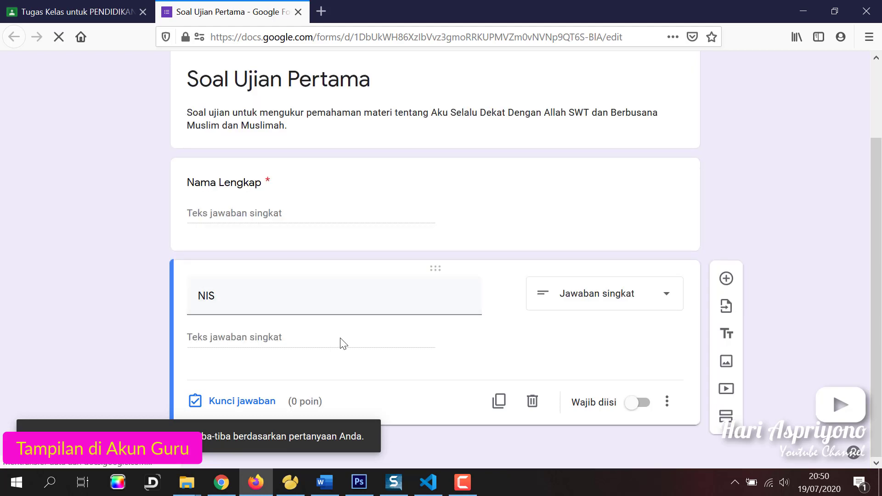
click(646, 407)
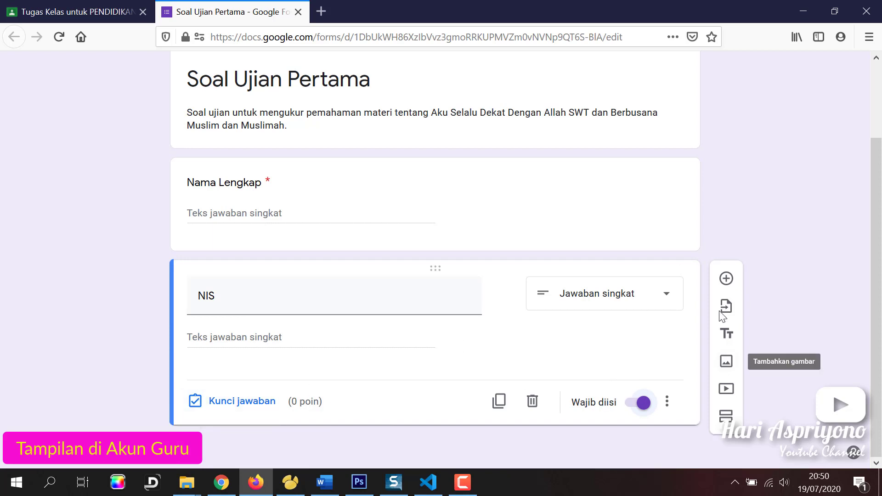
Add a multiple-choice question reading "Al-Asma'u al-Husna terdiri atas dua kata, yaitu asma dan husna. Kata husna berarti...."
click(726, 278)
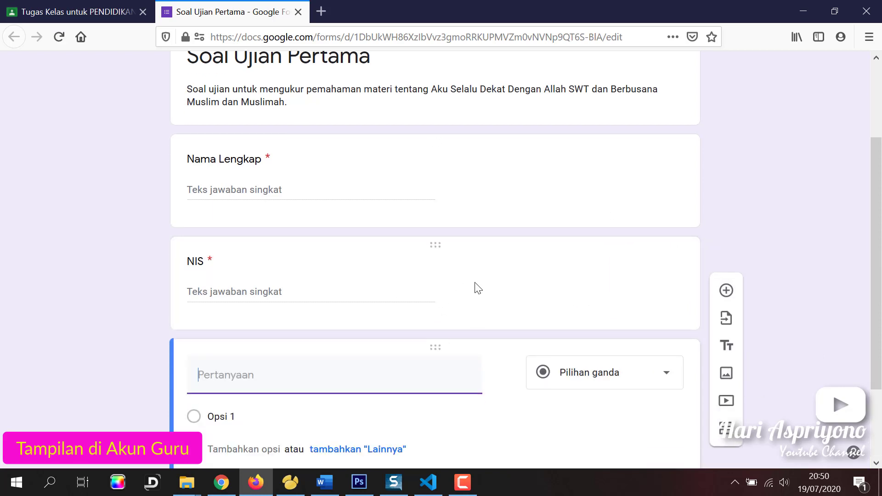
scroll(527, 209, up, 4)
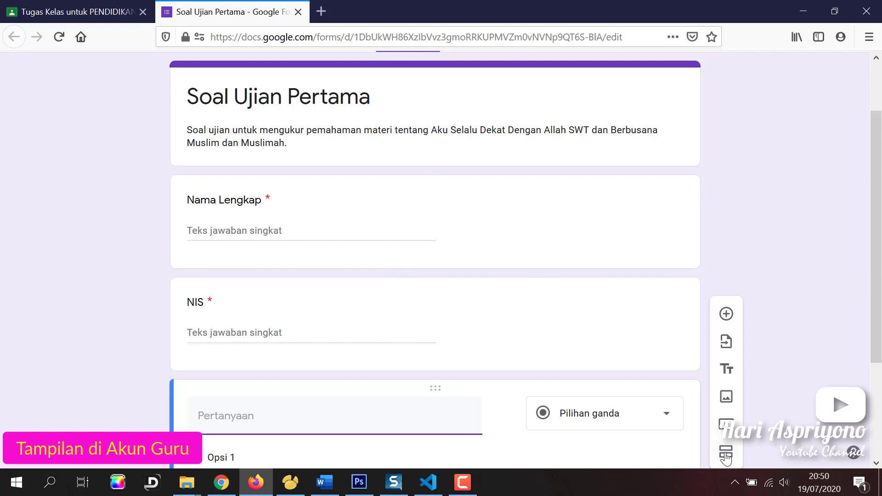
scroll(314, 365, down, 3)
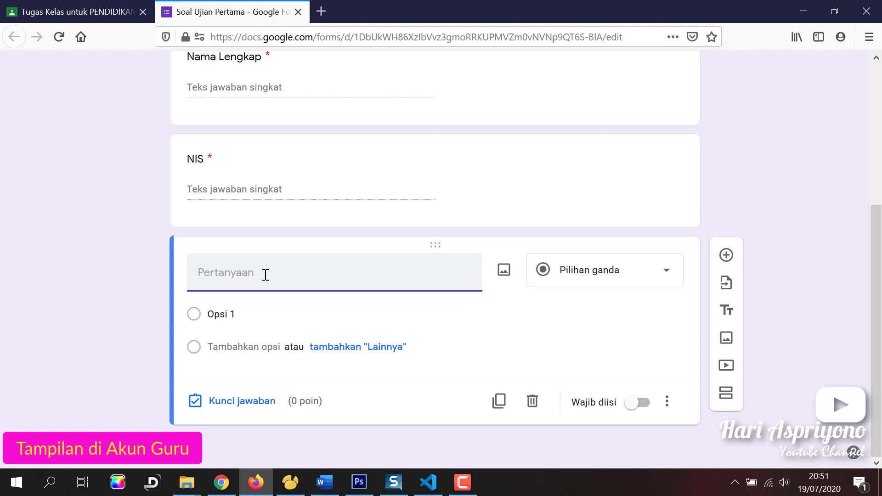
text(Al-Asma'u )
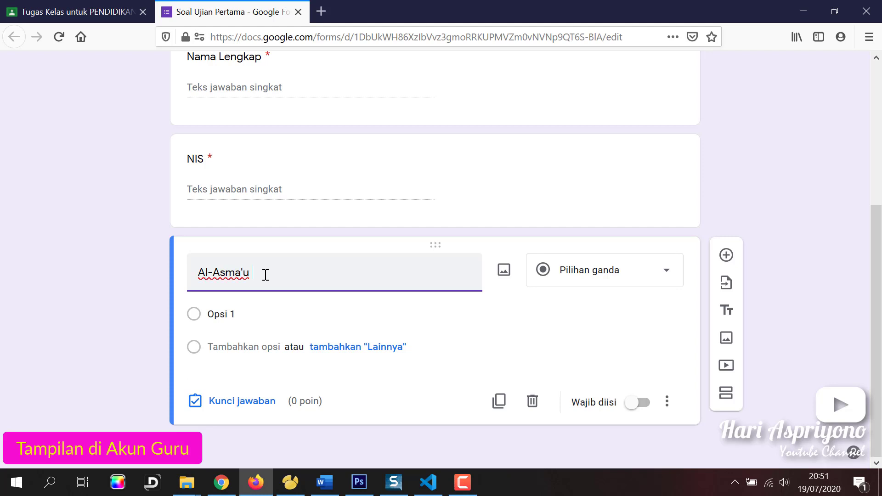
text(al-Husna terdiri atas dua k)
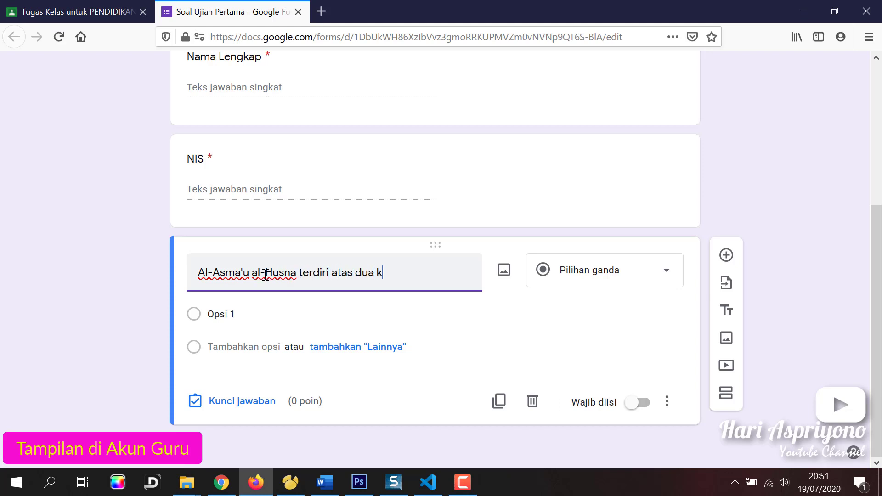
text(ata, yaitu asma)
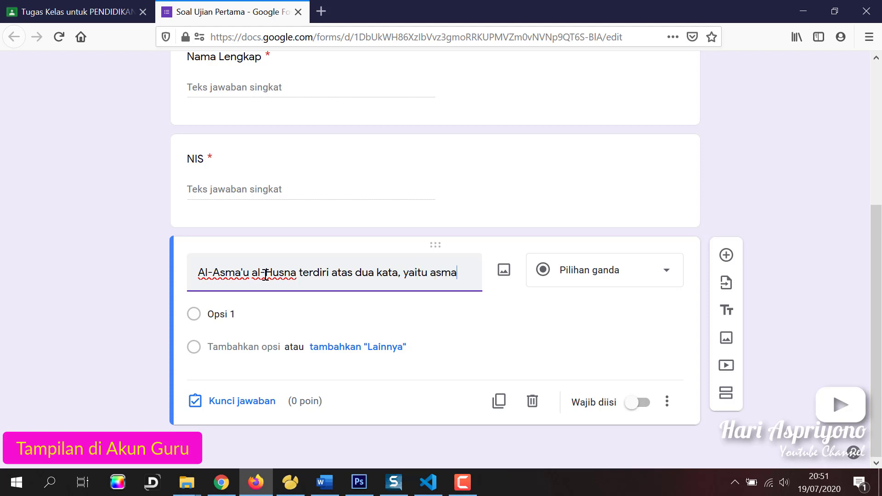
text( dan husna)
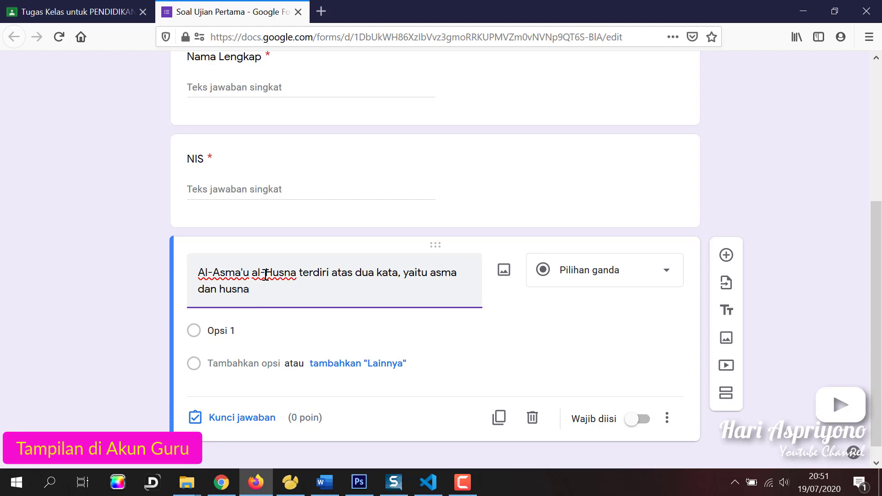
text(. Kata husna ber)
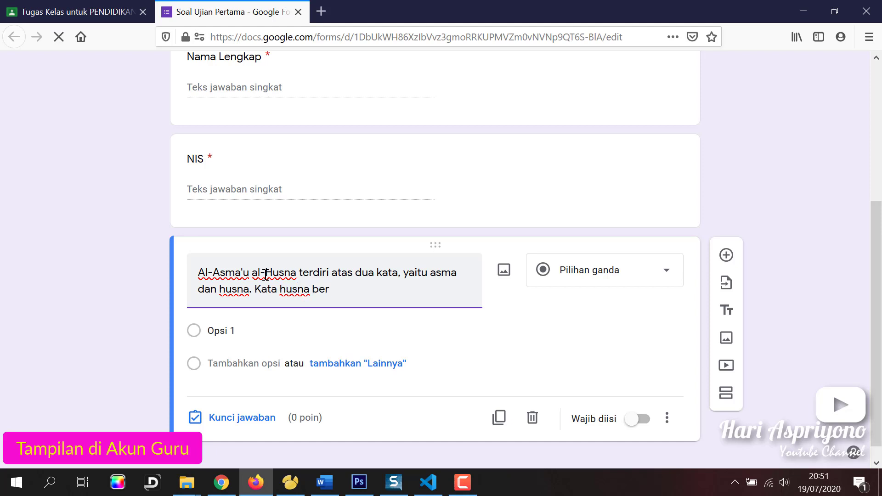
text(arti....)
Enter "Kekal", "Bijaksana" and "Baik/Indah" as the first three answer options of the Al-Asma'u al-Husna question
click(245, 331)
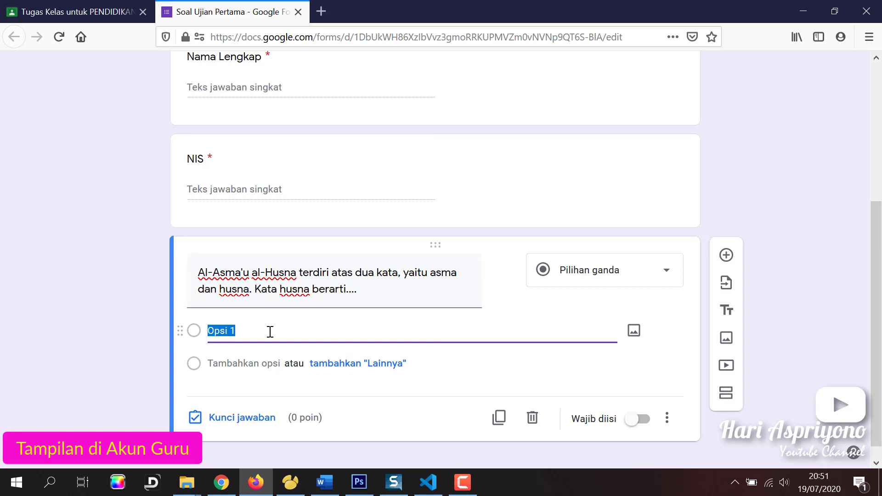
text(Kekal)
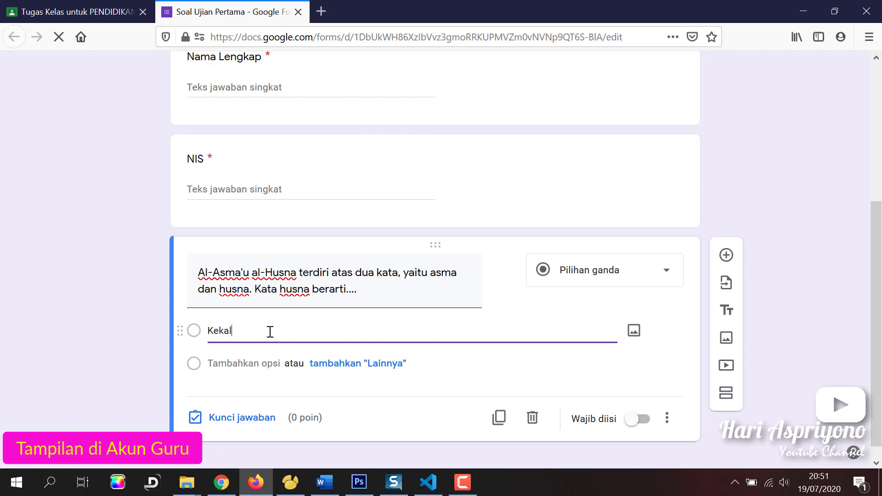
click(228, 363)
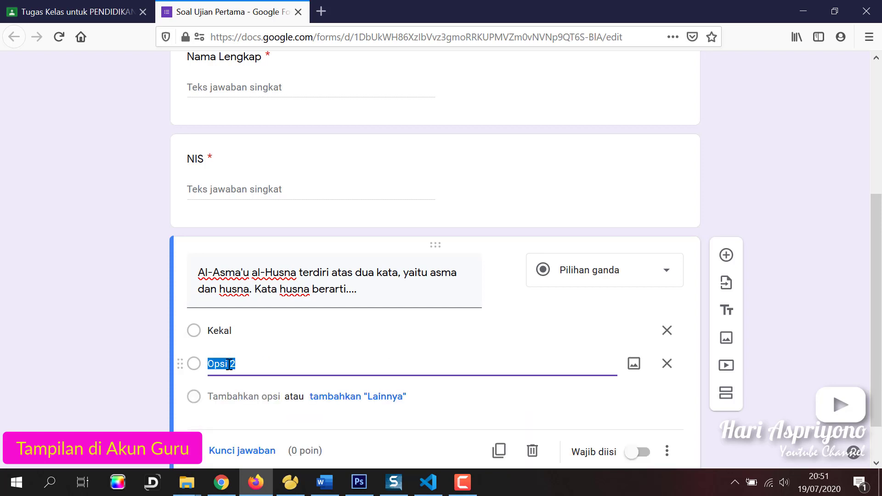
text(Bijaksana)
click(236, 396)
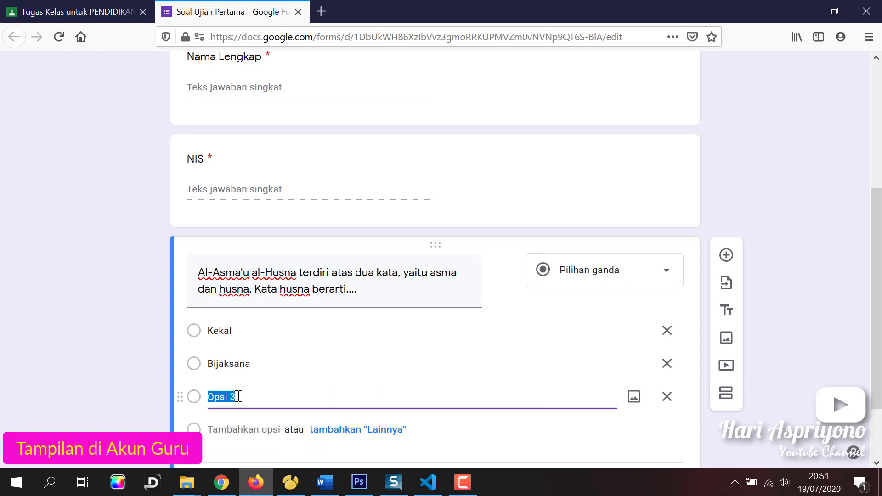
text(Baik/Indah)
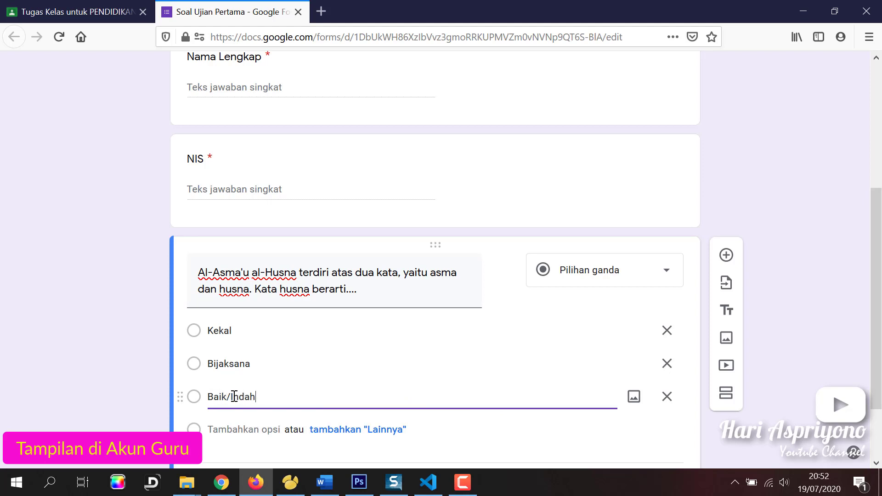
Add "Adil" and "Mengetahui" as the fourth and fifth answer options of the Al-Asma'u al-Husna question
click(221, 429)
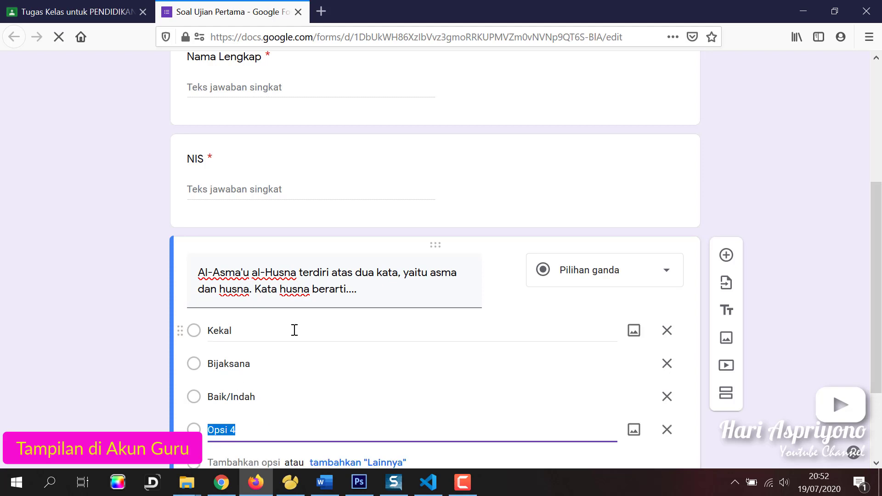
text(Adil)
scroll(296, 336, down, 3)
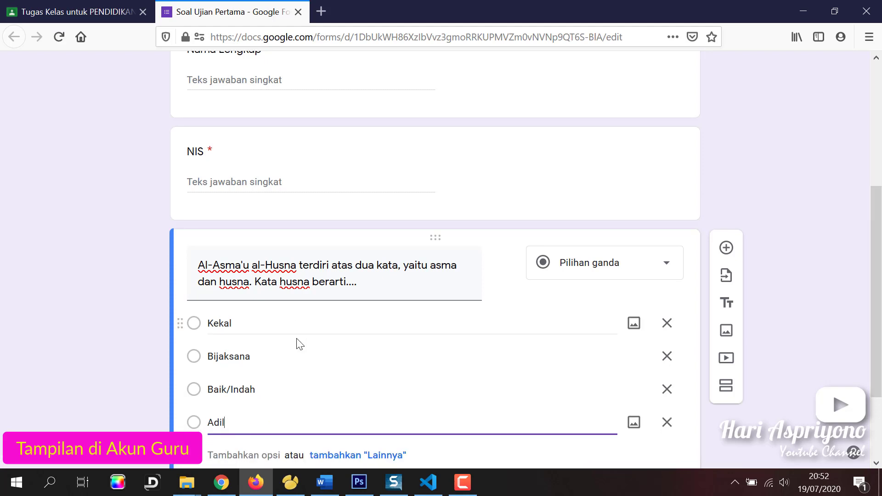
click(229, 347)
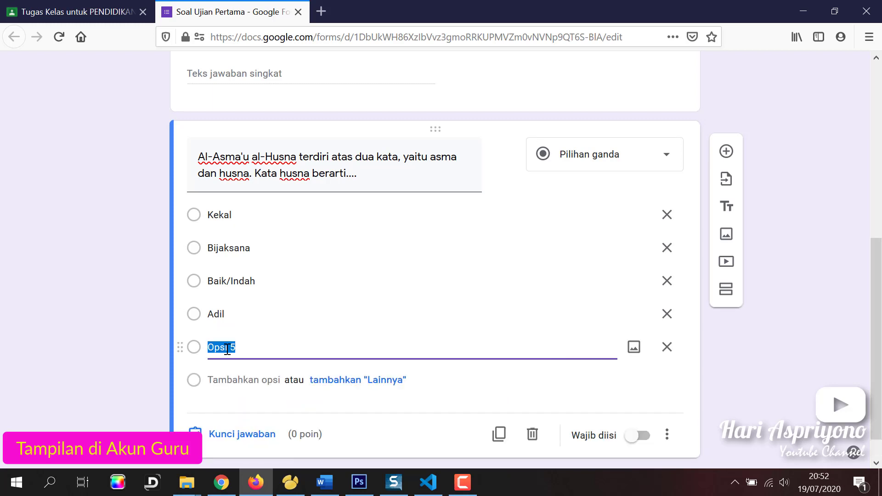
text(Mengetahui)
scroll(378, 329, down, 1)
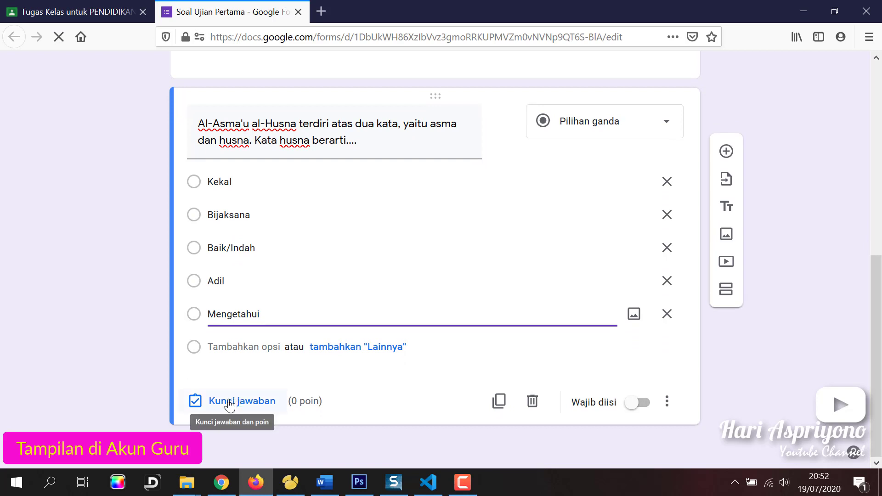
Set the question's answer key to "Baik/Indah" only and make it worth 20 points
click(235, 403)
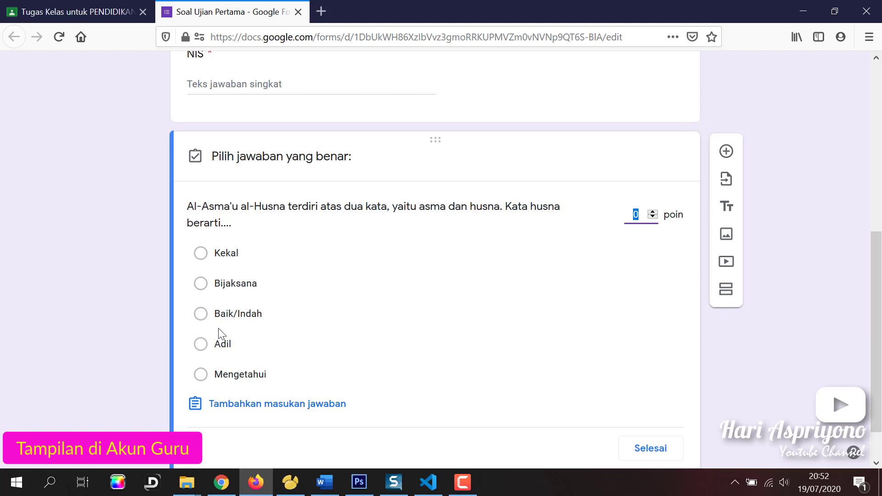
click(202, 316)
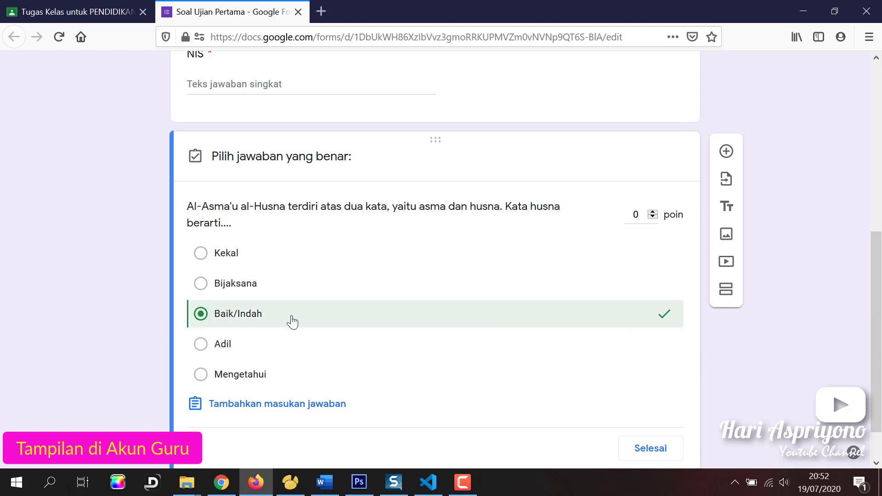
click(634, 219)
text(20)
click(573, 260)
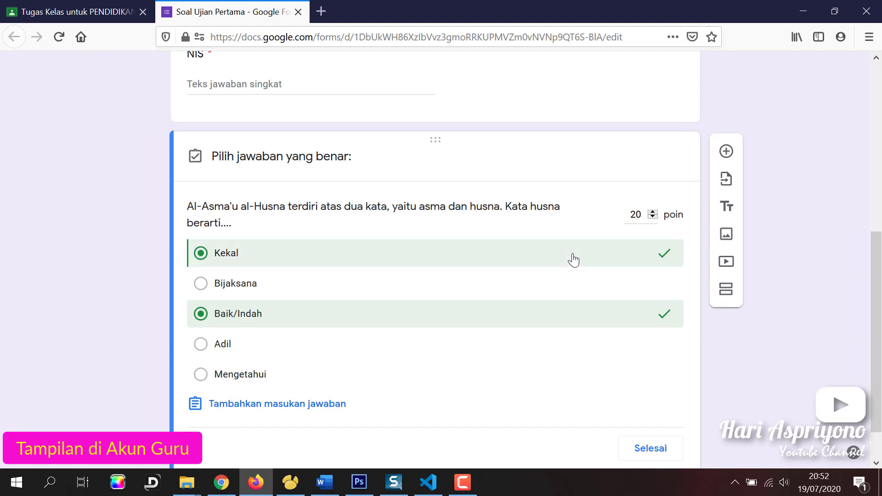
click(200, 253)
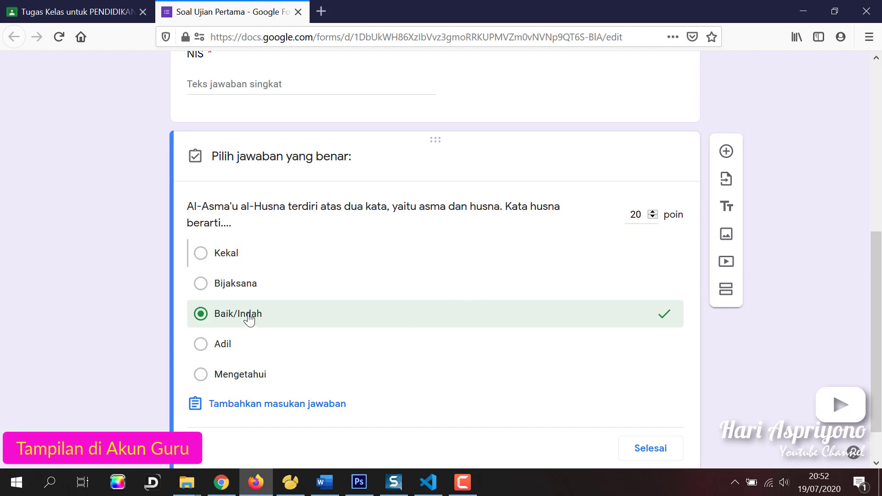
scroll(365, 387, down, 1)
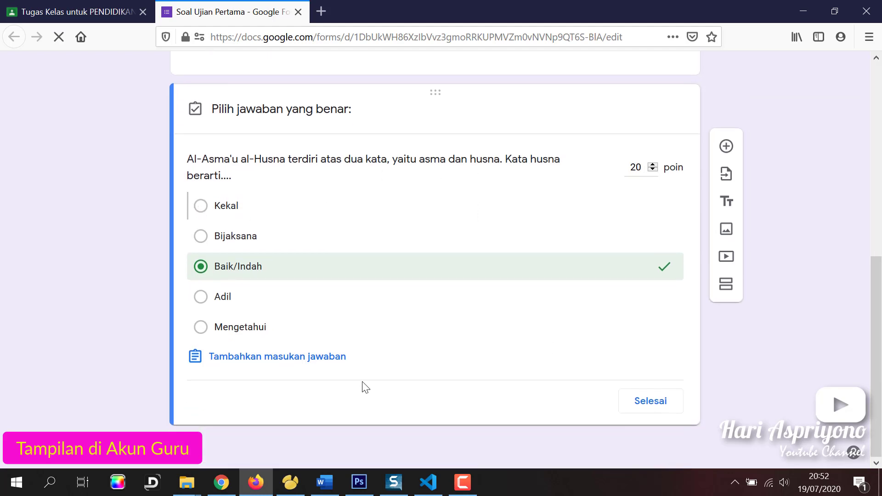
click(647, 402)
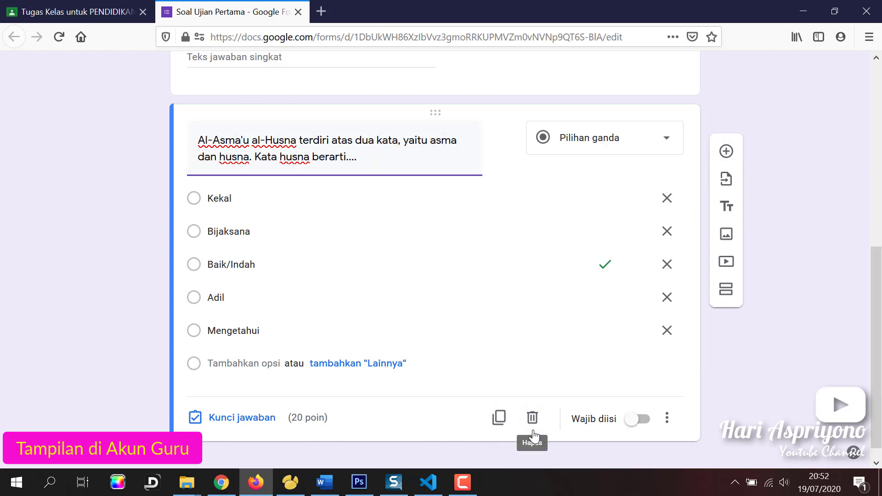
Duplicate the Al-Asma'u al-Husna question and reword the copy as "Arti kata Al-Karim dalam Al-asma'u al-husna adalah..."
click(500, 418)
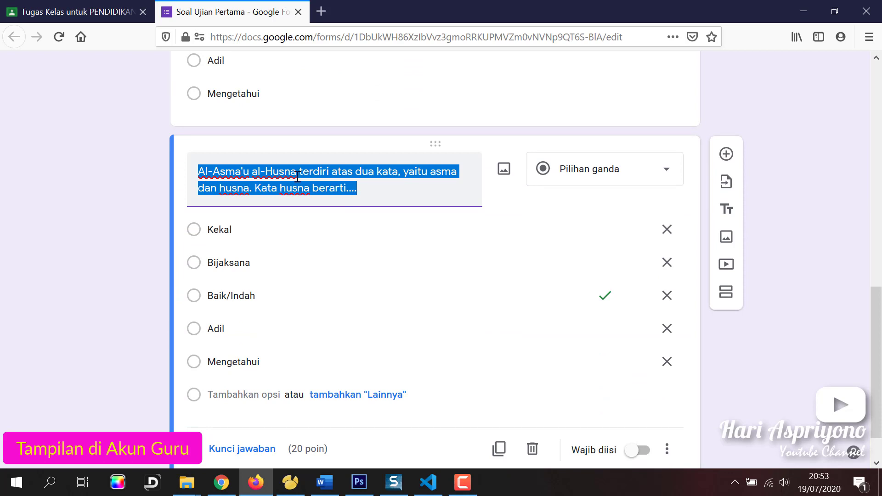
click(384, 192)
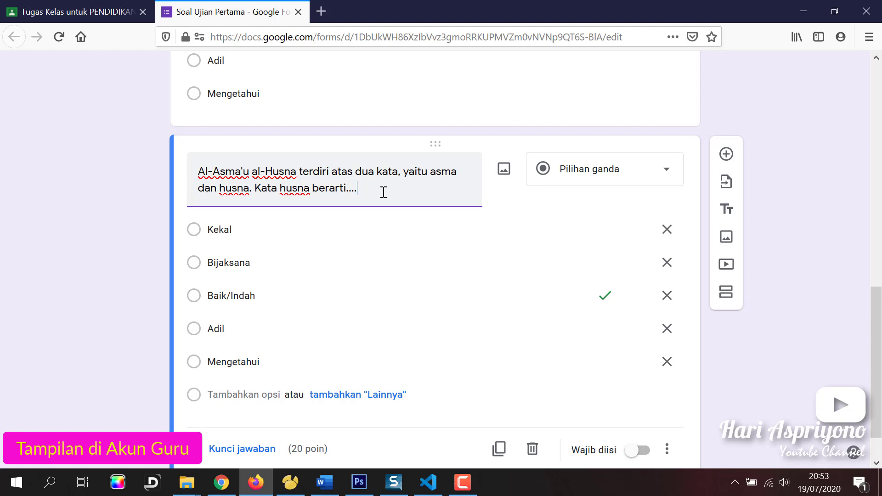
drag(367, 192, 196, 172)
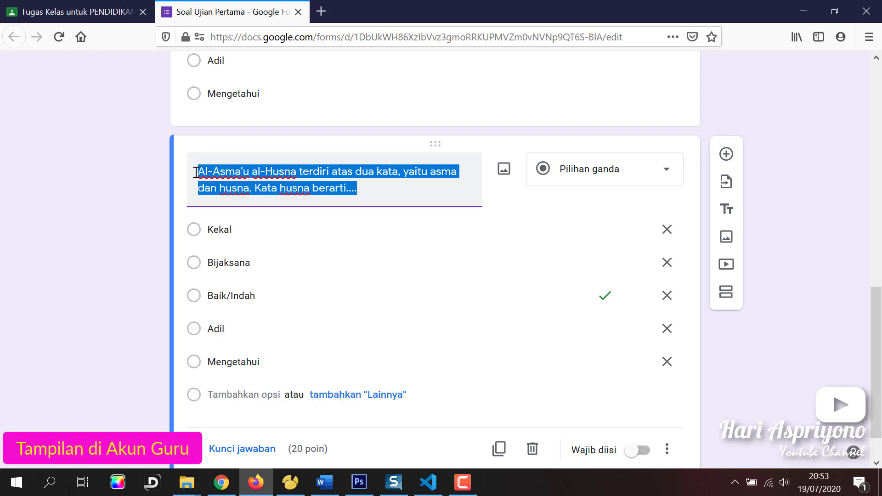
text(Arti )
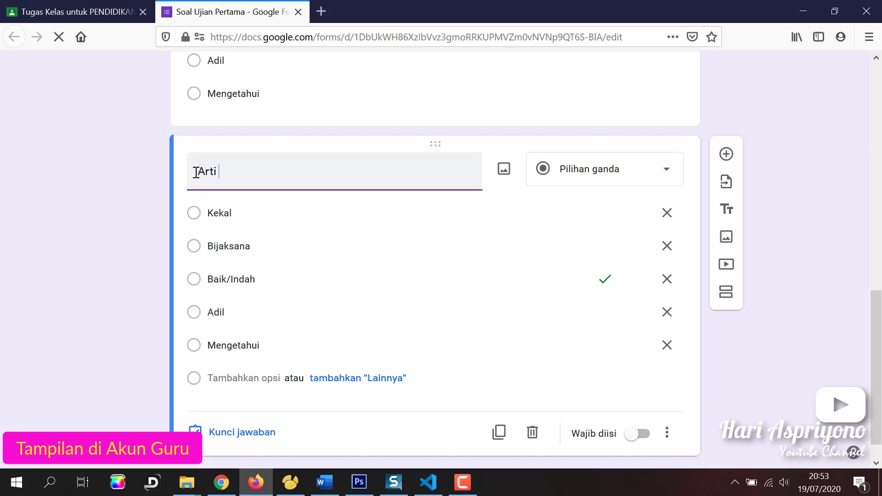
text(kata A)
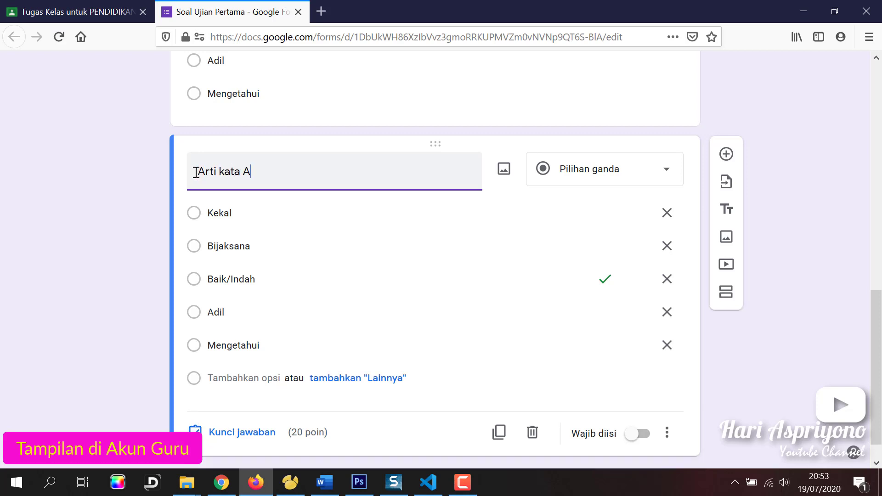
text(l-Karim dalam Al-)
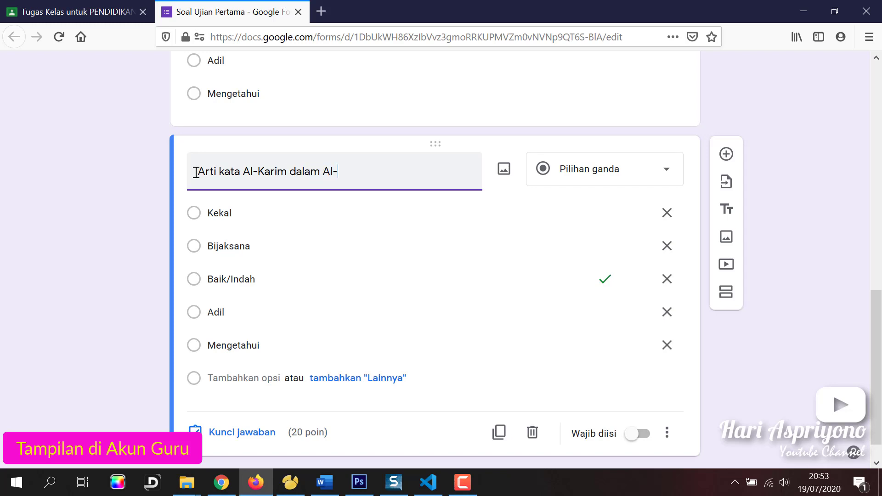
text(asma'u al-hus)
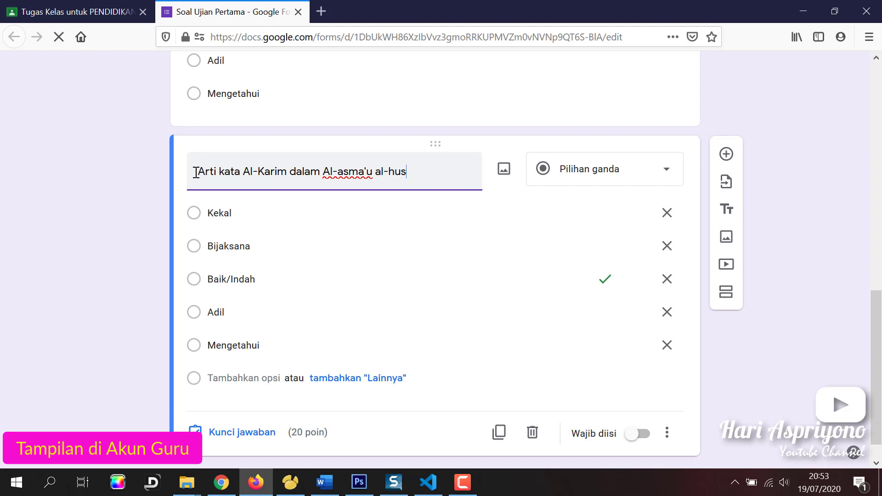
text(na adalah...)
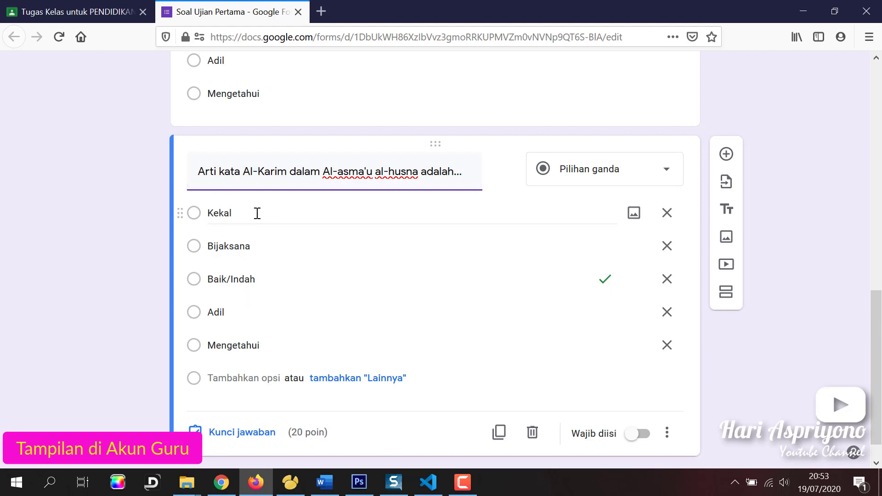
Replace the first answer option of the Al-Karim question with "Maha Mulia"
key(F5)
drag(258, 214, 205, 215)
text(Maha Mulia)
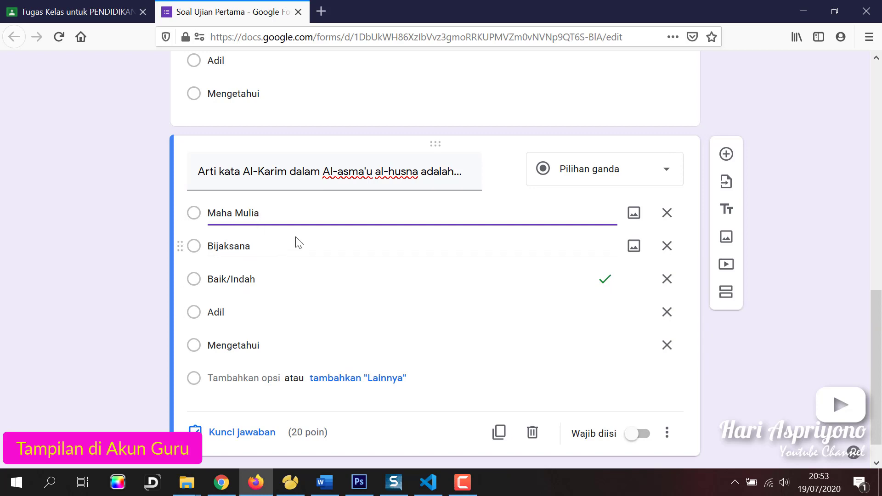
Change the Al-Karim question's answer key from "Baik/Indah" to "Maha Mulia"
click(241, 434)
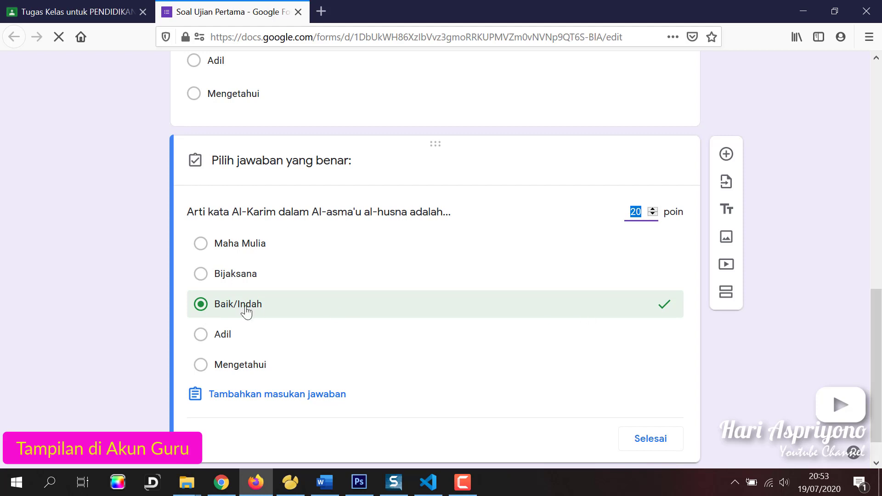
click(201, 307)
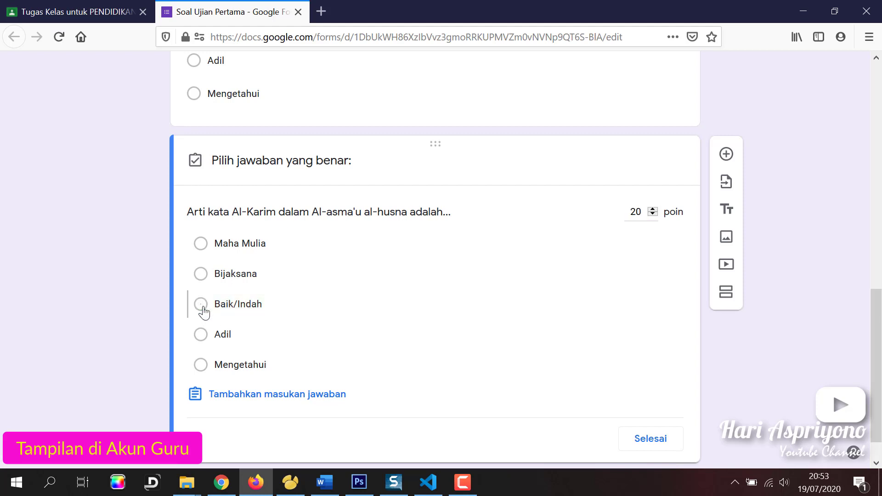
click(201, 248)
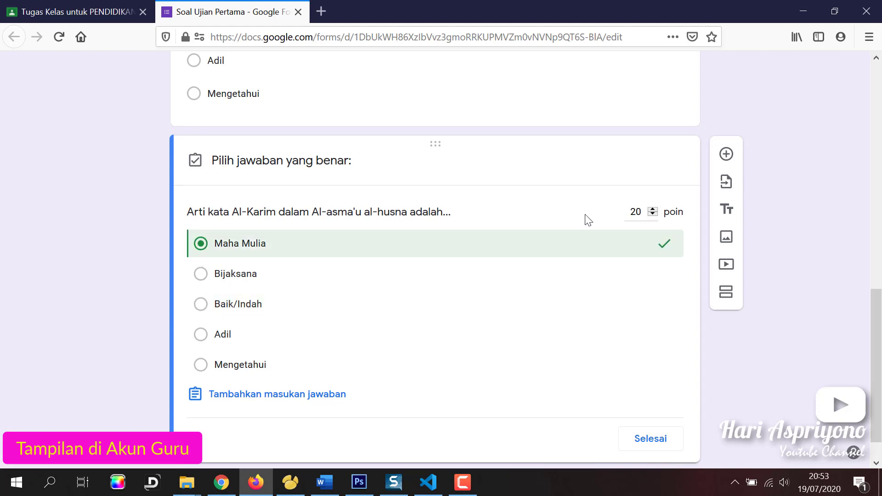
click(650, 436)
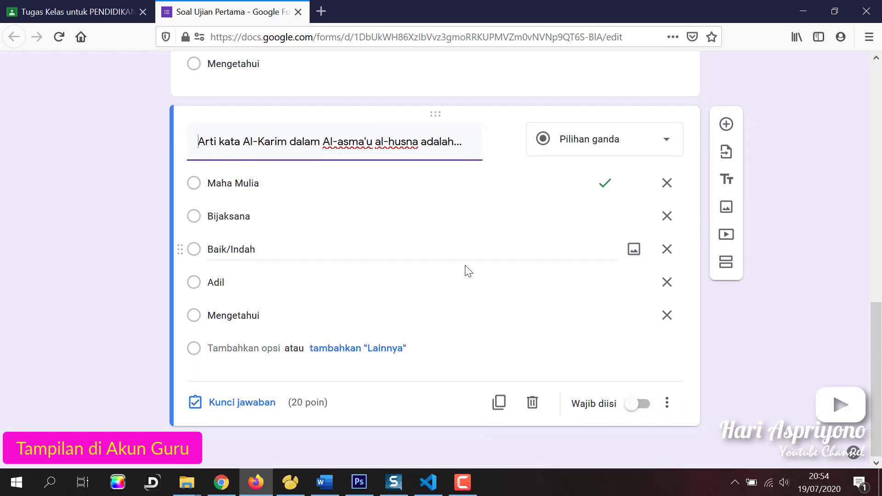
Duplicate the Al-Karim question to start the next multiple-choice question
scroll(467, 270, up, 7)
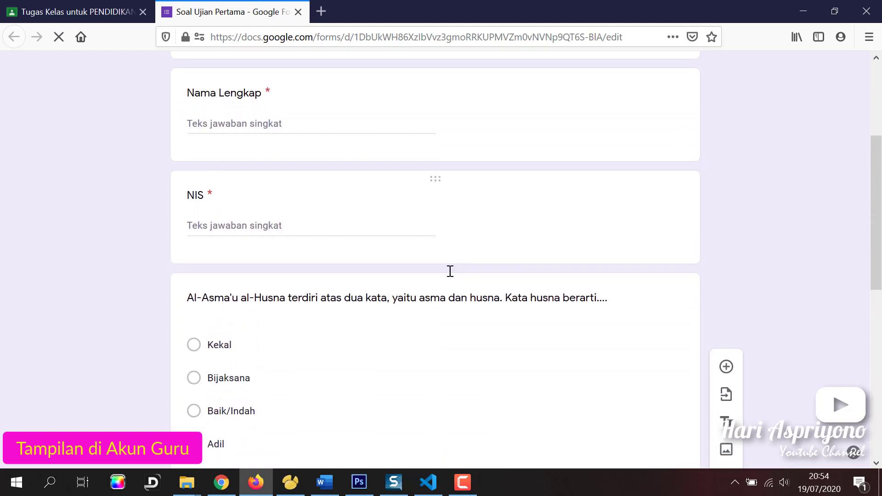
scroll(449, 271, down, 8)
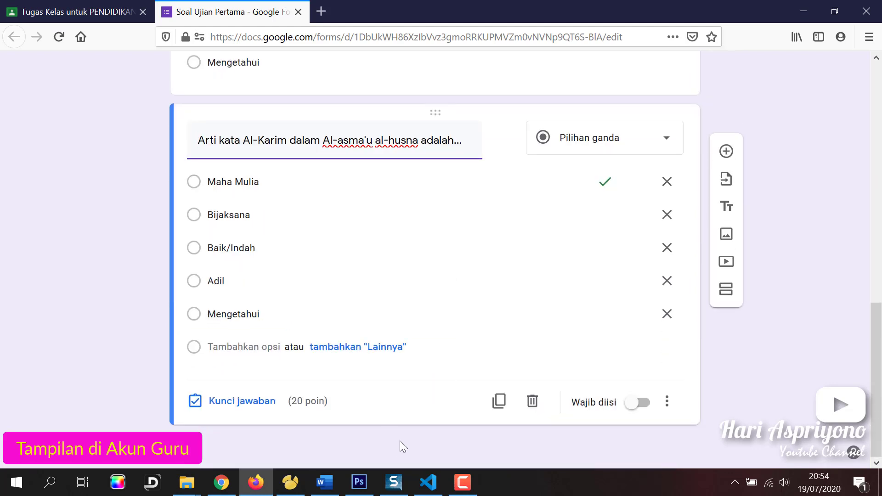
click(498, 407)
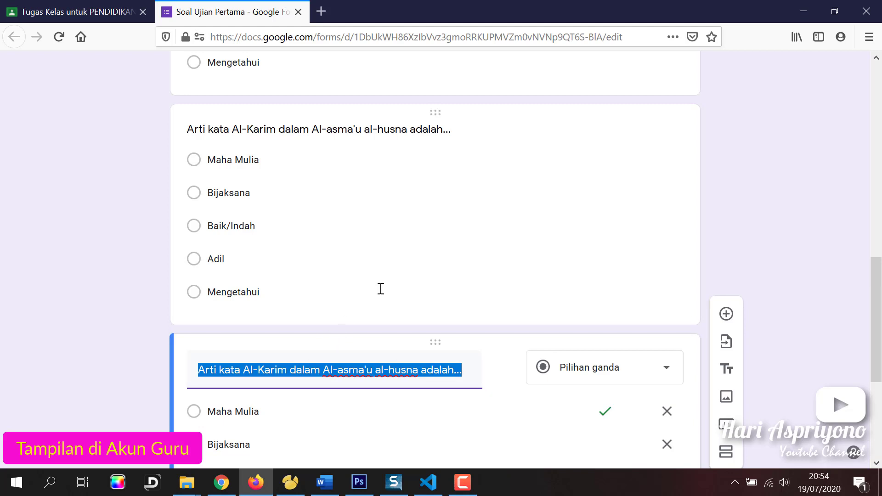
Examine the available question types for the duplicated question and review the questions already in the form
click(670, 301)
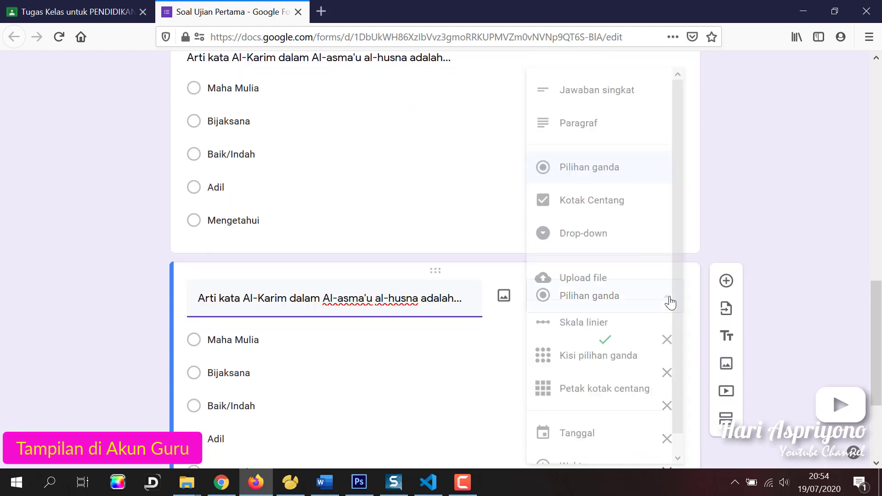
click(816, 177)
scroll(285, 344, down, 3)
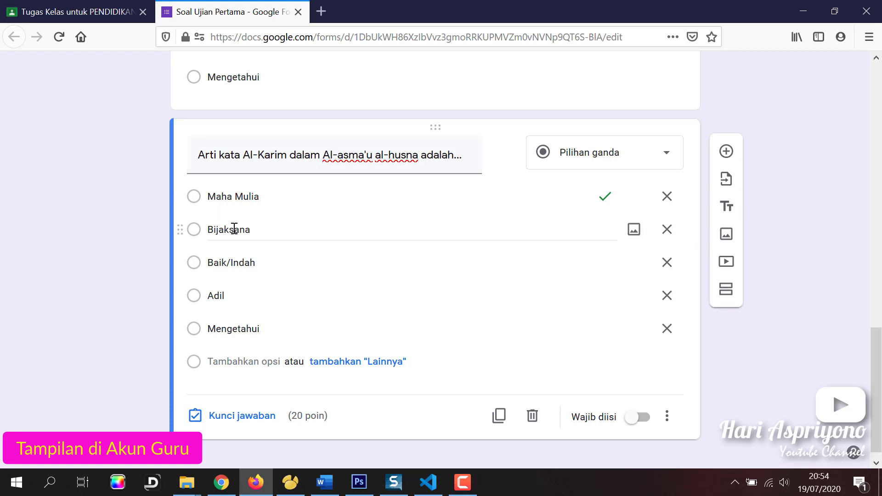
scroll(457, 230, up, 2)
scroll(457, 220, up, 4)
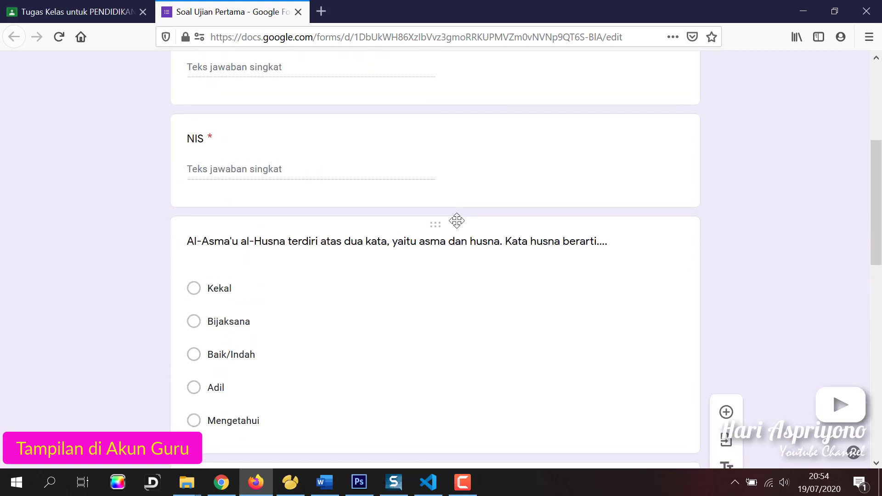
scroll(388, 256, down, 4)
scroll(300, 198, down, 5)
click(296, 256)
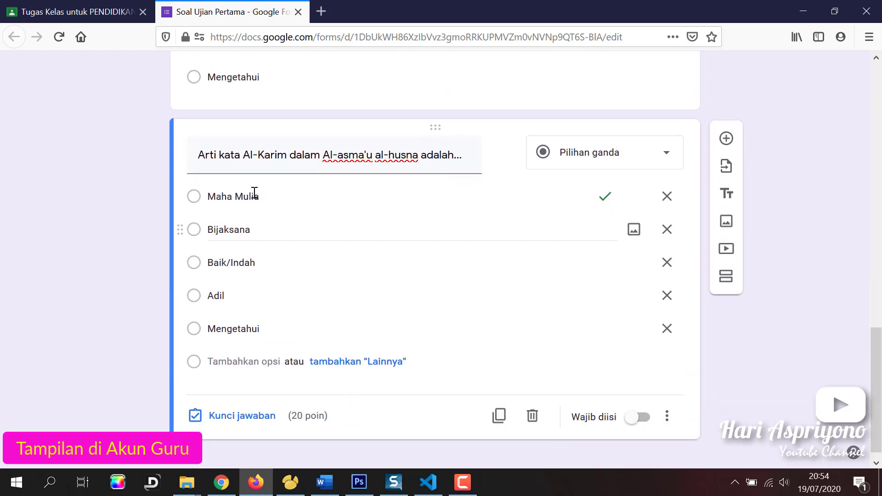
Reword the duplicated question as "Arti kata Al-Akhir dalam Al-asma'u al-husna adalah..."
triple_click(463, 154)
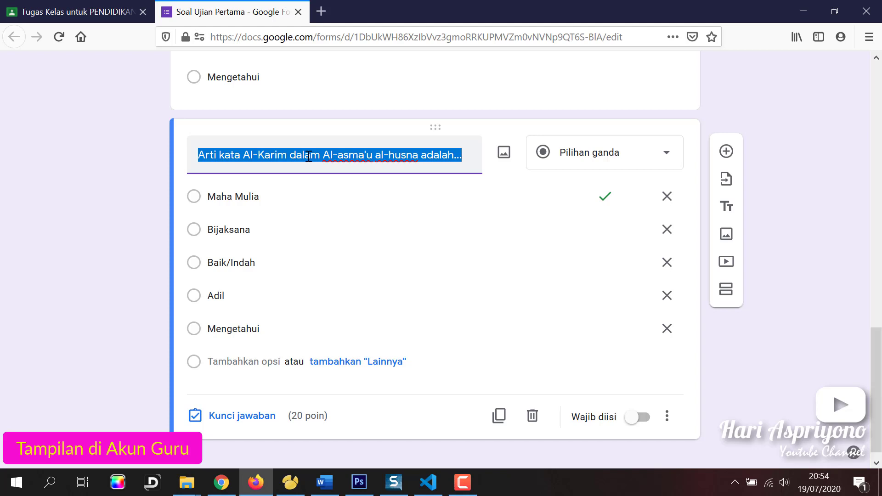
click(283, 154)
double_click(273, 154)
text(Akhir)
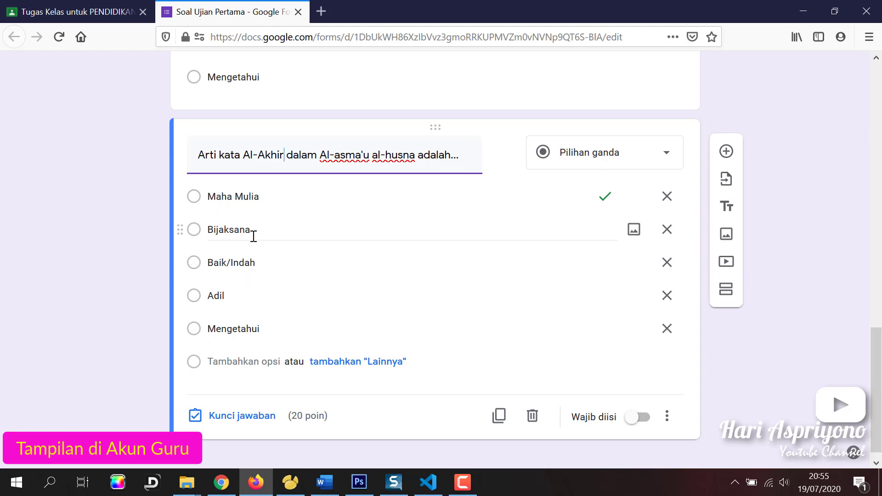
Replace the Al-Akhir question's second option with "Maha Akhir" and make it the only correct answer
click(207, 232)
text(Maha Akhir)
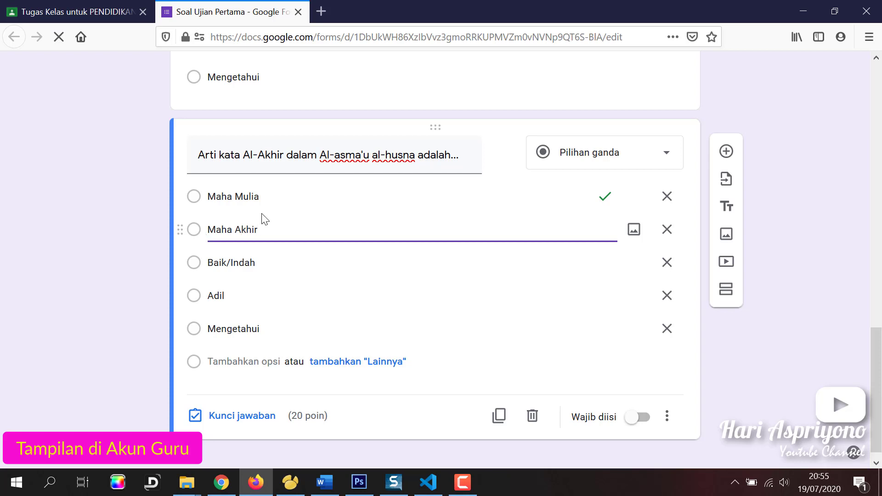
click(234, 415)
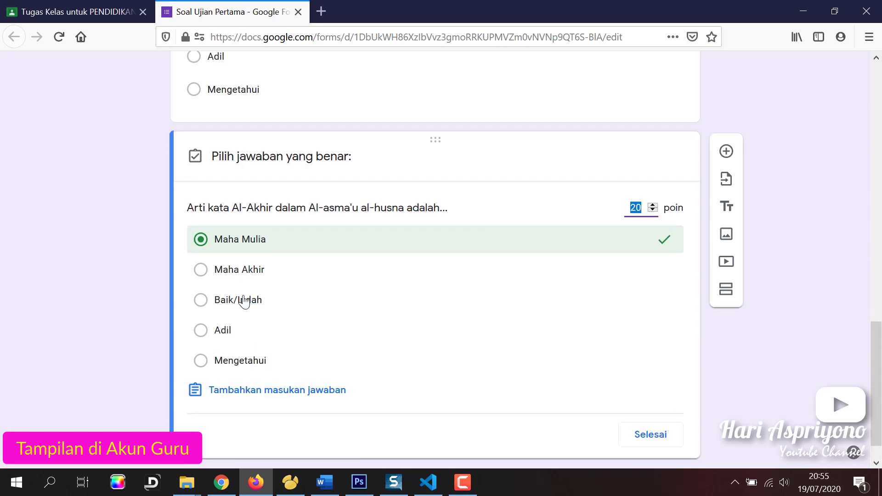
click(201, 271)
click(201, 240)
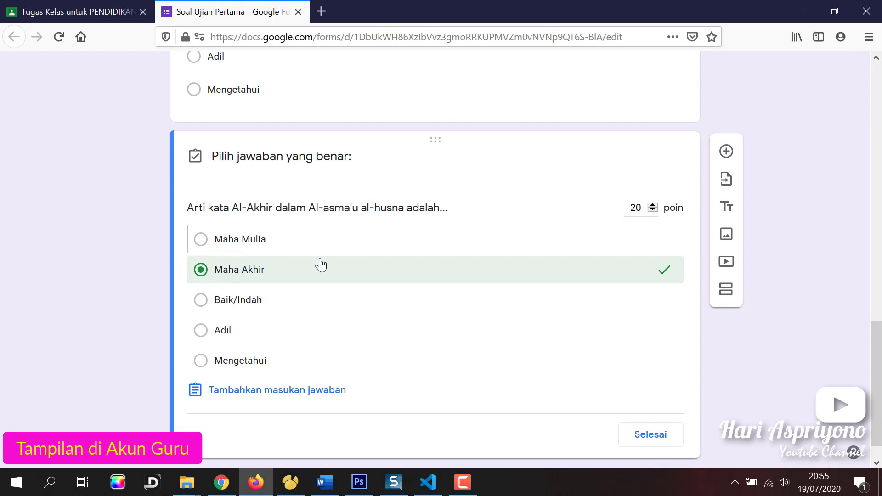
Finish the Al-Akhir question's answer key and duplicate the question as the base for another one
click(649, 434)
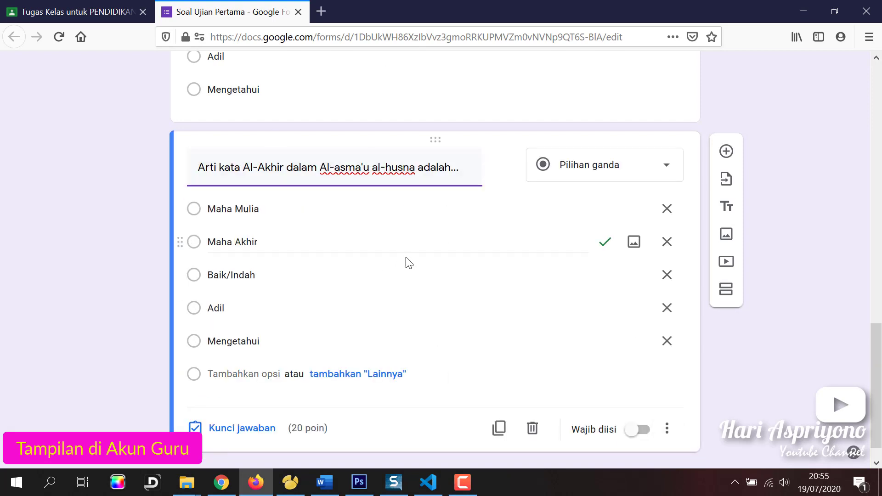
scroll(409, 271, down, 1)
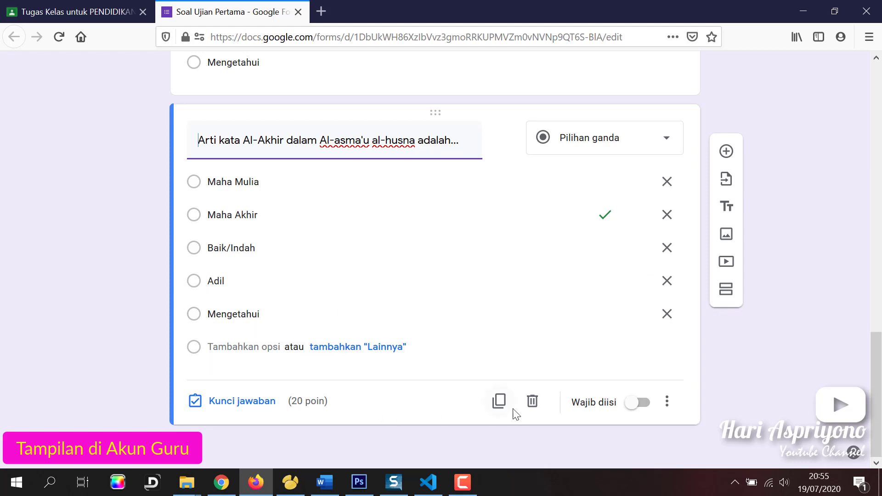
click(500, 402)
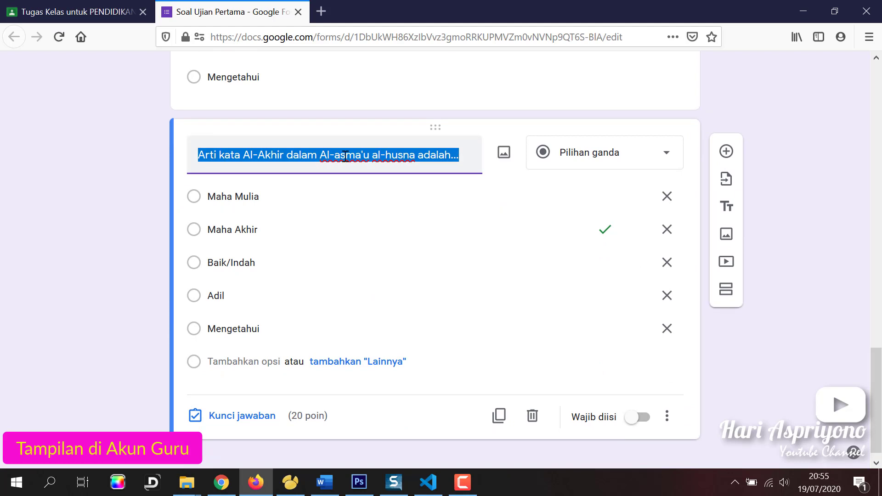
Reword the duplicated question as "Makna kata jilbab secara etimologi adalah...."
click(459, 158)
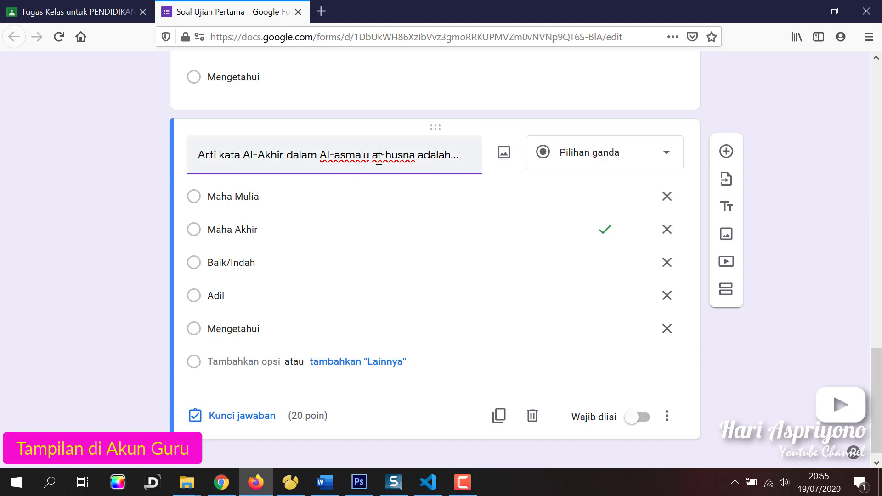
drag(461, 152, 195, 155)
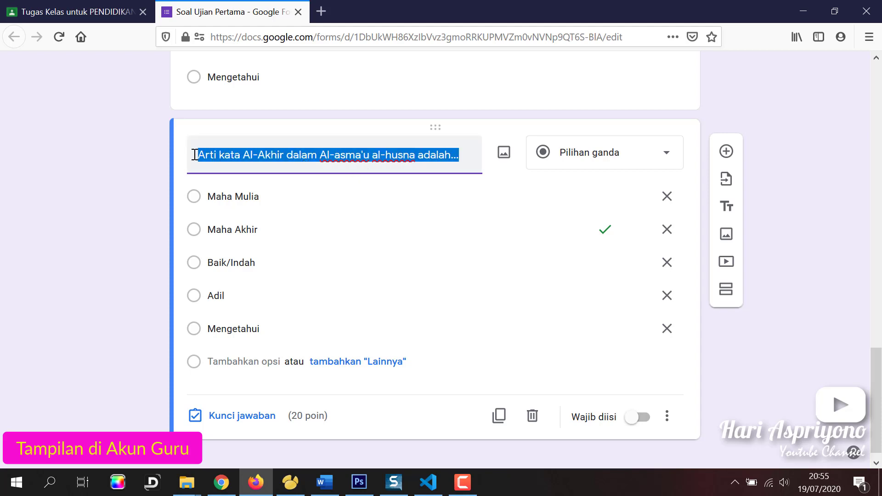
text(Makna)
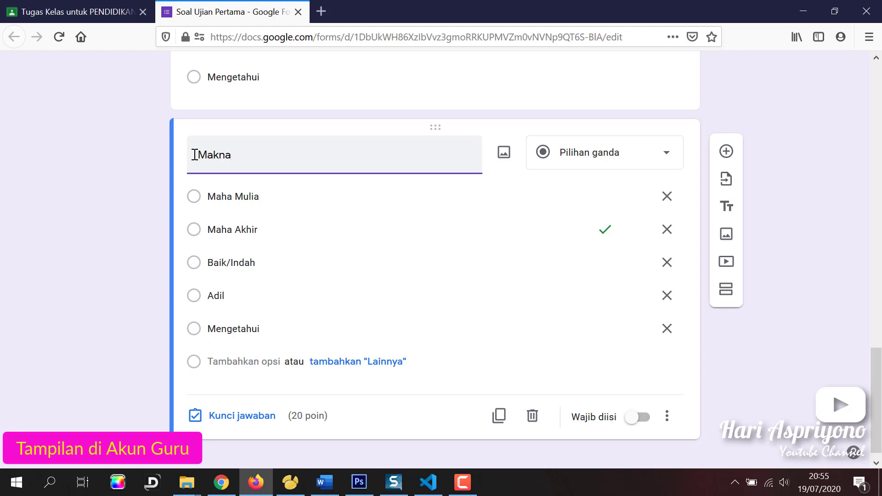
text( kata jilbab dalam)
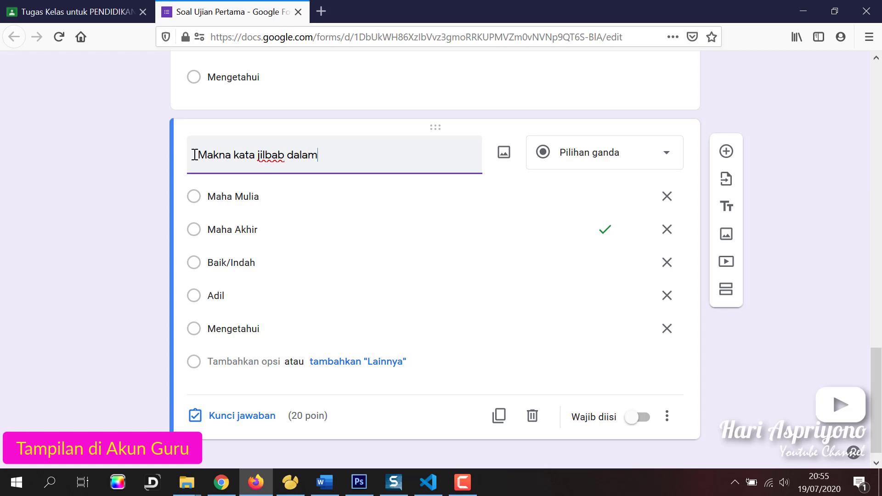
key(BackSpace)
key(BackSpace)
key(BackSpace)
key(BackSpace)
key(BackSpace)
text(secara etimologi)
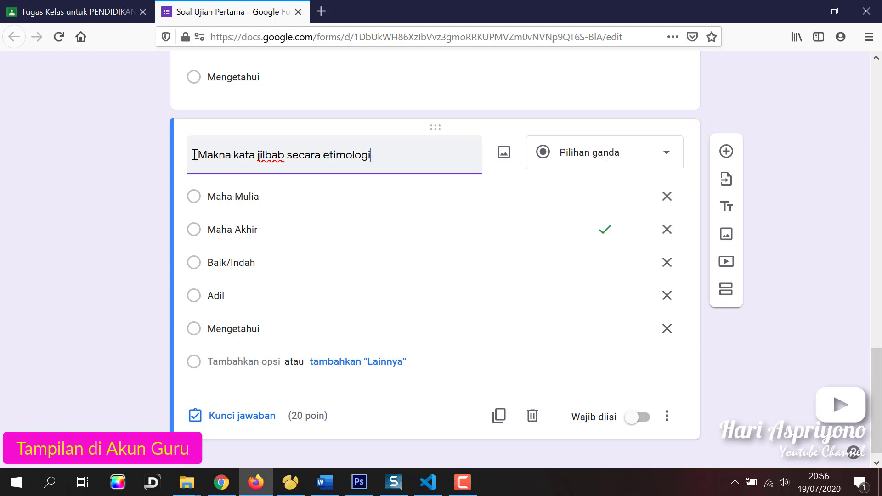
text( adalah....)
Replace the first option with "Sebuah pakaian yang longgar untuk menutup seluruh tubuh perempuan kecuali muka dan kedua telapak tangan."
click(329, 196)
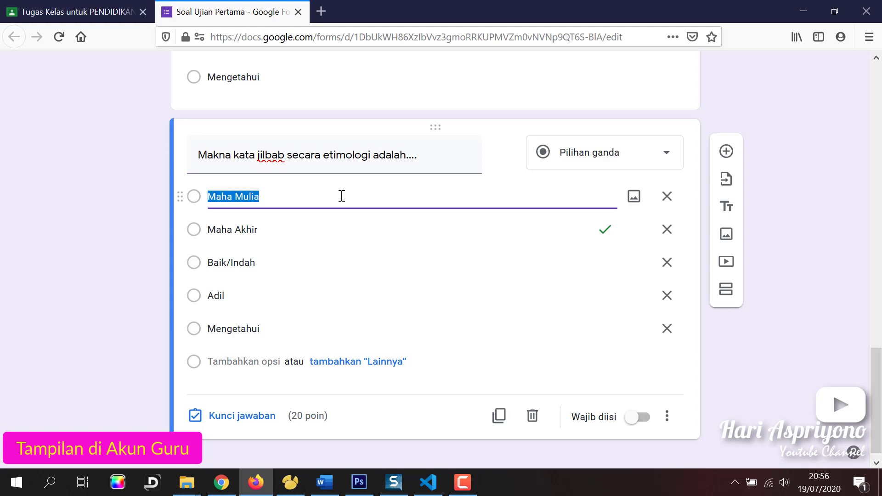
text(Sebuah)
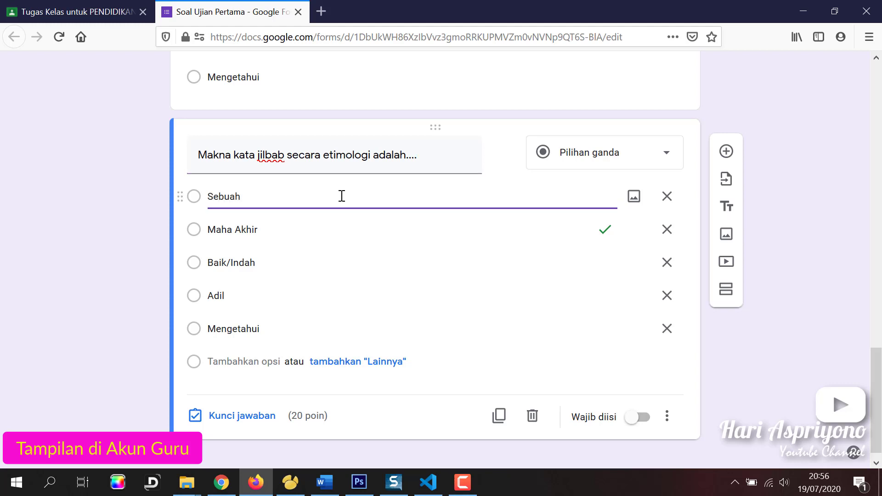
text( pakaian yang longgar)
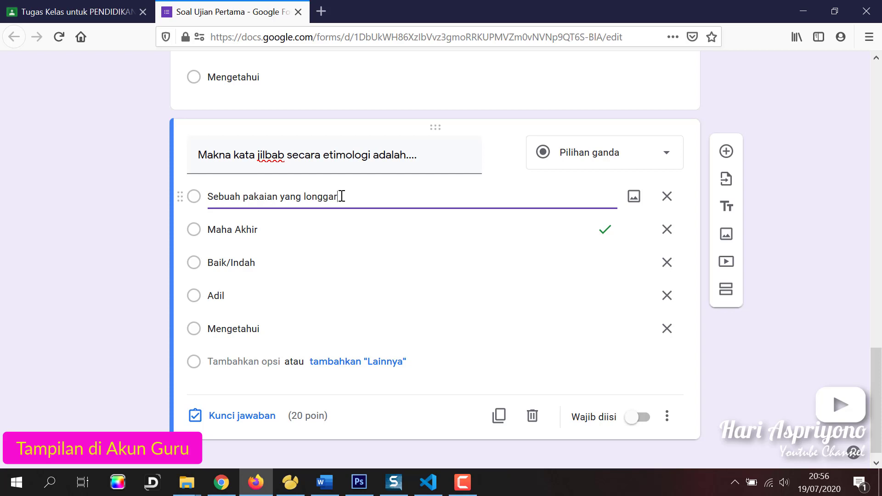
text( untuk menutup )
text(tub)
key(BackSpace)
key(BackSpace)
key(BackSpace)
text(seluruh tubuh)
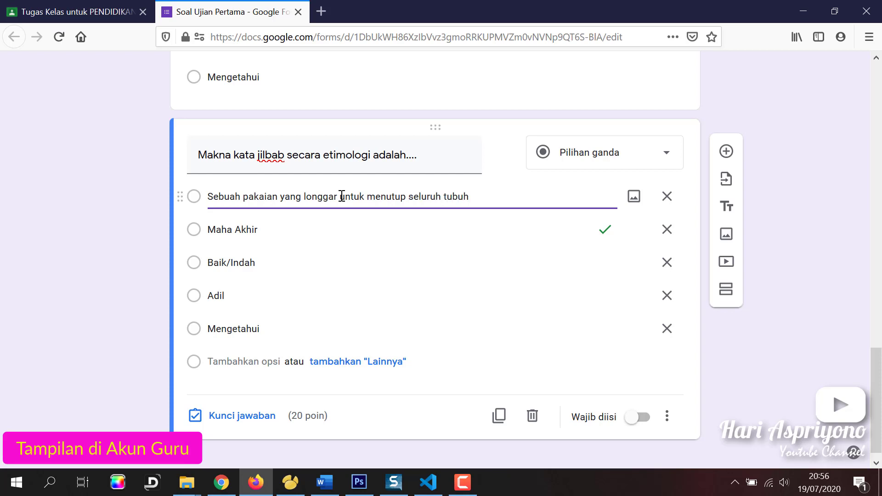
text( perempuan kecuali muk)
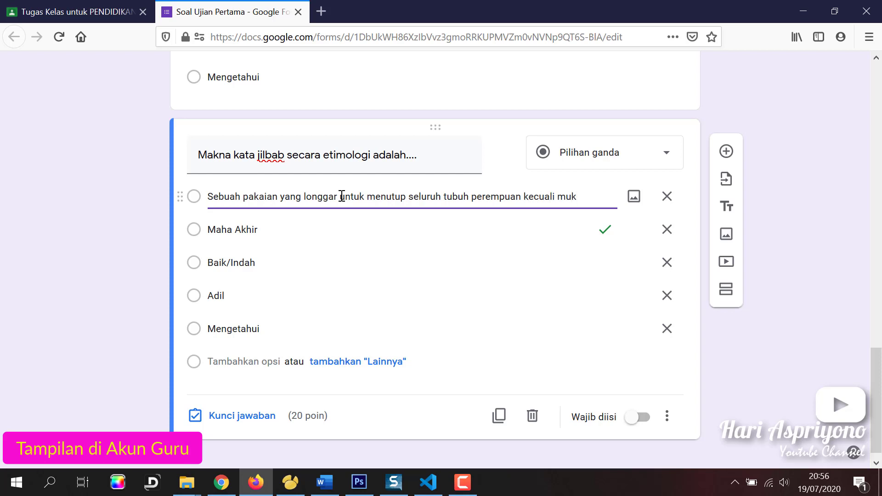
text(a dan kedua)
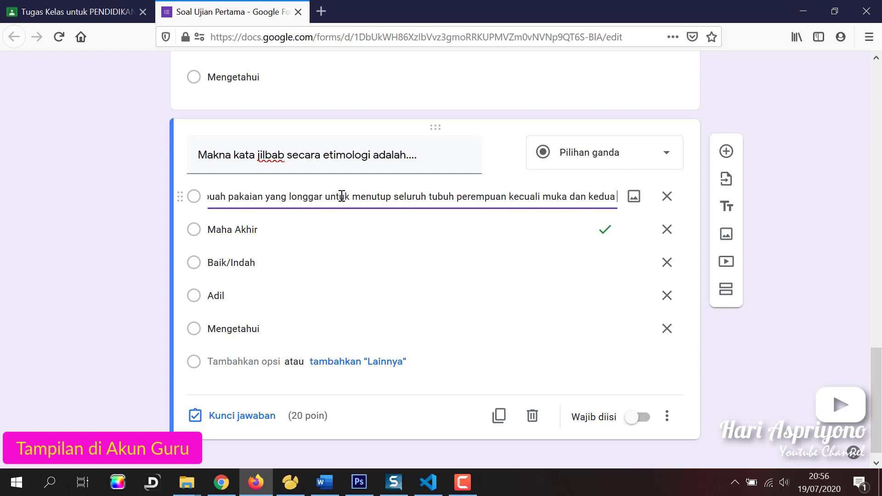
text( telapak)
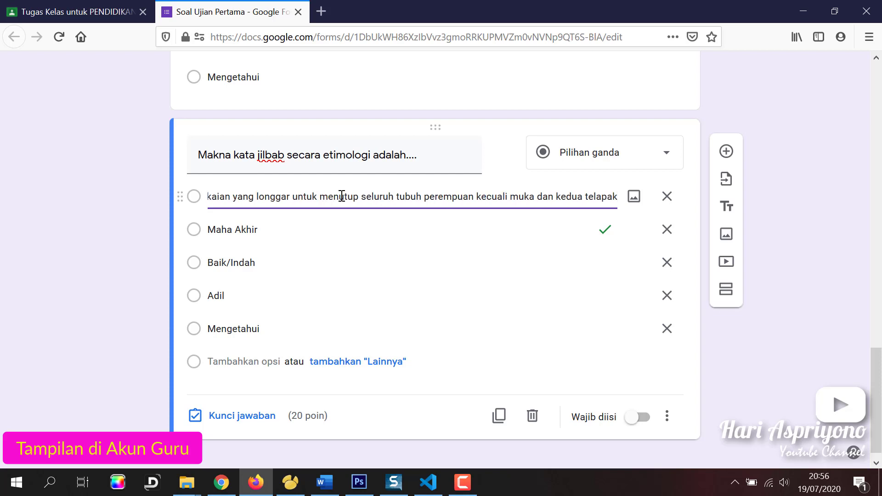
text(tangan.)
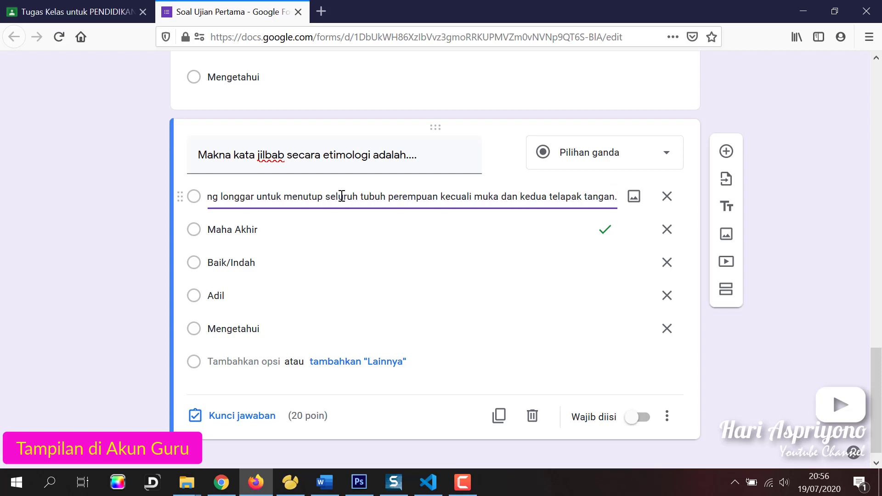
Set the second option to "Semua pakaian yang longgar" and the third to "Pakaian yang longgar dan menutup seluruh tubuh hingga di bawah mata kaki."
click(281, 232)
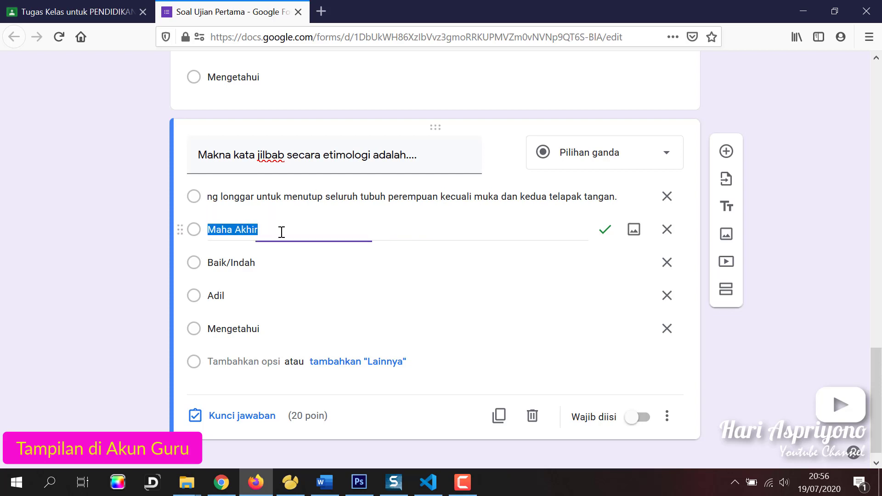
text(Semua pa)
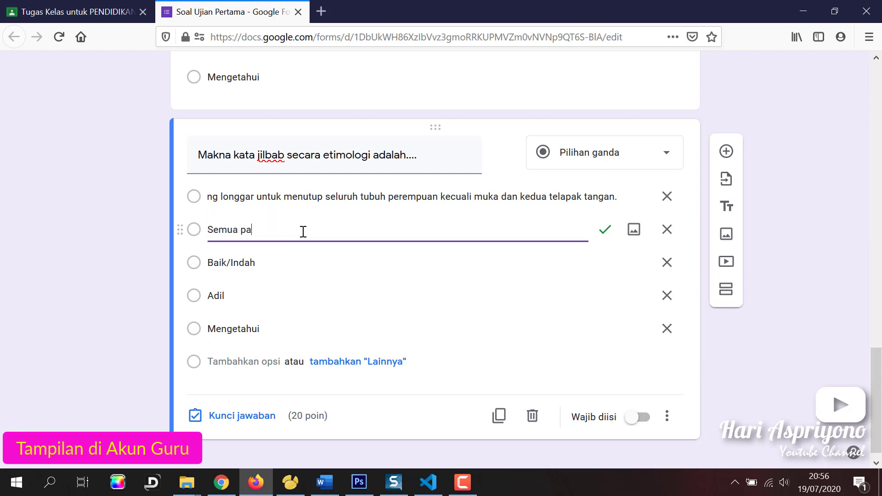
text(kaian yang longgar)
click(279, 266)
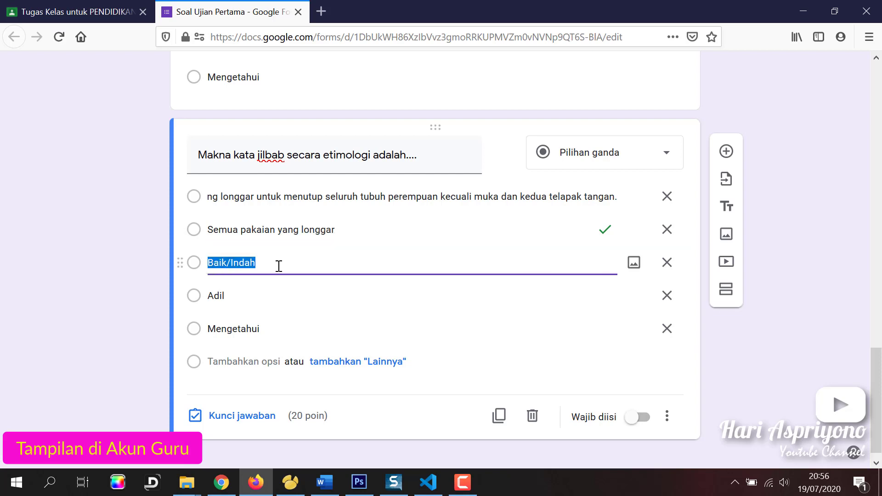
text(Paka)
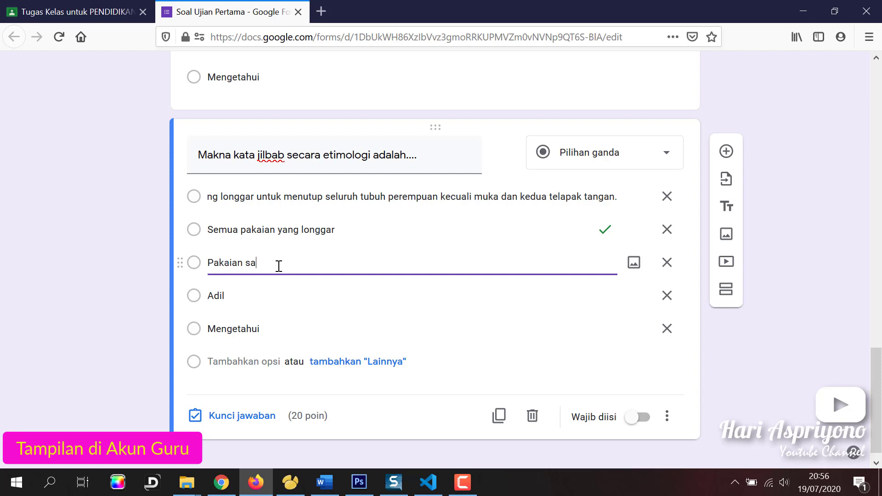
text(ian sa)
key(BackSpace)
text(yang longgar dan menutup seluruh t)
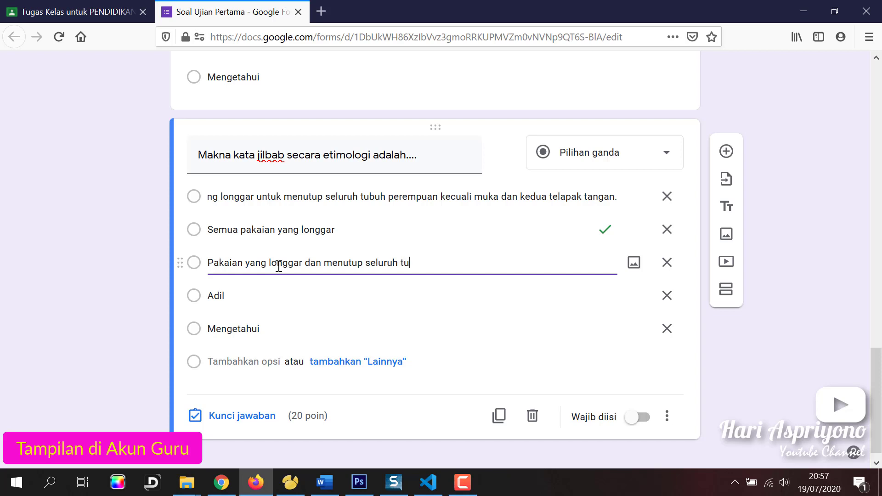
text(u)
text(buh hingga di bawah mata kaki.)
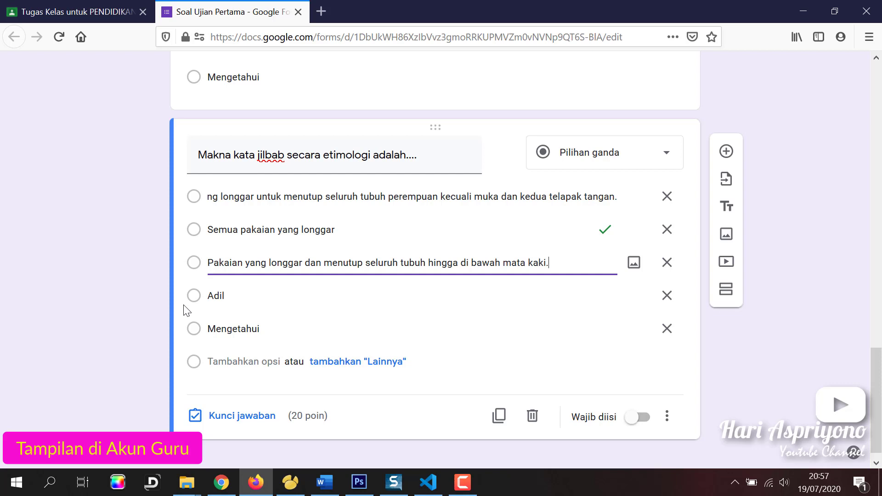
Set the fourth option to "Kerudung yang biasa digunakan oleh wanita" and the fifth to "Kain penutup rambut bagi wanita."
click(220, 296)
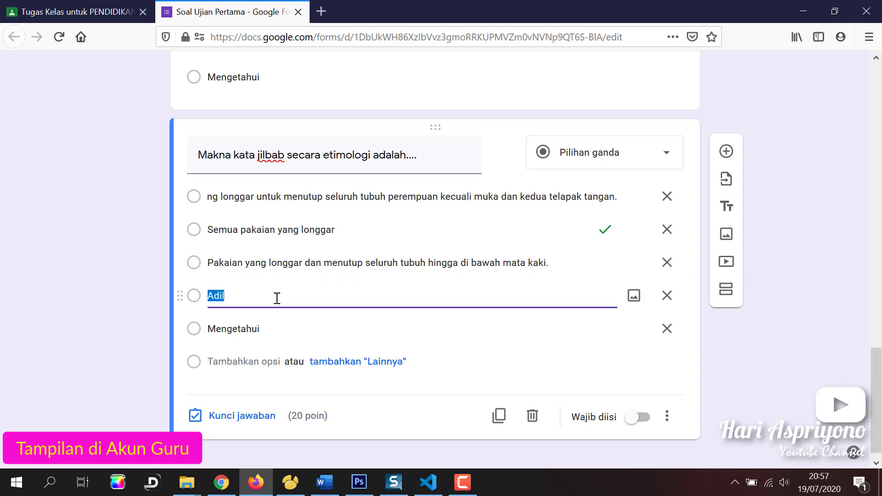
text(Kerudung yang biasa digunakan)
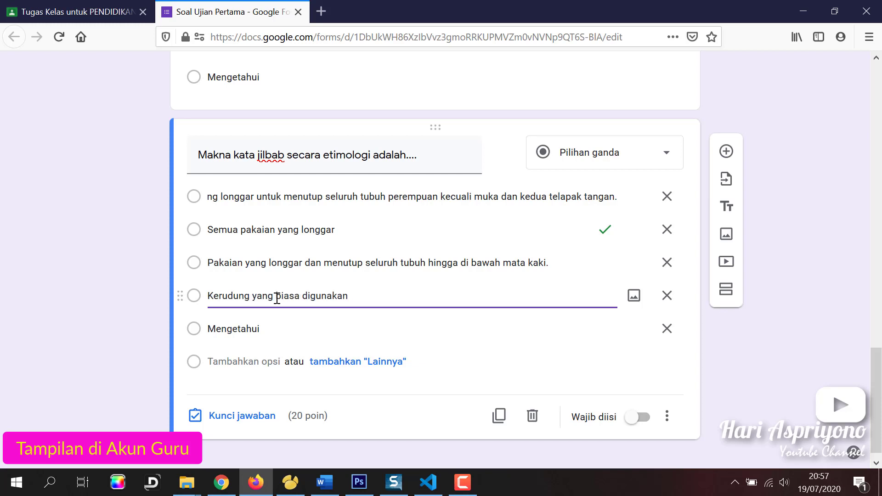
text( oleh wanita)
click(266, 330)
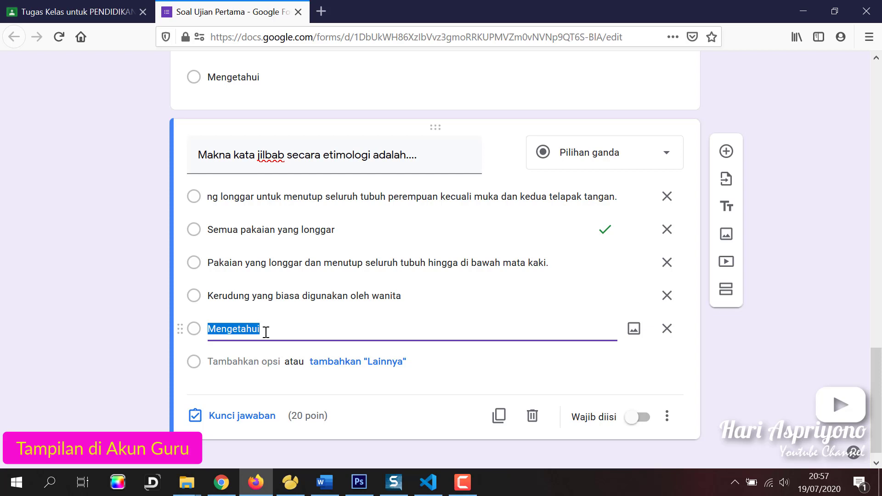
text(Kain p)
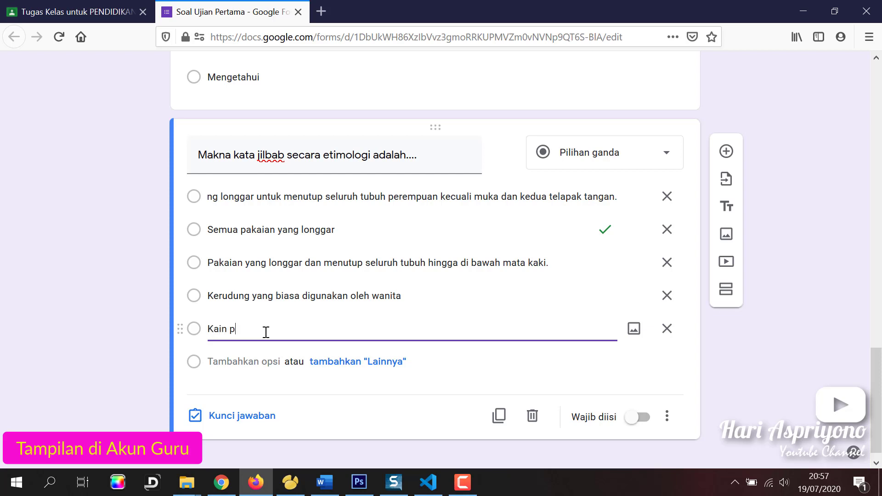
text(enutup rambut bagi wanita.)
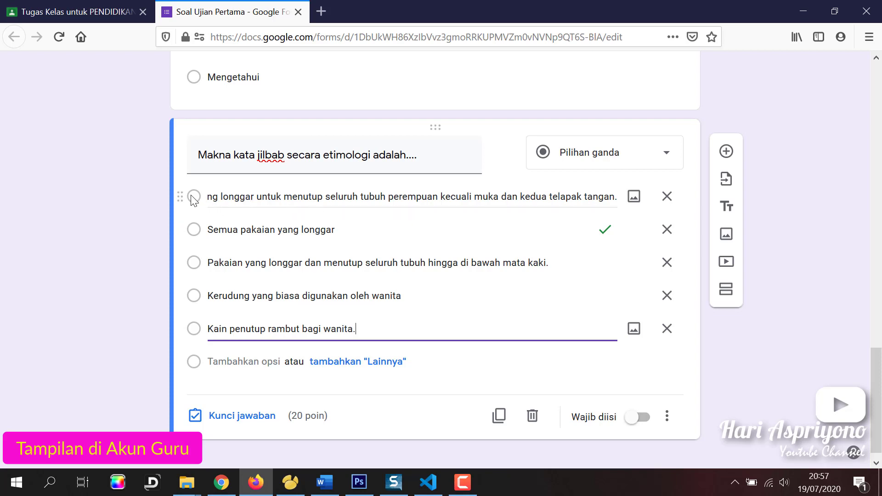
Make the first option the only correct answer in the jilbab question's answer key
click(231, 420)
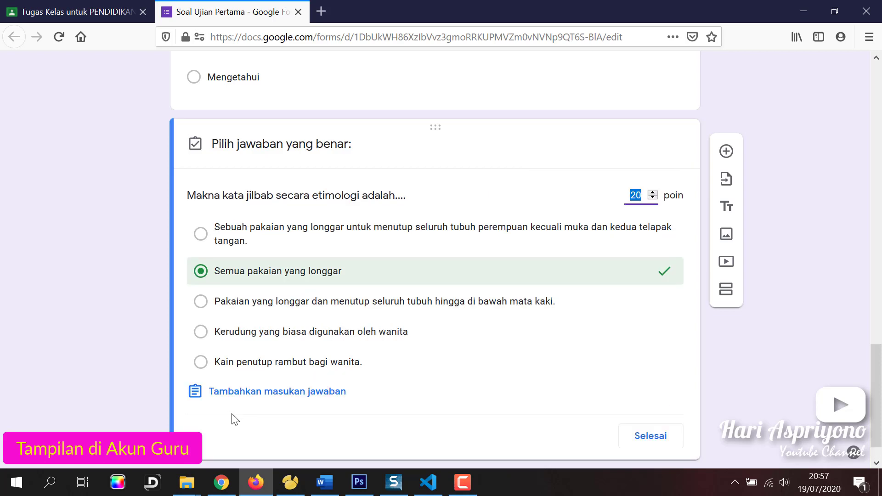
click(199, 271)
click(201, 234)
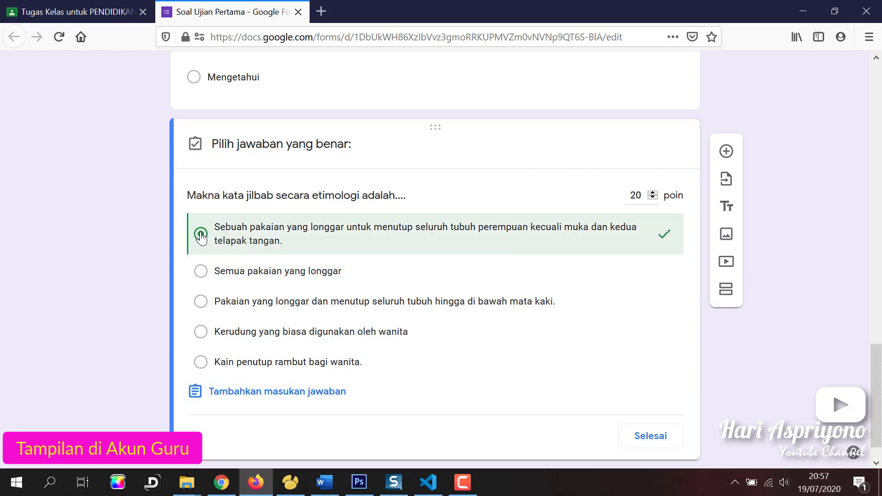
click(658, 444)
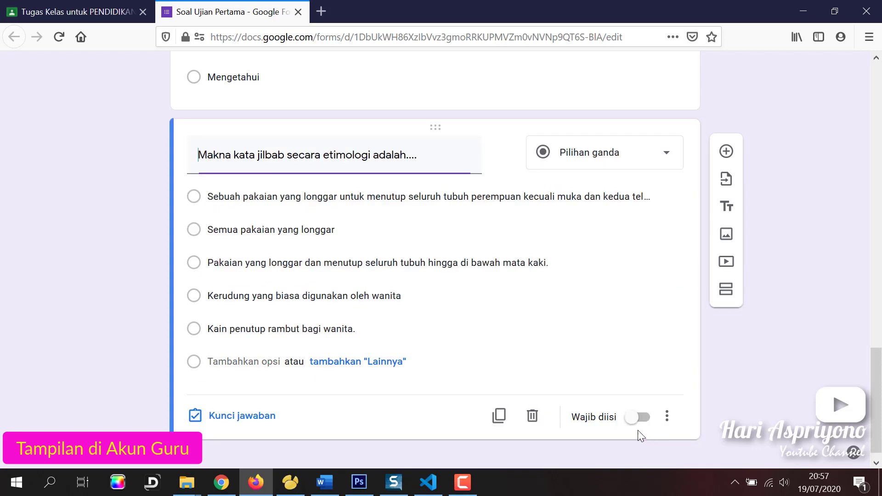
Review the questions already in the form and duplicate the jilbab question to start the next one
scroll(449, 295, up, 4)
scroll(437, 317, up, 17)
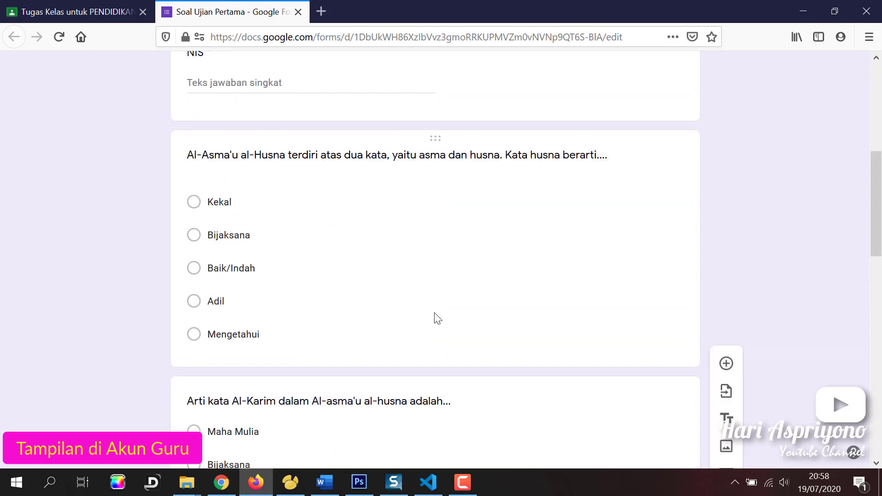
scroll(295, 302, down, 14)
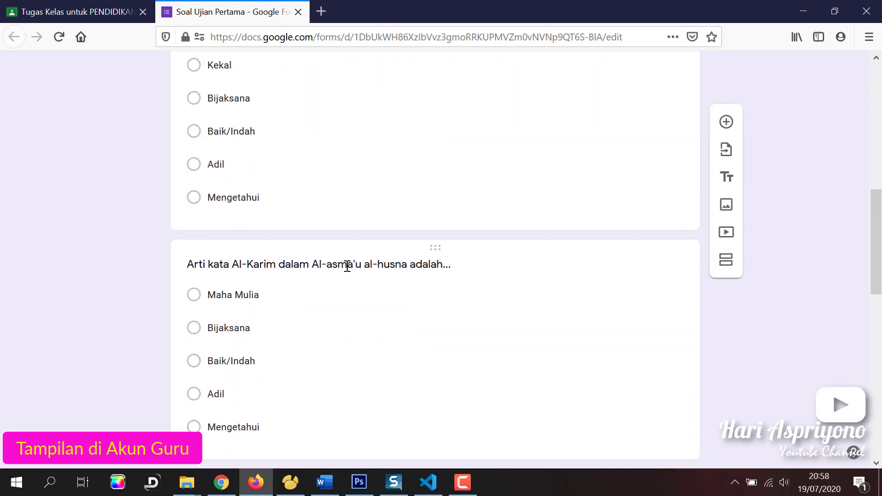
scroll(335, 295, down, 6)
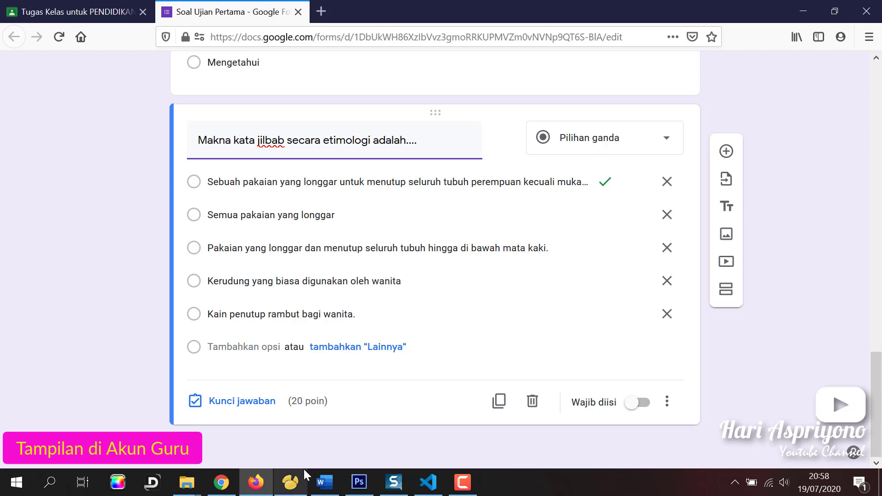
click(499, 408)
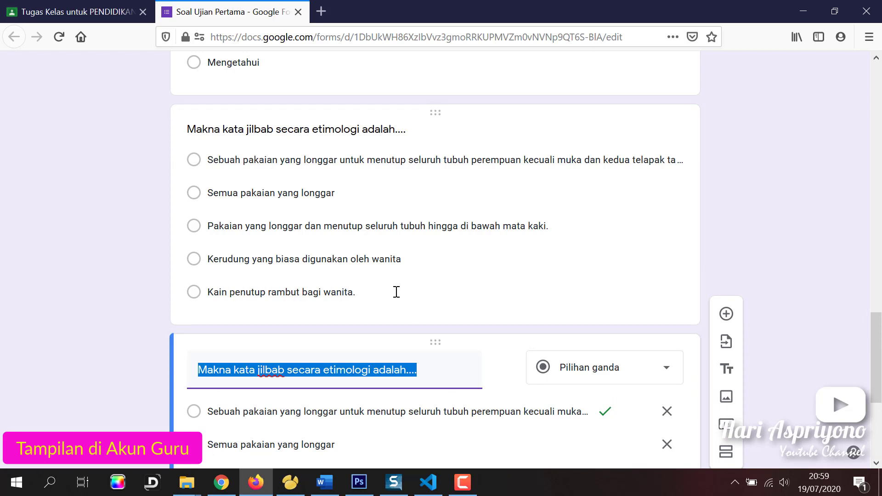
scroll(394, 294, down, 3)
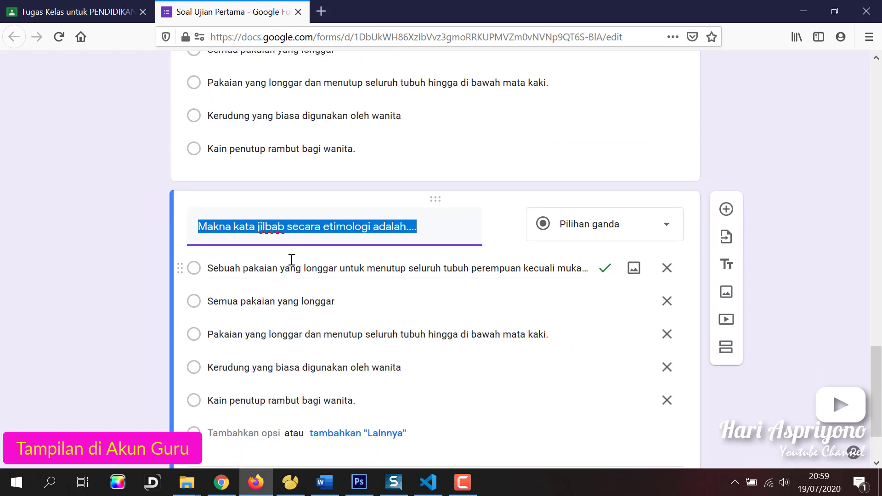
Replace the duplicated question's text with "Arti kata Al-Wakil dalam Al-asma'u al-husna adalah..."
key(BackSpace)
scroll(291, 260, down, 2)
text(Arti kata Al-Karim dalam Al-asma'u al-husna adalah...)
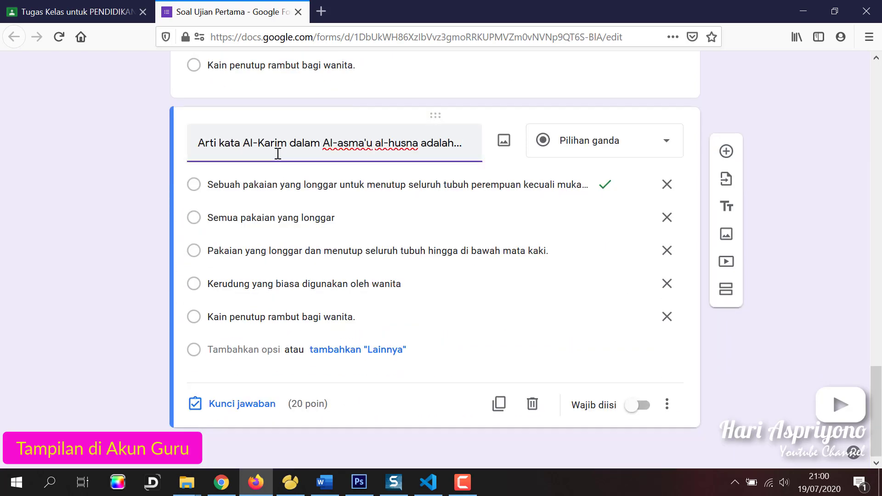
double_click(258, 144)
text(Wakil)
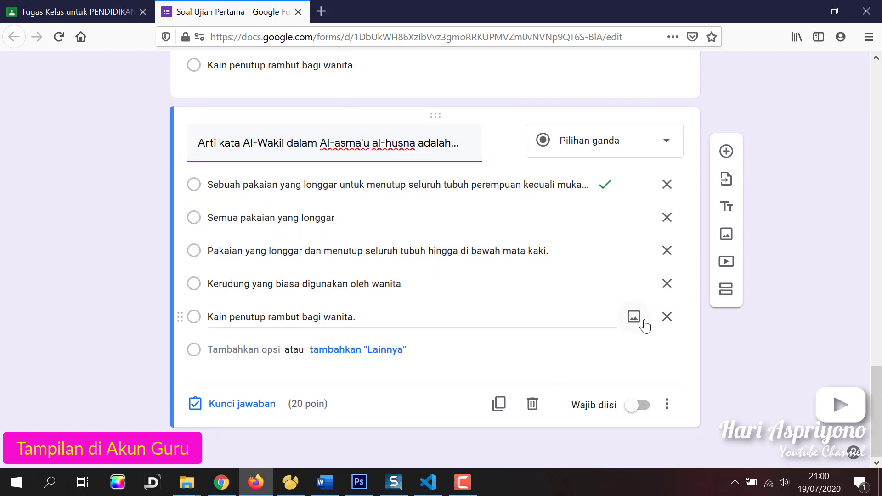
Set the Al-Wakil question's first option to "Maha Mengetahui" and the second to "Maha Bijaksana"
click(351, 186)
text(Maha)
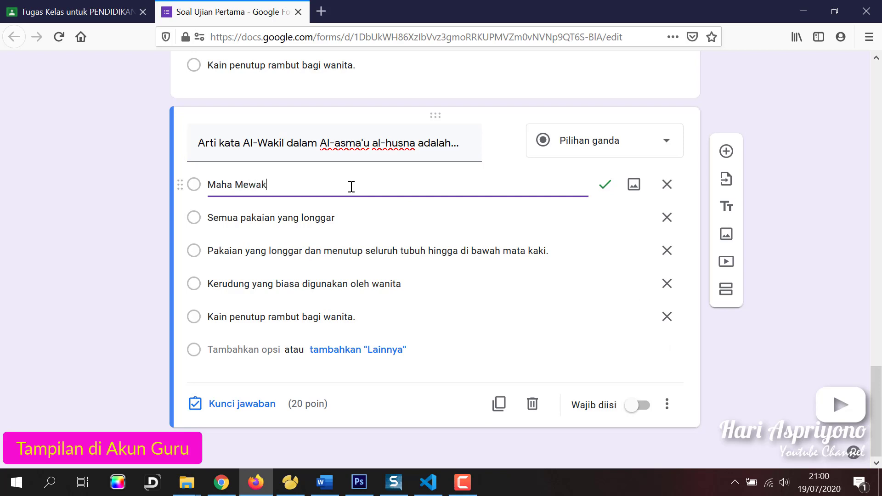
text( Mewak)
key(BackSpace)
key(BackSpace)
key(BackSpace)
key(BackSpace)
key(BackSpace)
text(Mengetah)
click(355, 219)
text(Mah)
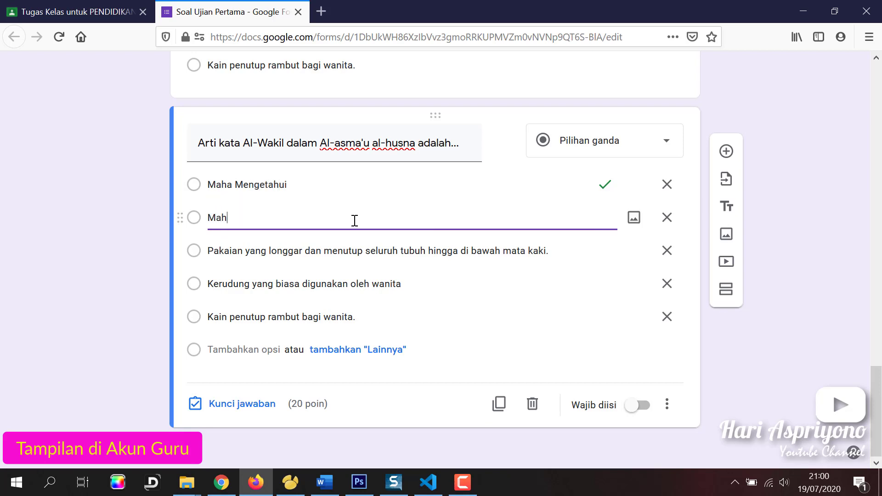
text(a Bijaksana)
Set the third option to "Maha Melihat", the fourth to "Maha Mewakili" and the fifth to "Maha Mendengar"
click(354, 250)
text(M)
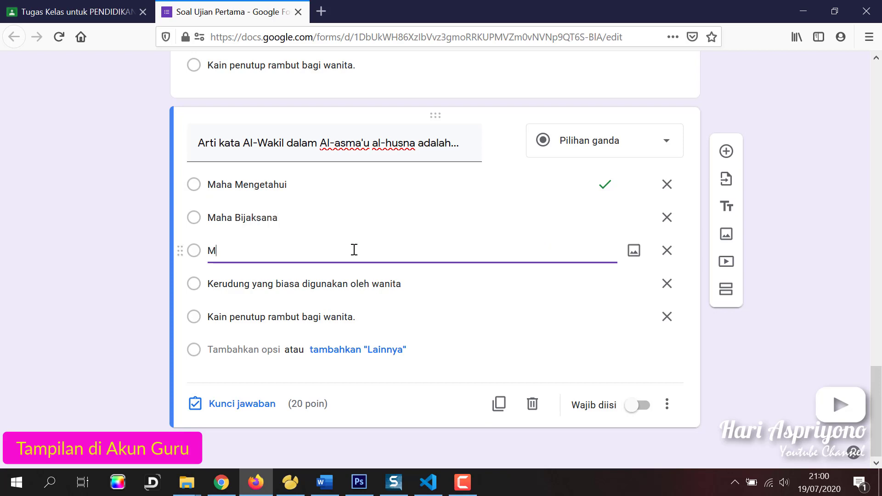
text(aha Melihat)
click(291, 283)
text(Maha M)
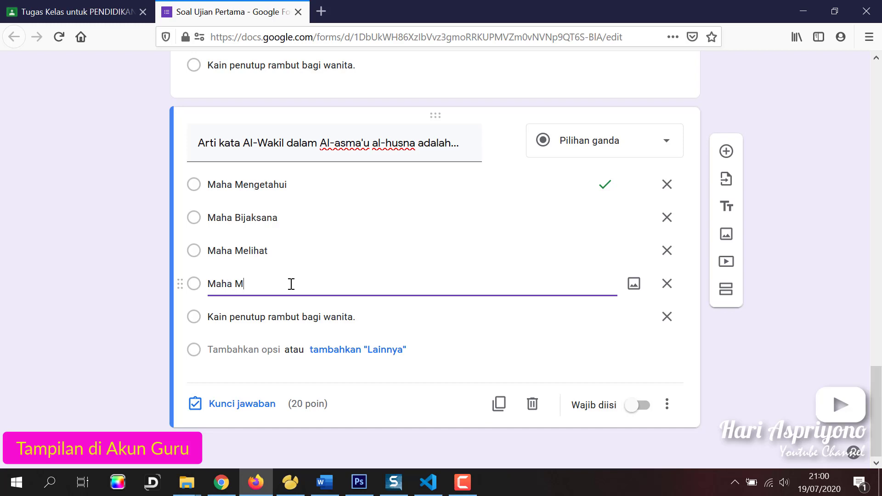
text(ewakili)
click(288, 315)
text(Maha)
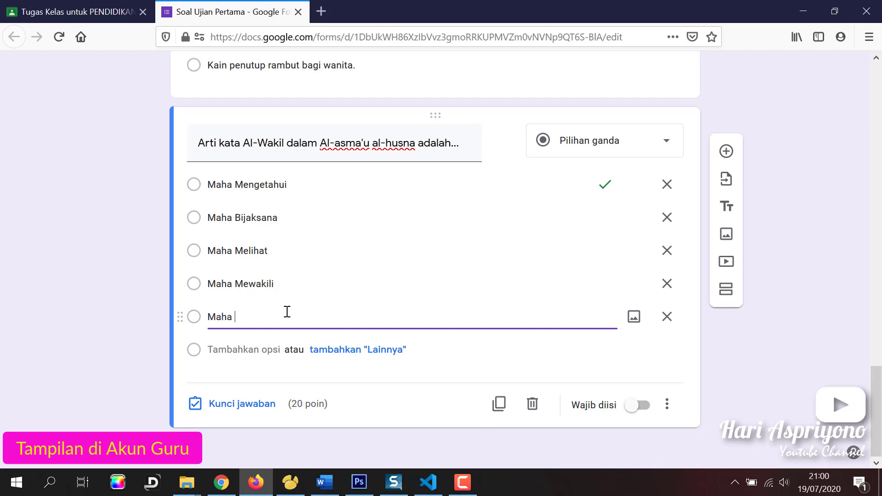
text( Mendengar)
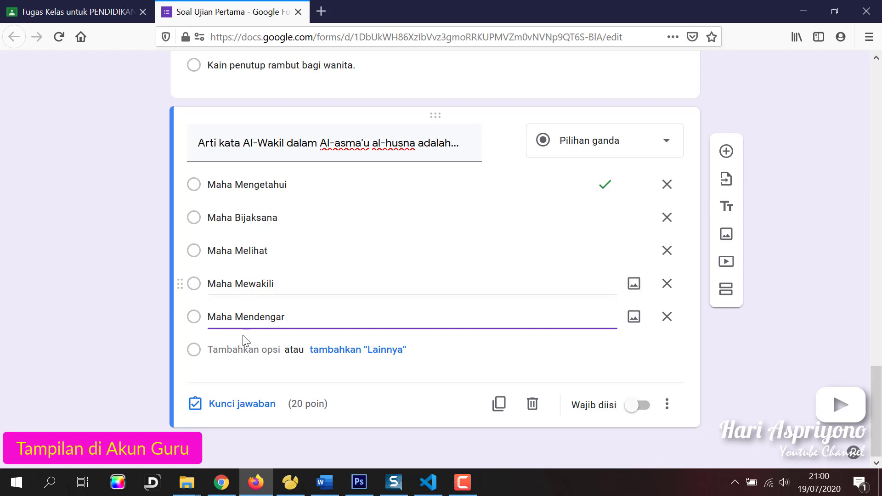
Make "Maha Mewakili" the only correct answer in the Al-Wakil question's answer key
click(250, 404)
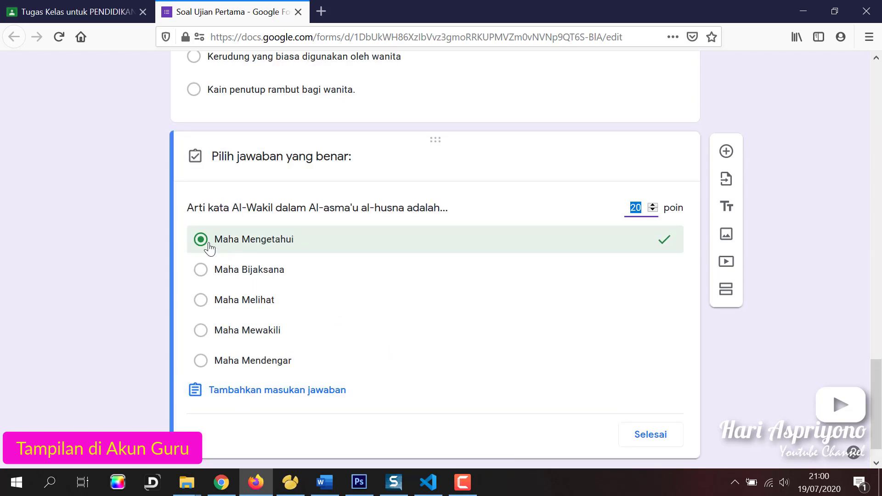
click(208, 244)
click(204, 335)
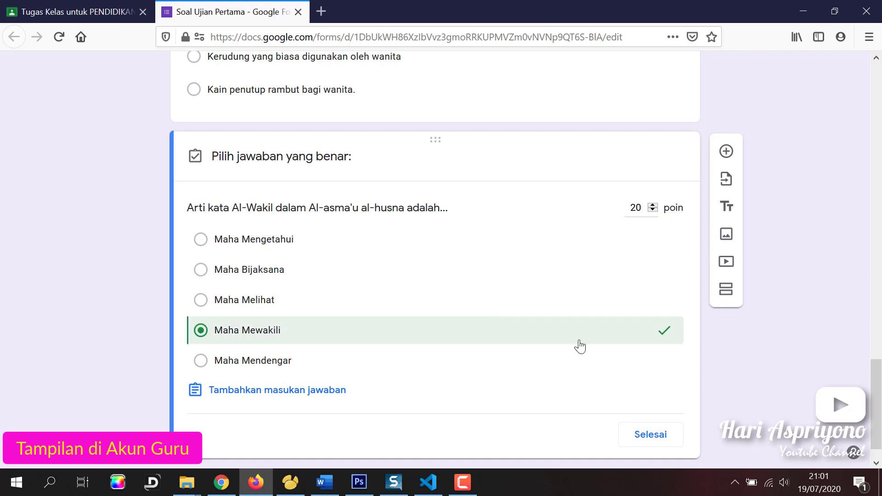
click(645, 431)
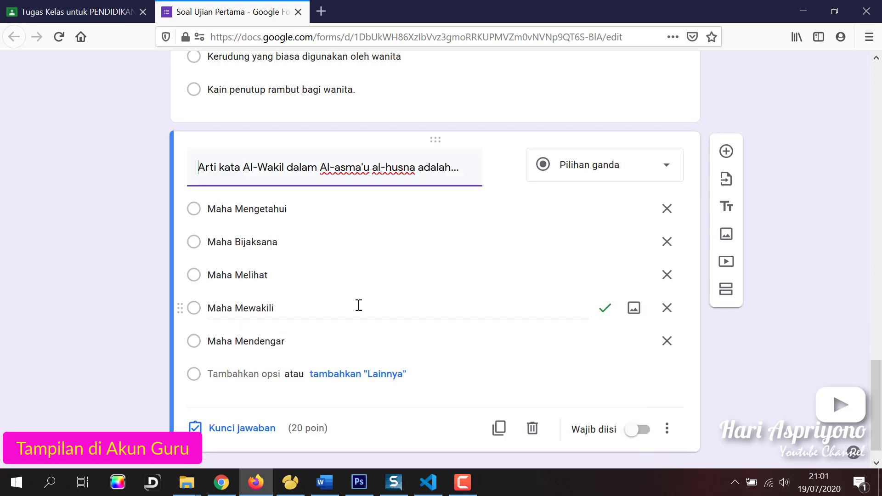
Review the whole form from the identity fields to the last question, including the total points
scroll(326, 325, up, 10)
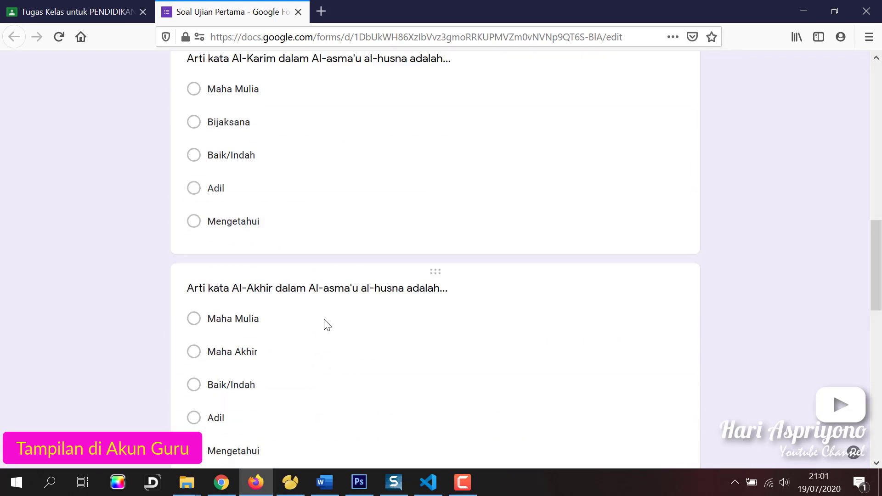
scroll(326, 325, up, 10)
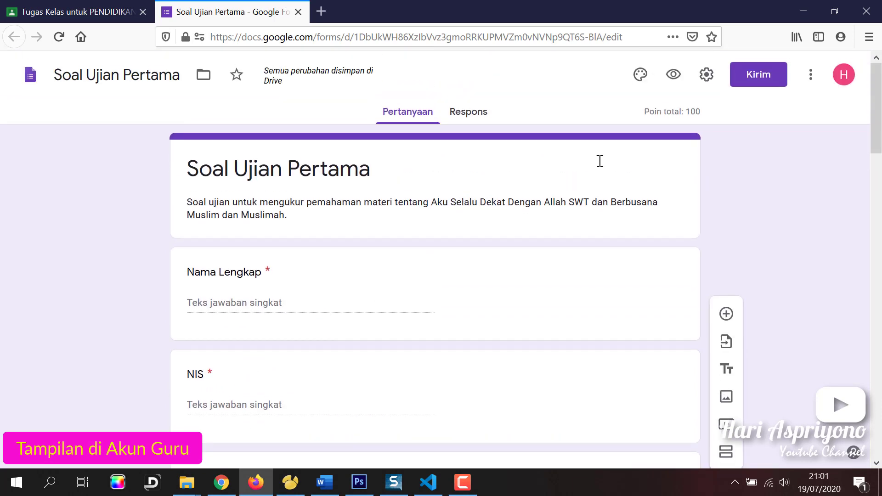
scroll(466, 267, down, 5)
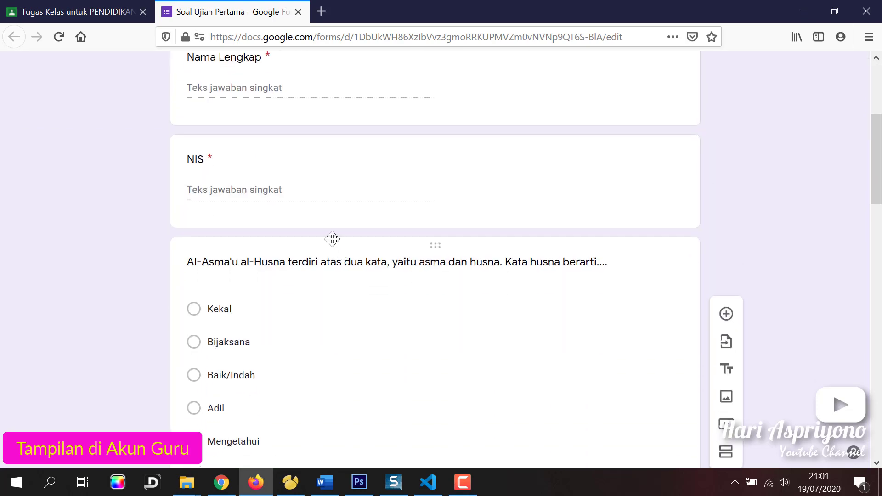
scroll(604, 306, down, 3)
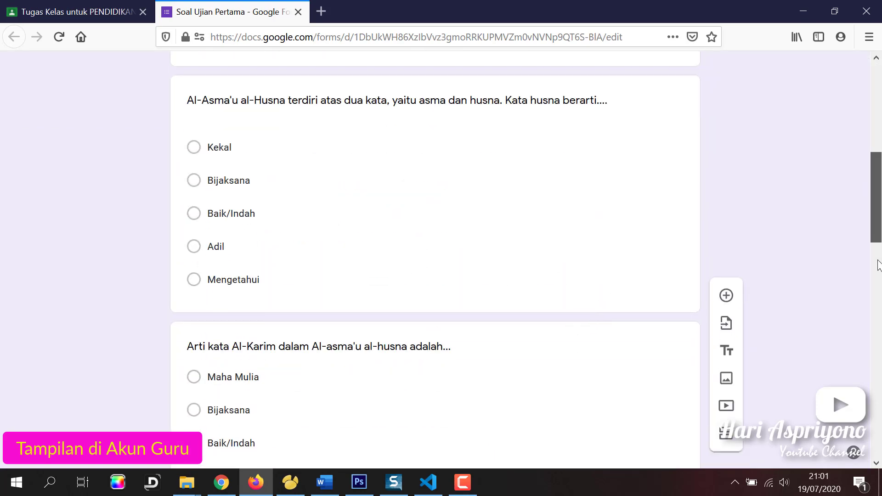
drag(877, 266, 877, 455)
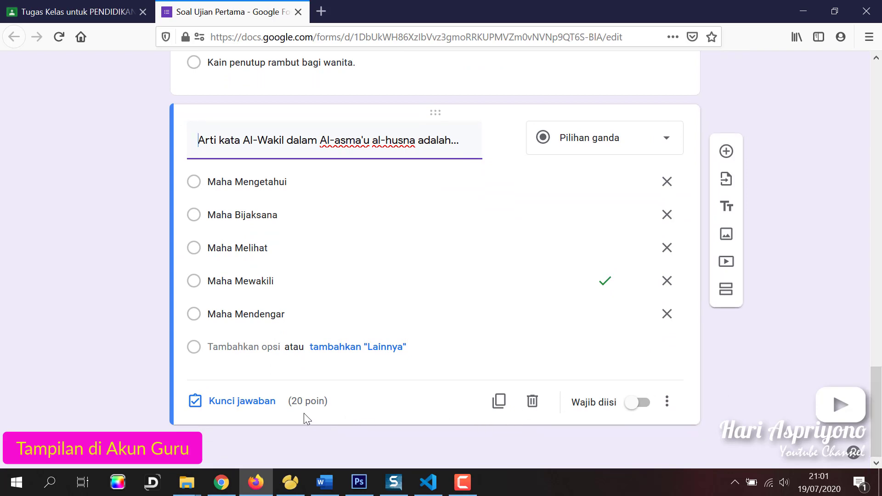
scroll(285, 250, up, 3)
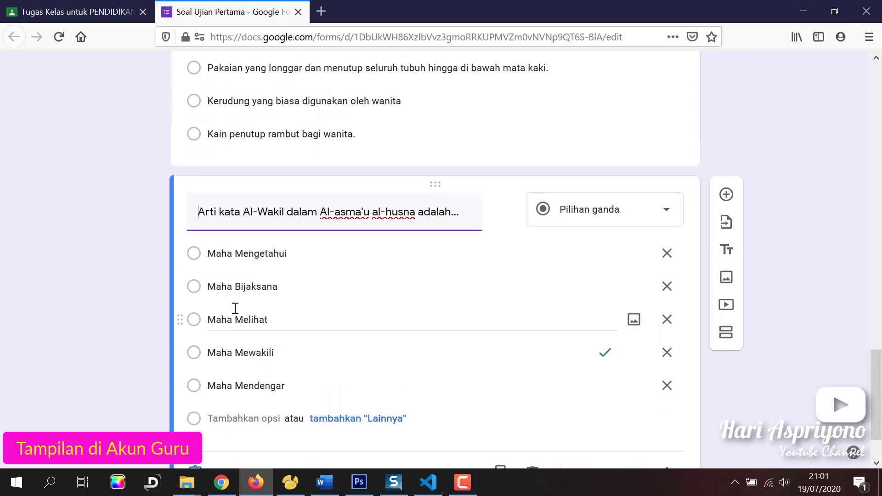
scroll(388, 279, up, 3)
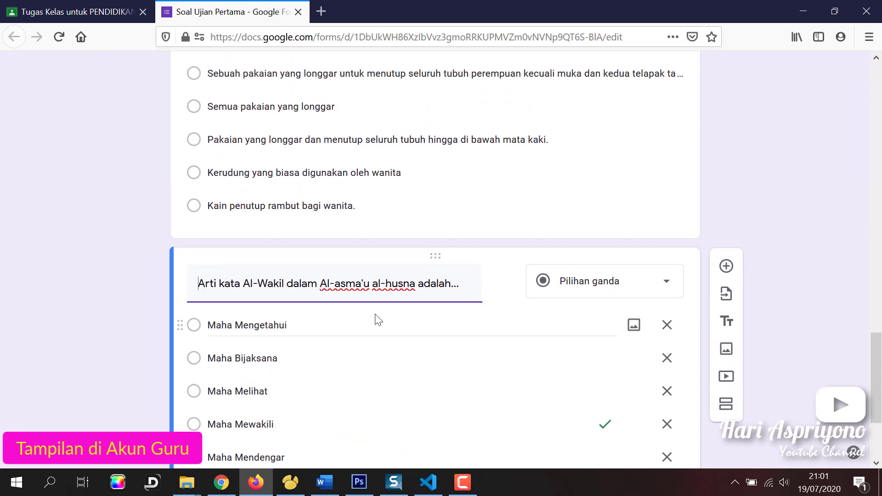
scroll(376, 319, up, 6)
click(423, 267)
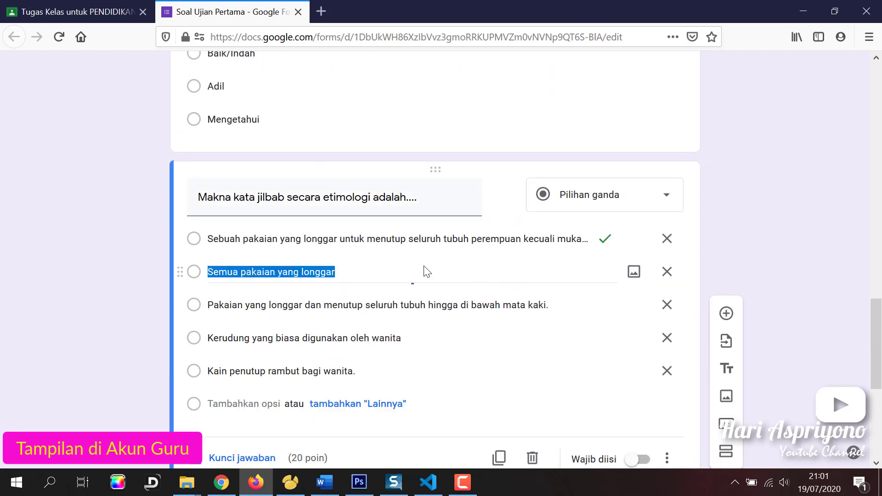
scroll(479, 252, up, 20)
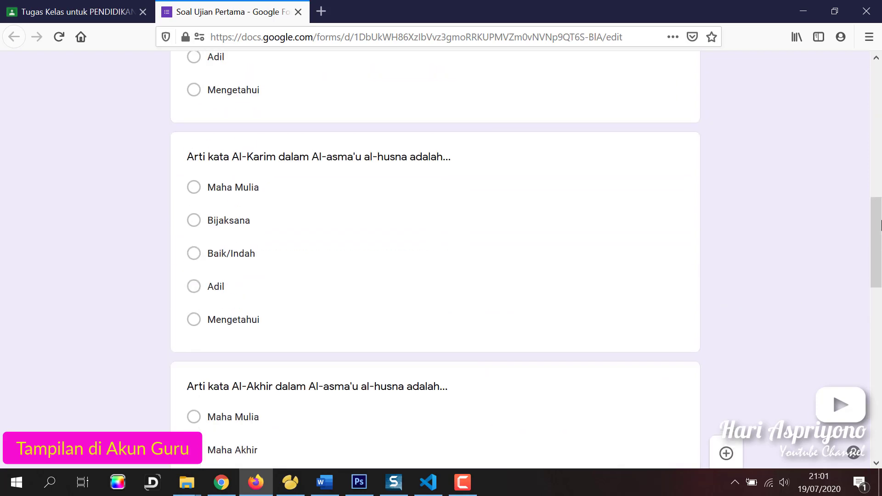
drag(880, 194, 877, 92)
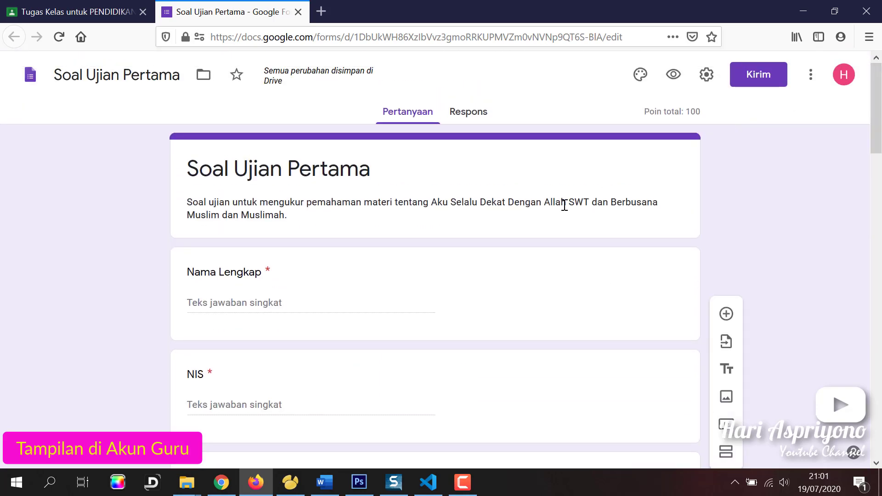
In the form settings, limit respondents to 1 response and shuffle the question order
click(706, 76)
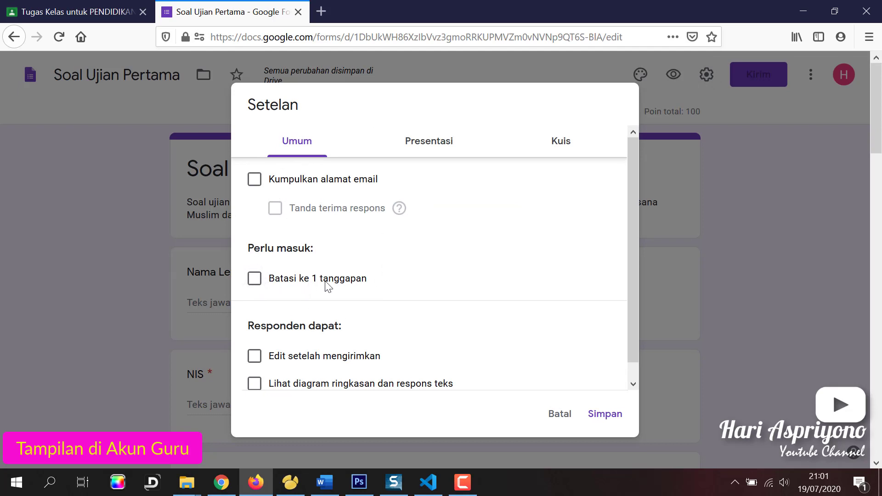
click(362, 277)
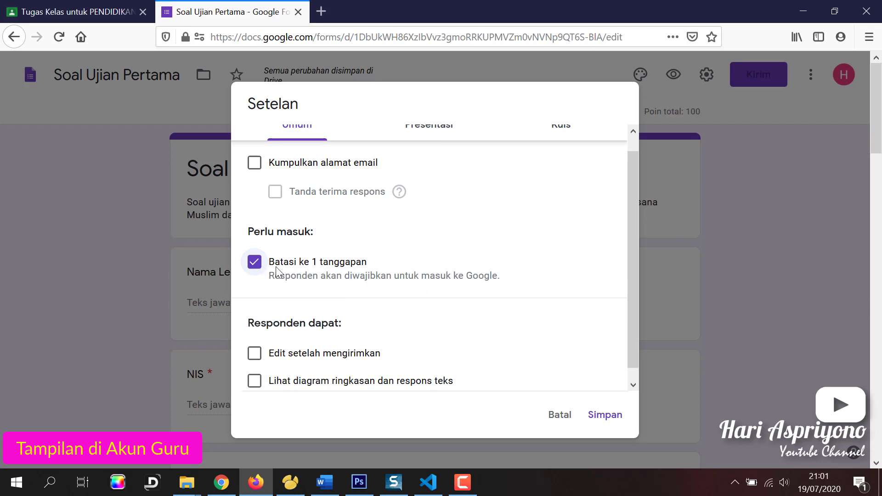
scroll(436, 271, up, 1)
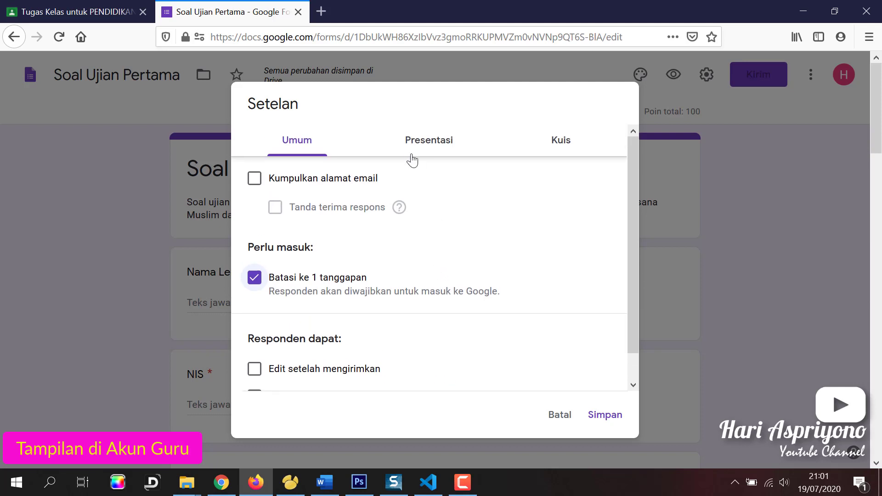
click(414, 138)
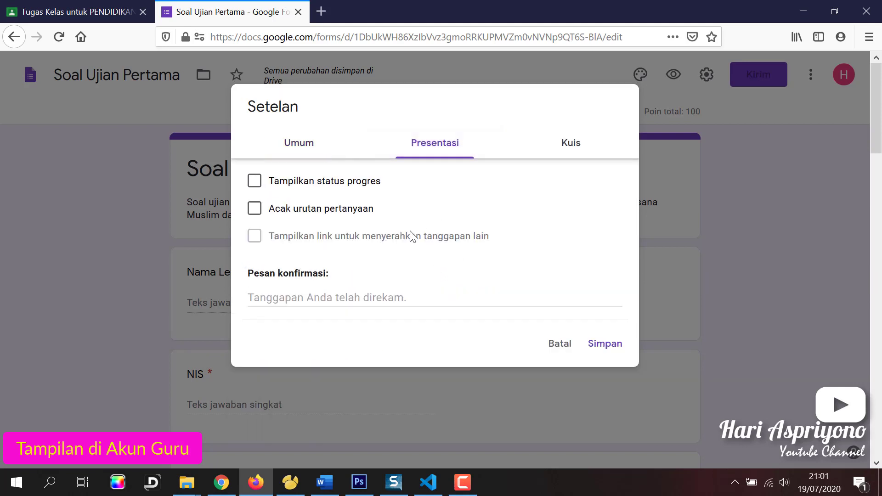
click(256, 211)
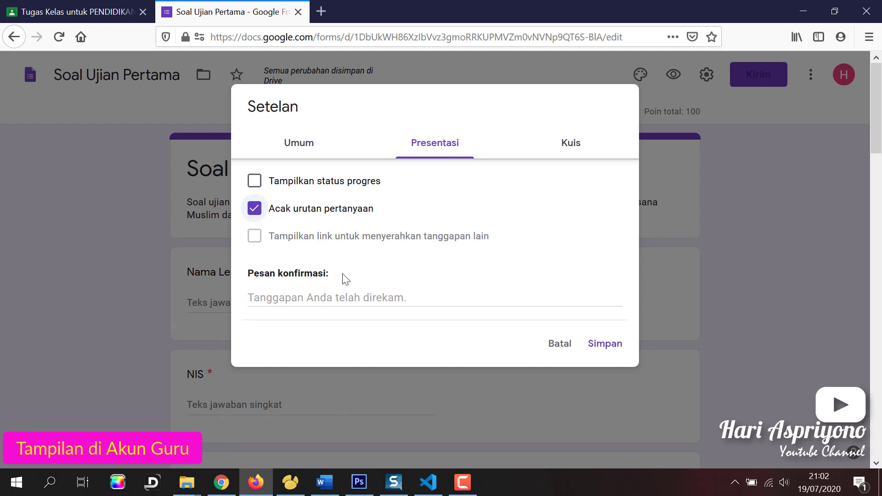
In the quiz settings, hide missed questions and correct answers from respondents, and save the form settings
click(570, 144)
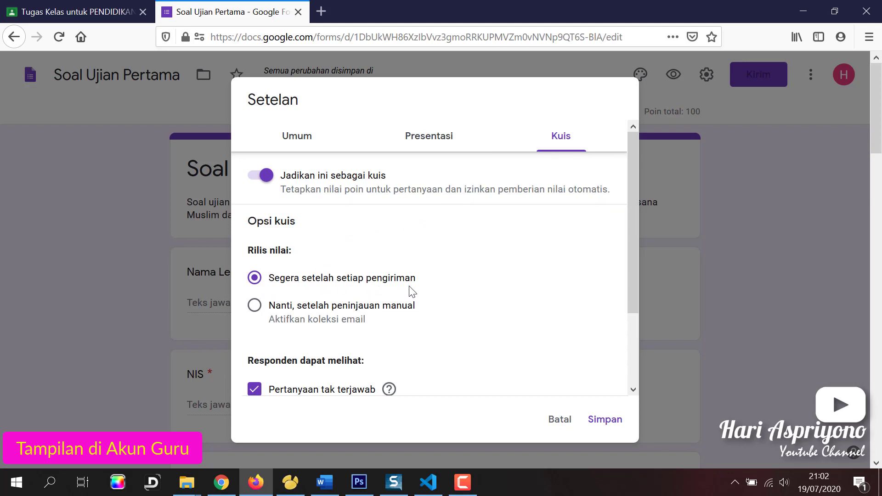
scroll(412, 292, down, 3)
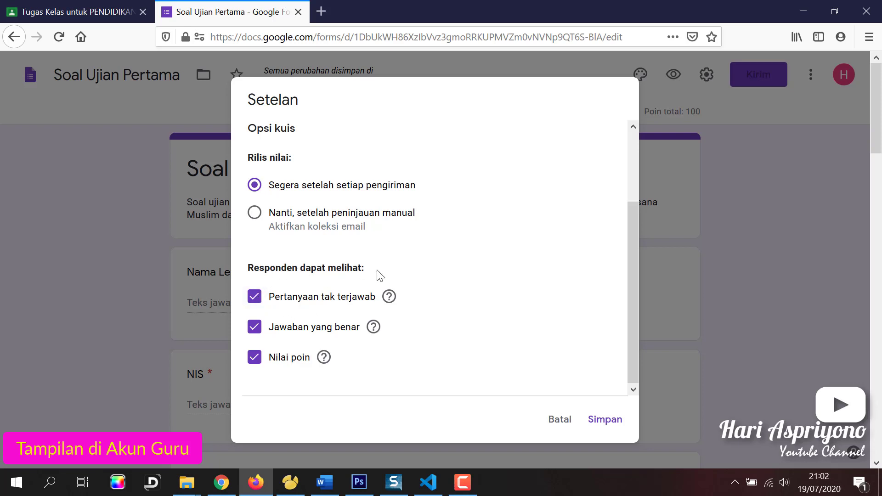
click(254, 296)
click(254, 329)
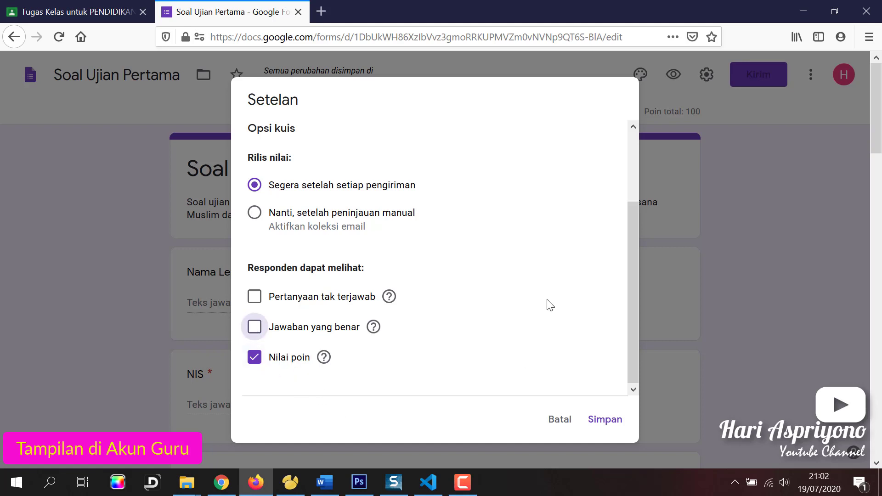
click(611, 423)
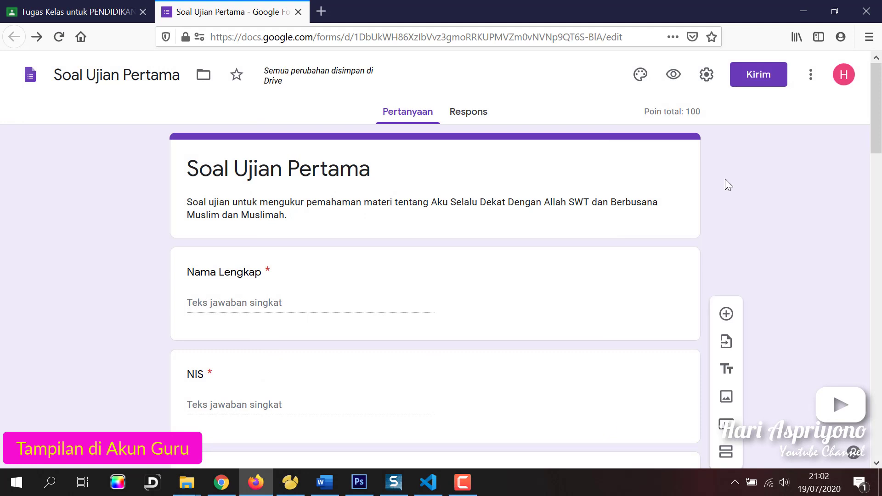
Check the form's responses page for whether it accepts responses, and return to the questions
click(464, 115)
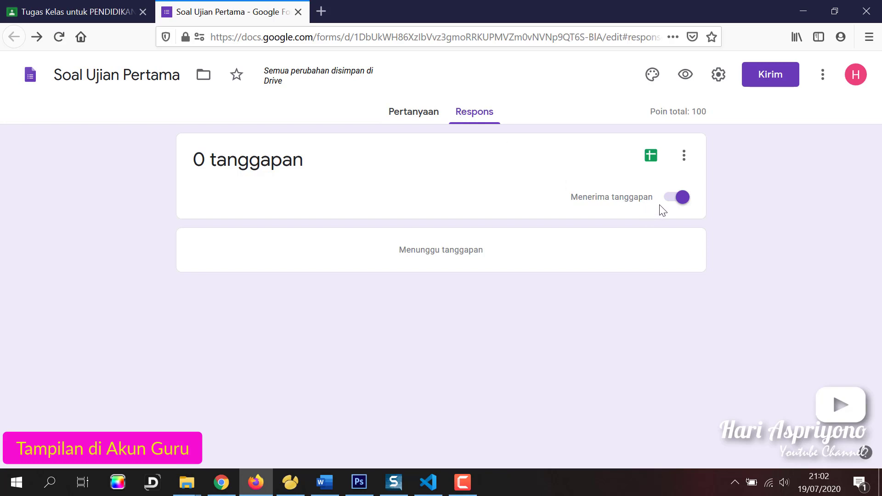
click(416, 111)
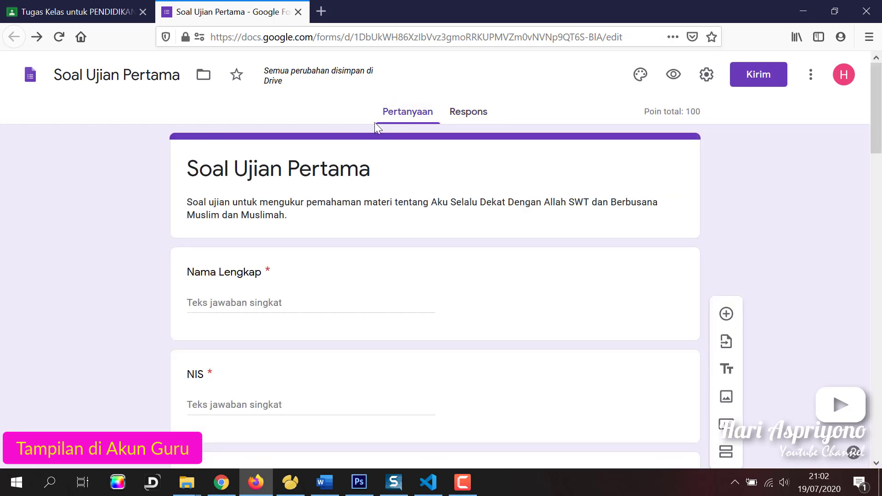
Switch to Google Classroom, assign "Ujian Pertama" to the class, and close the quiz form
click(36, 12)
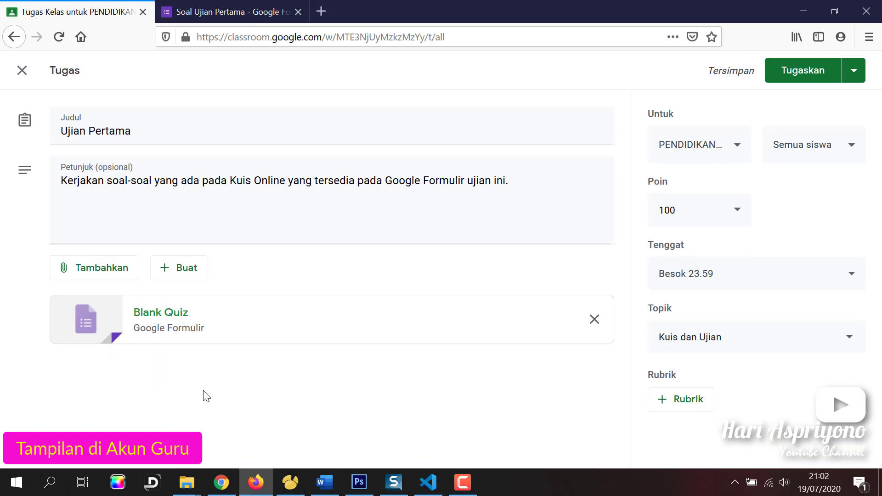
click(798, 72)
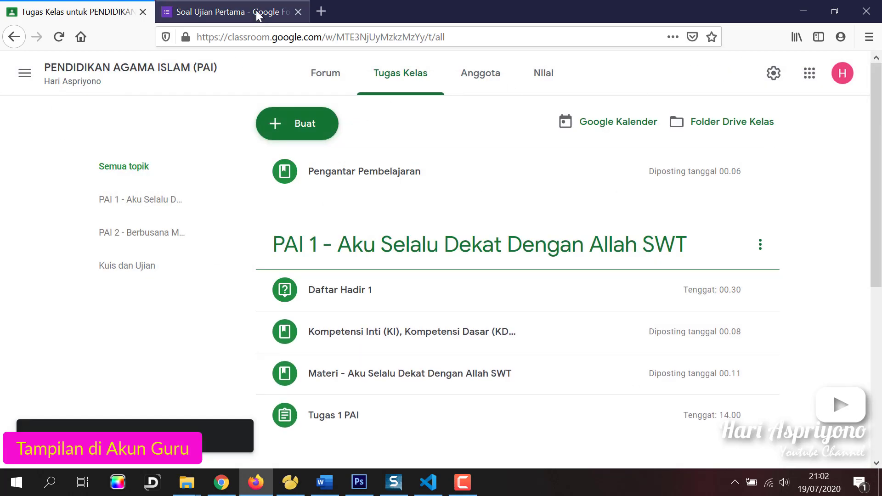
click(281, 12)
click(299, 12)
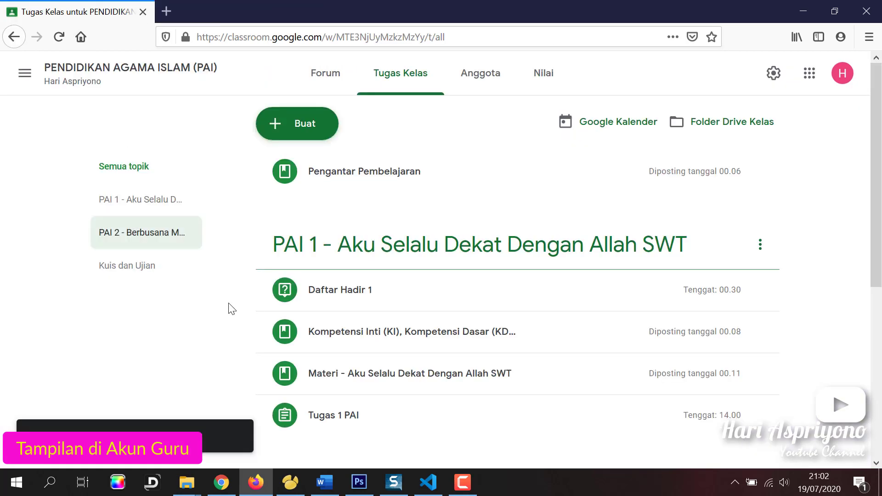
Expand "Ujian Pertama" under the Kuis dan Ujian topic and review its instructions, attached form, and submission status
scroll(386, 350, down, 6)
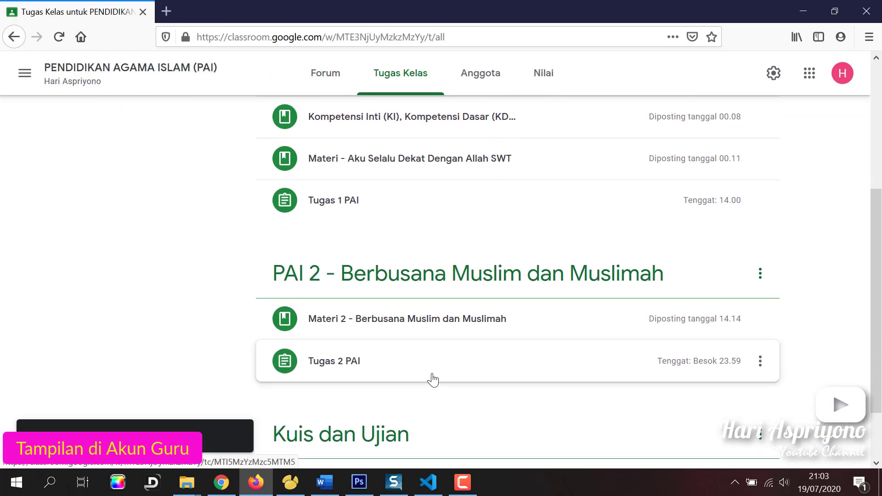
click(349, 405)
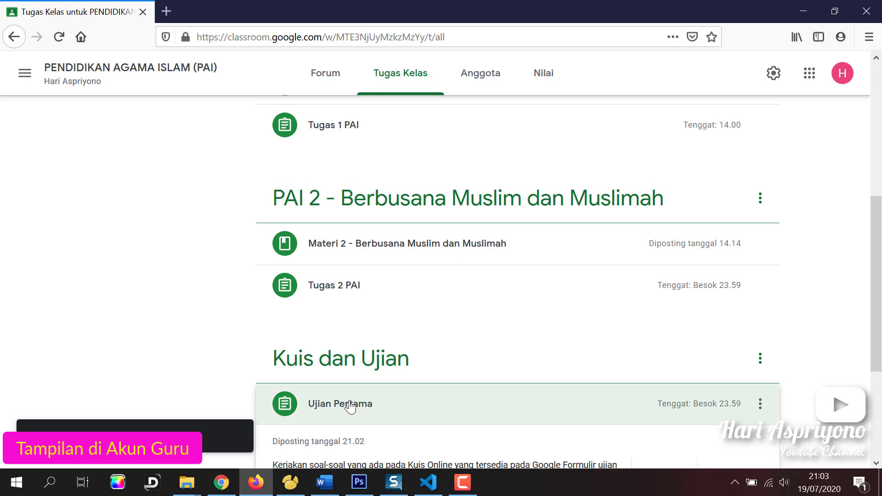
scroll(398, 388, down, 3)
scroll(397, 388, down, 2)
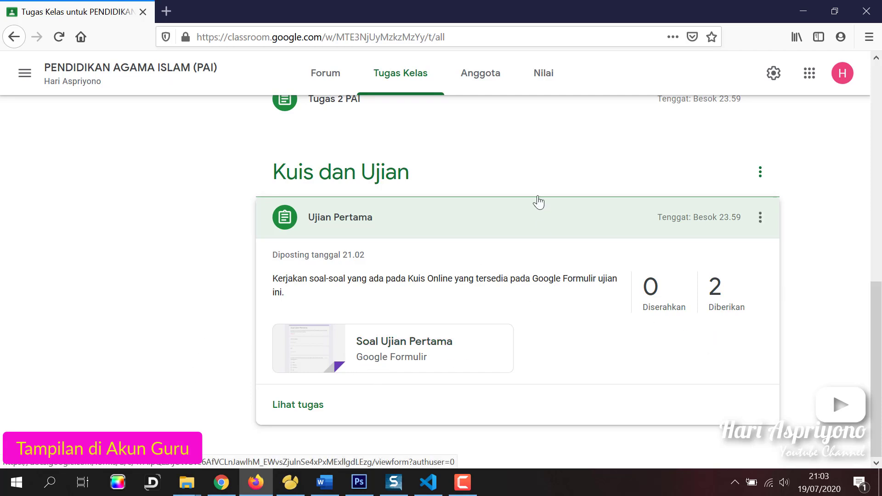
scroll(508, 263, up, 2)
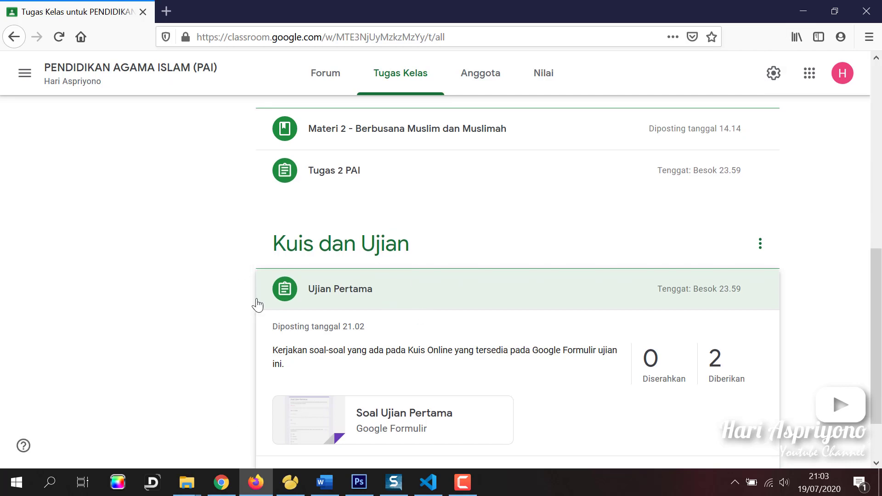
Switch to Chrome and change the Google Classroom session to the student account
click(222, 488)
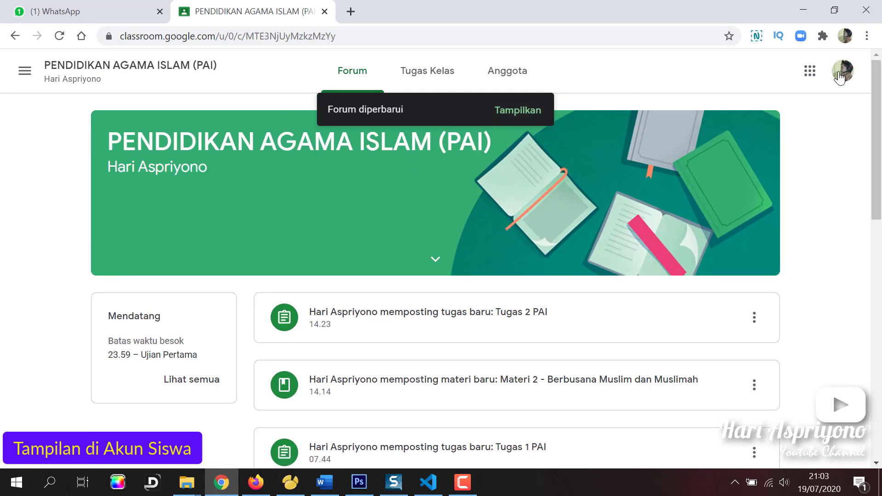
click(843, 70)
scroll(717, 289, down, 2)
scroll(717, 289, down, 8)
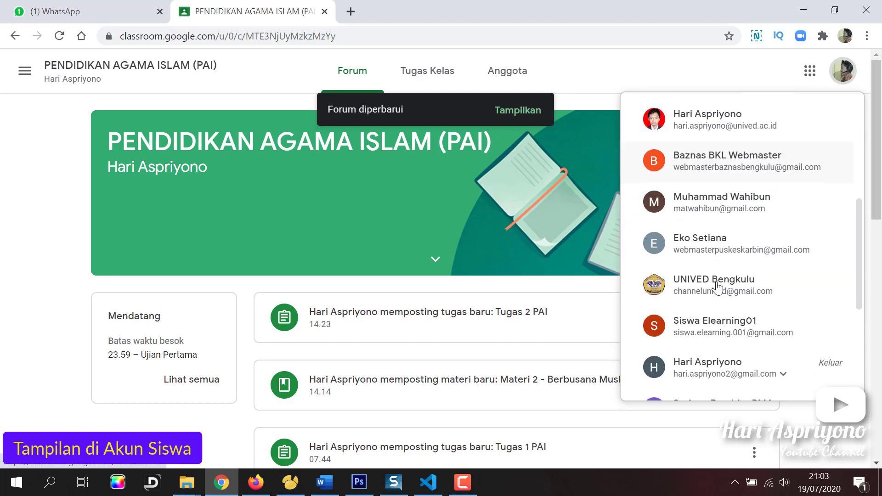
scroll(731, 227, up, 2)
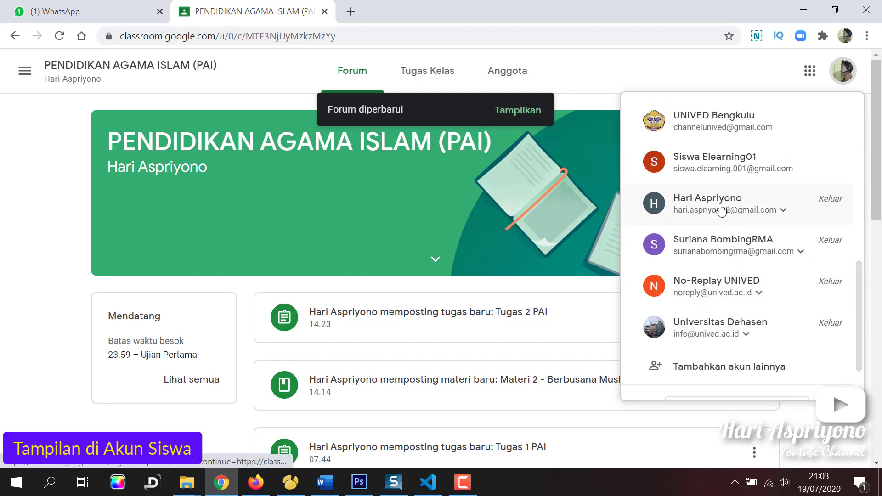
scroll(725, 214, up, 3)
click(713, 299)
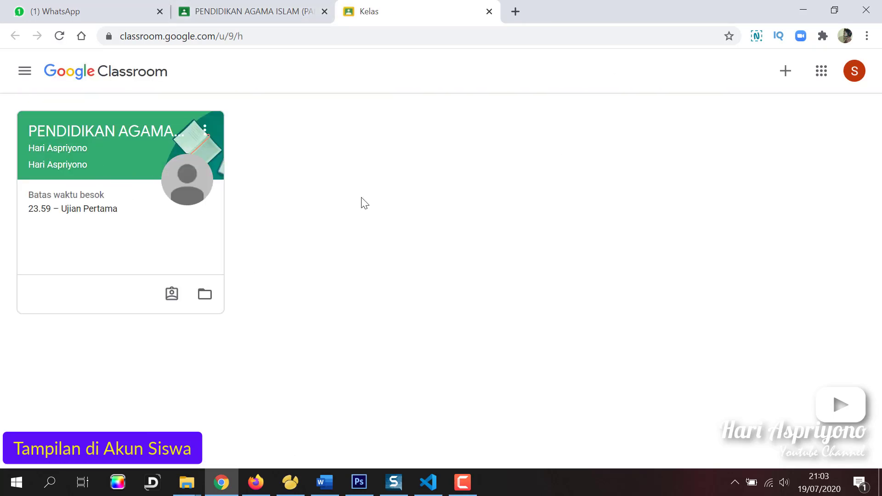
Open the "Ujian Pertama" assignment in the PENDIDIKAN AGAMA ISLAM (PAI) class and launch its attached "Soal Ujian Pertama" form
click(80, 140)
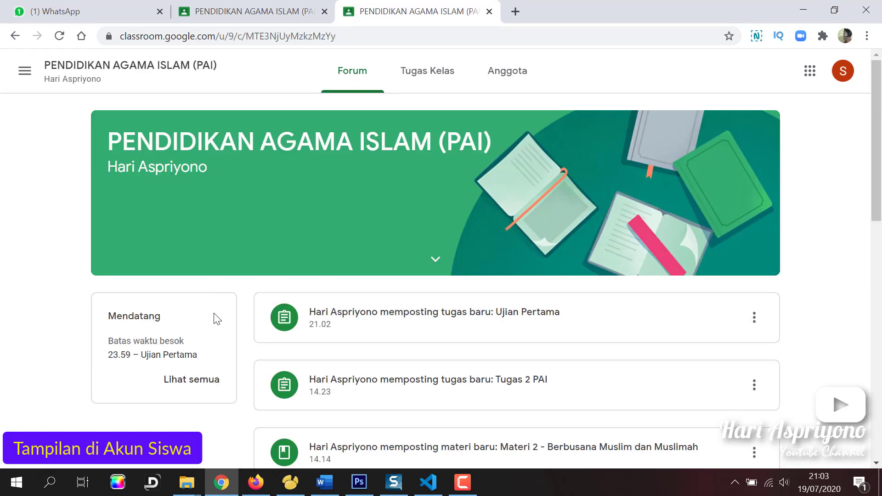
scroll(184, 303, down, 1)
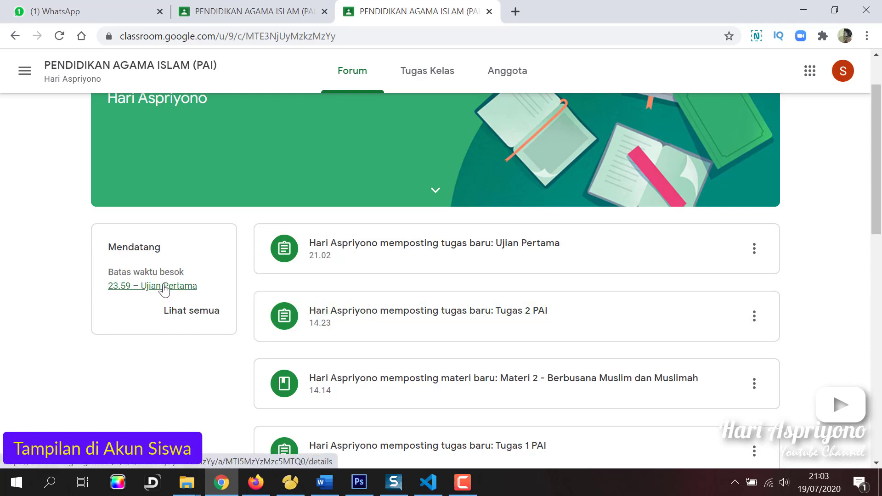
click(165, 286)
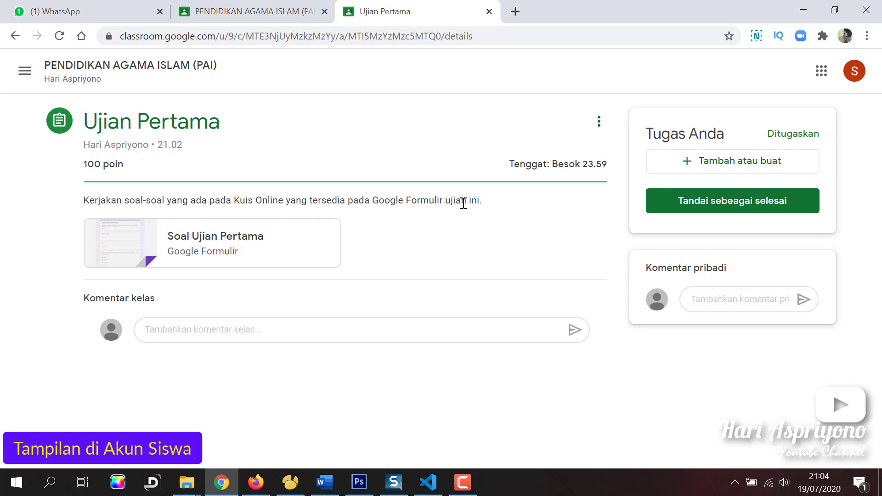
click(189, 241)
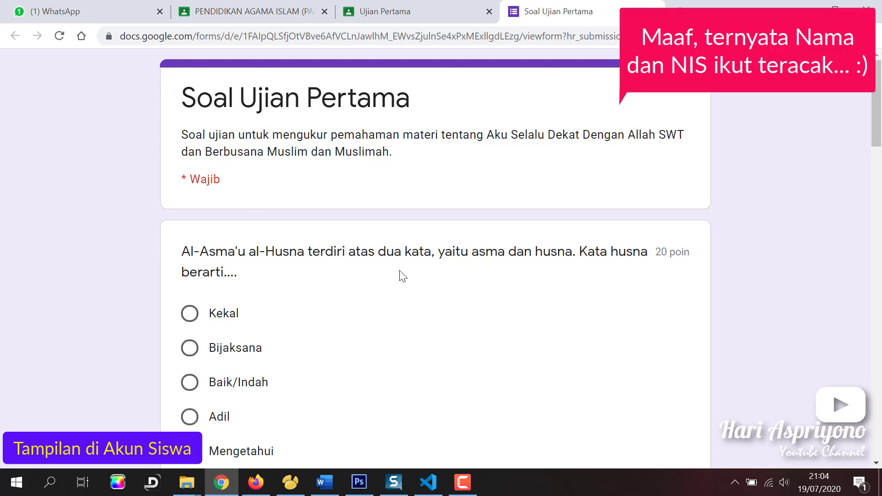
Examine the question order in the student's view of the quiz, including where the Nama Lengkap and NIS fields sit
scroll(401, 274, down, 3)
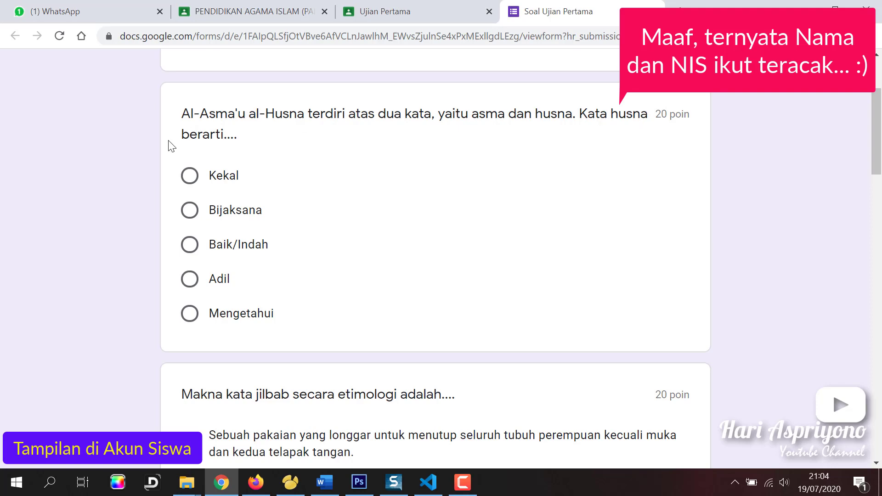
scroll(319, 259, down, 20)
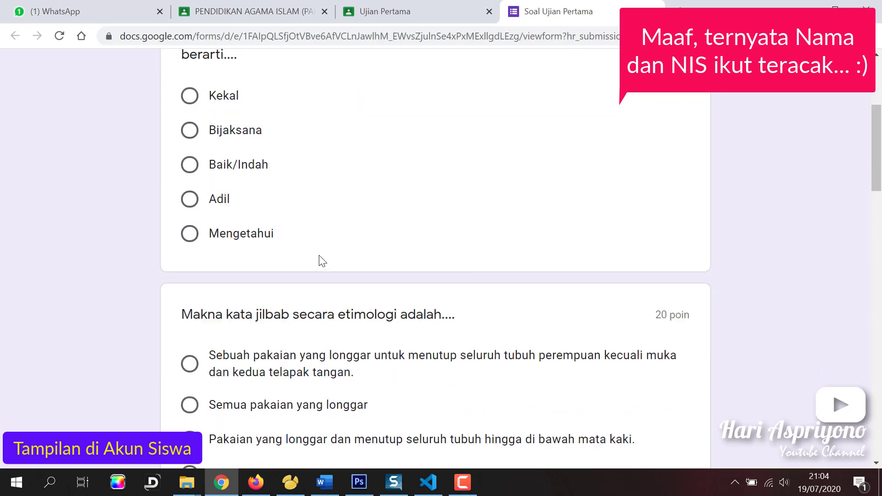
scroll(322, 256, up, 5)
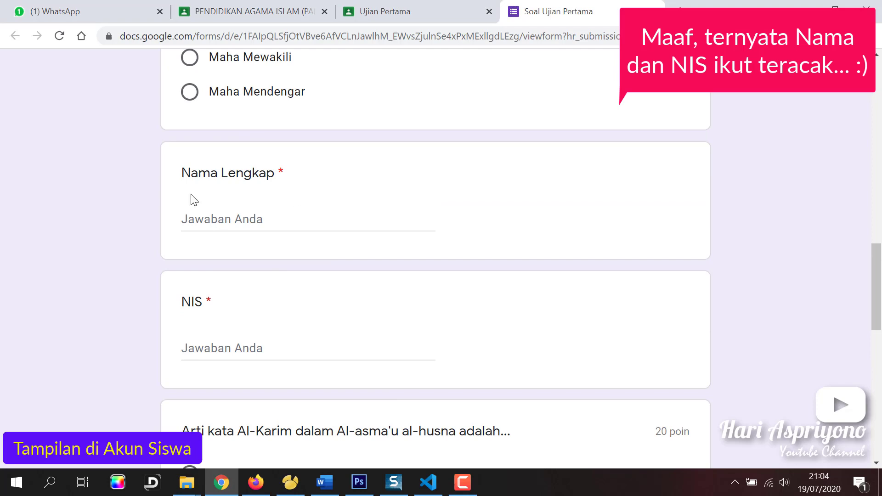
scroll(340, 262, up, 1)
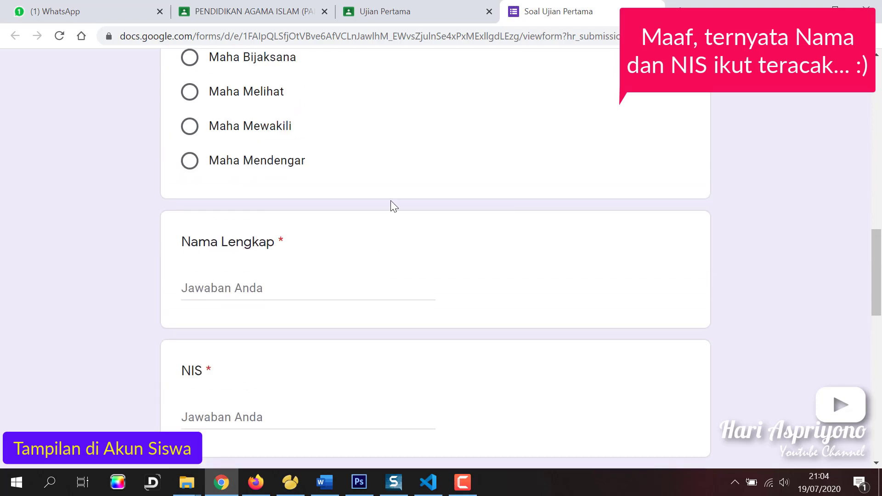
scroll(391, 200, up, 3)
scroll(451, 270, up, 6)
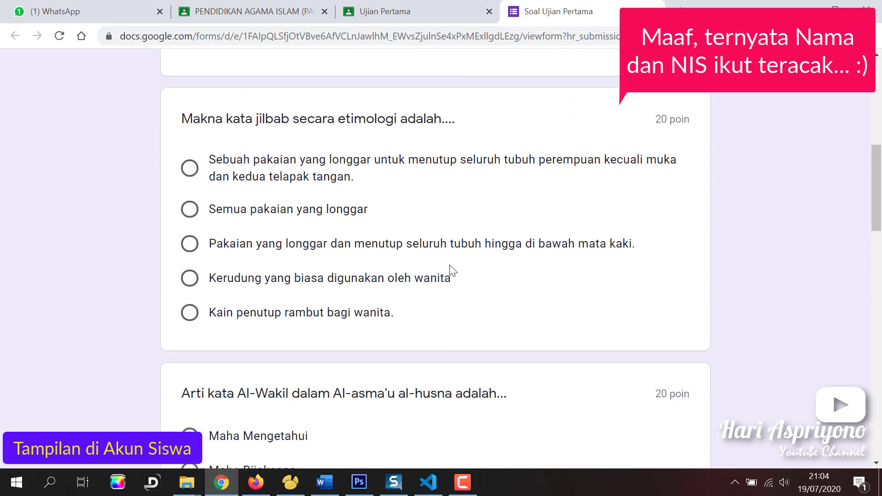
scroll(450, 270, down, 13)
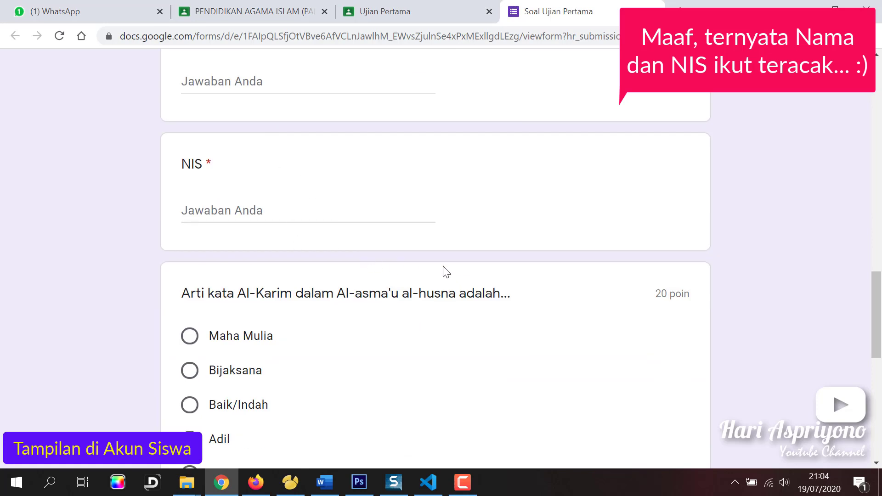
scroll(446, 271, down, 1)
scroll(450, 282, up, 8)
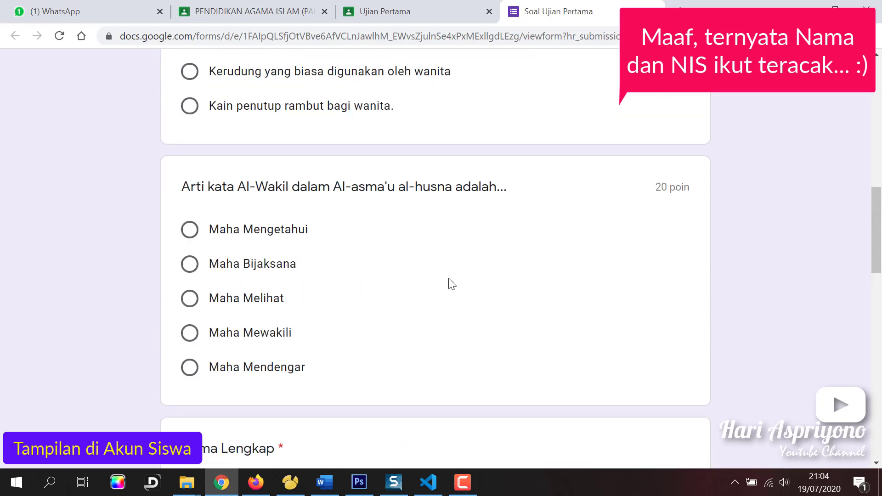
scroll(451, 283, up, 12)
scroll(448, 282, down, 3)
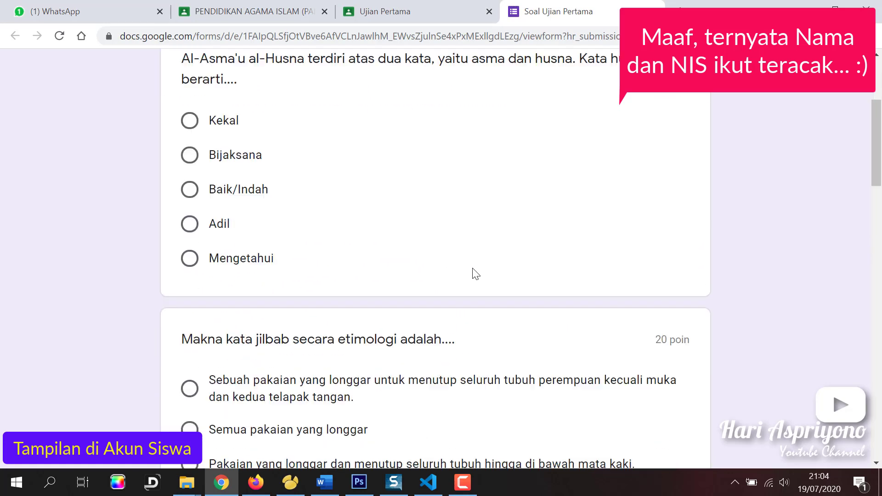
scroll(451, 271, up, 4)
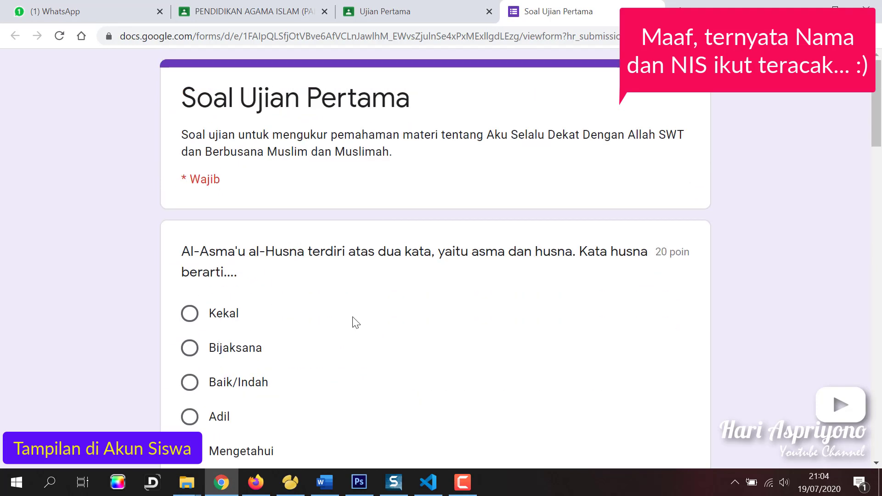
Answer the husna question with "Baik/Indah", the jilbab question with its first option, and the Al-Wakil question with "Maha Mewakili"
scroll(275, 275, down, 2)
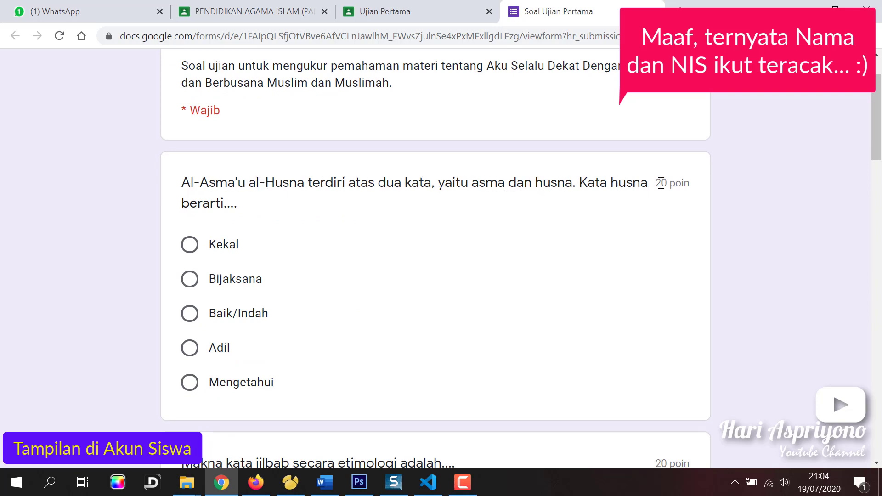
click(188, 314)
scroll(357, 285, down, 5)
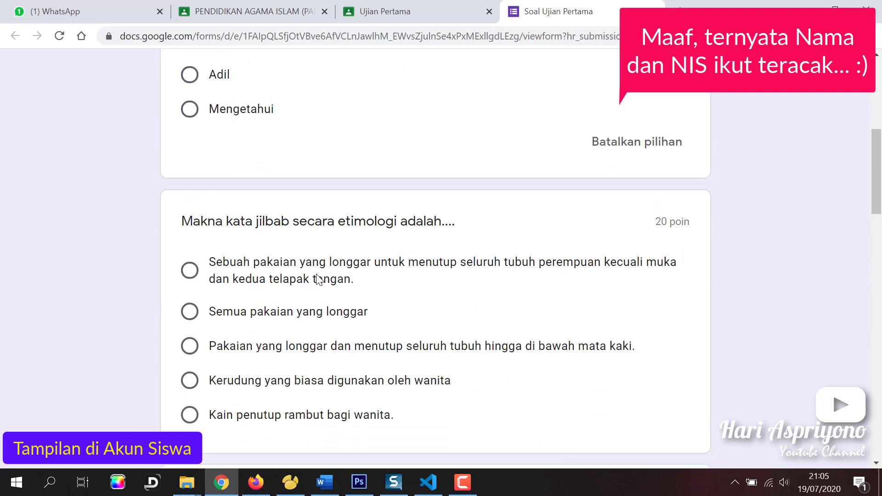
click(190, 267)
scroll(420, 293, down, 4)
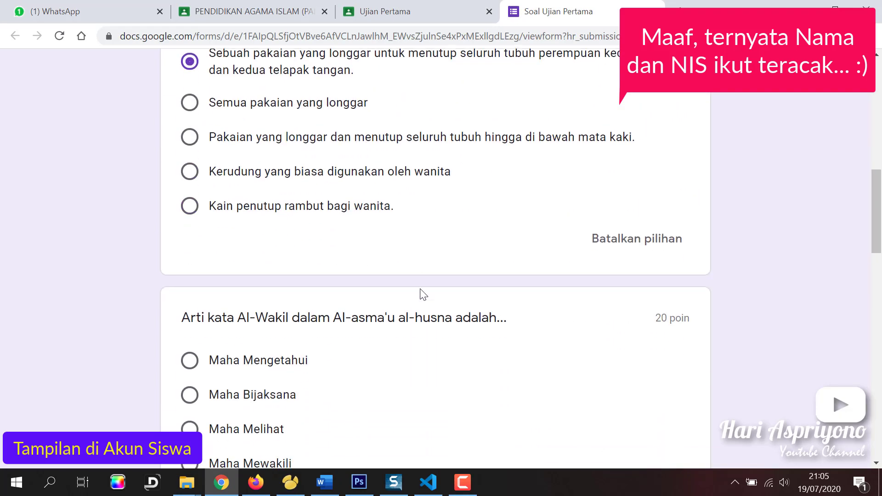
scroll(347, 267, down, 3)
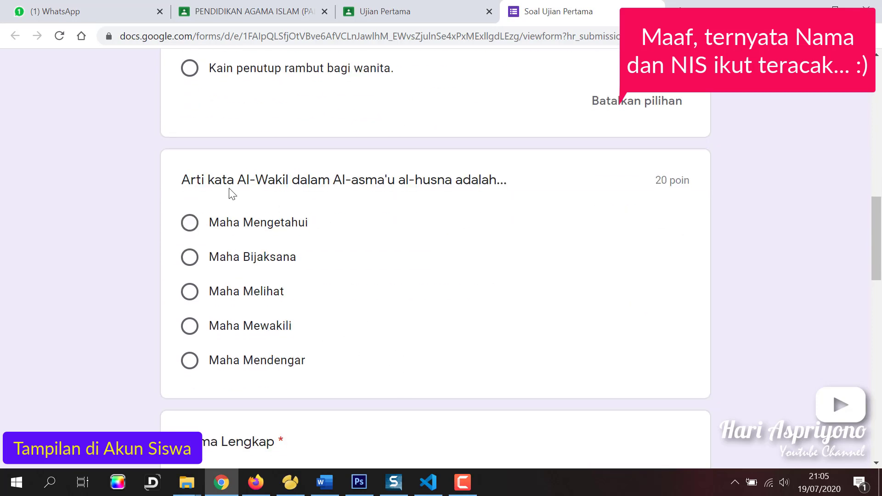
click(189, 327)
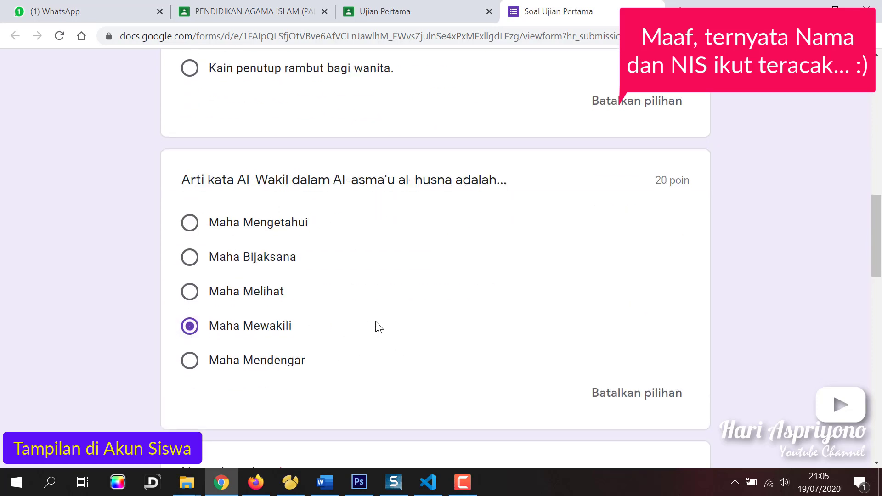
Fill in the student's full name under Nama Lengkap and the student number under NIS
scroll(464, 312, down, 4)
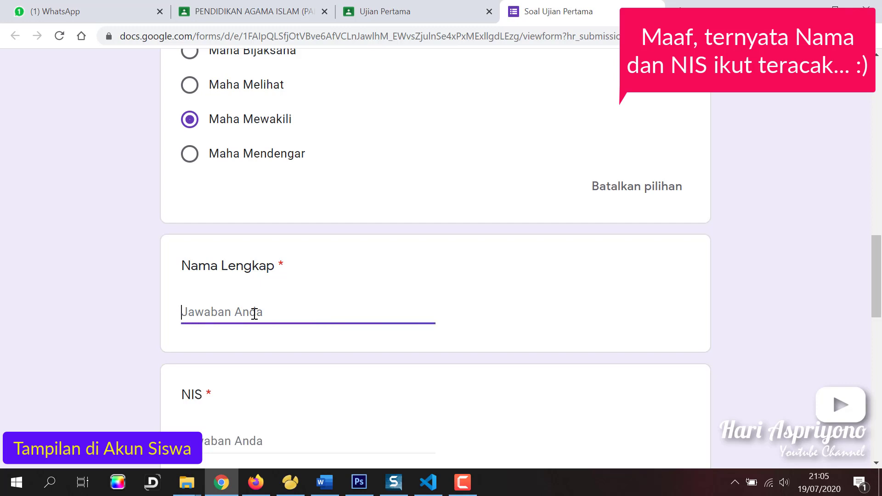
text(Siswa Elearning)
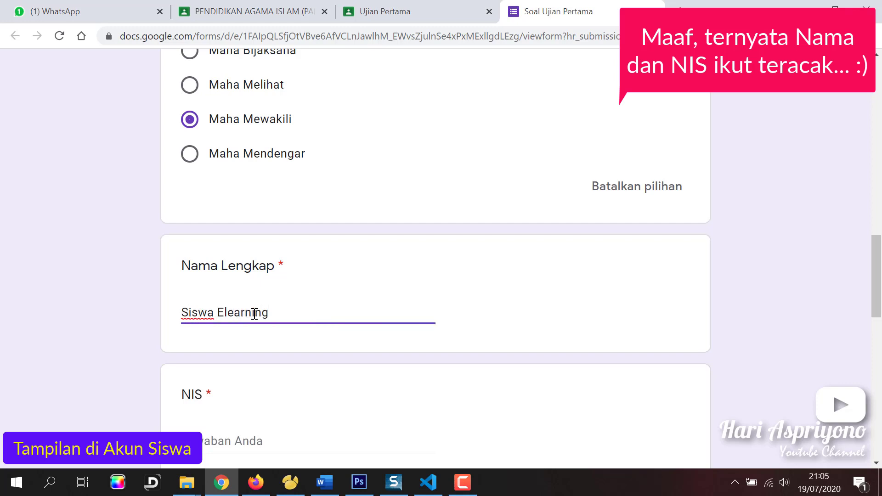
scroll(244, 394, down, 1)
click(229, 370)
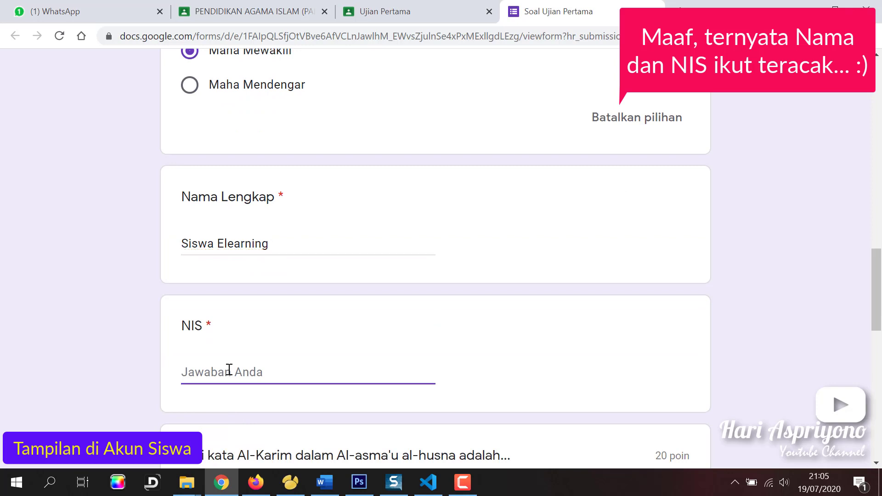
text(200023)
Answer the question on the meaning of Al-Karim with "Adil"
scroll(229, 370, down, 1)
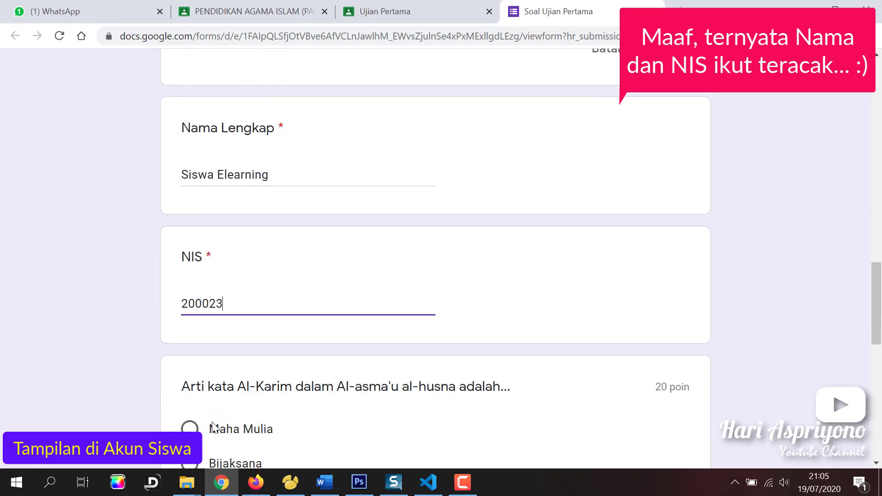
scroll(212, 427, down, 1)
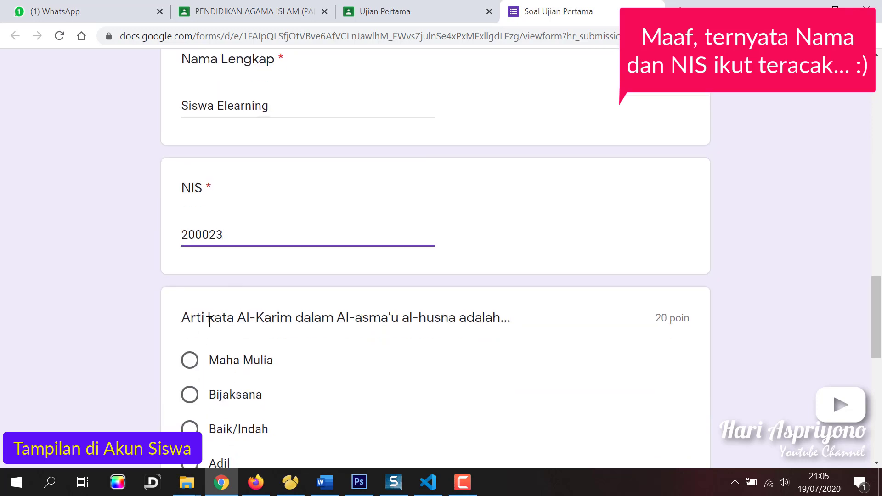
scroll(507, 248, down, 2)
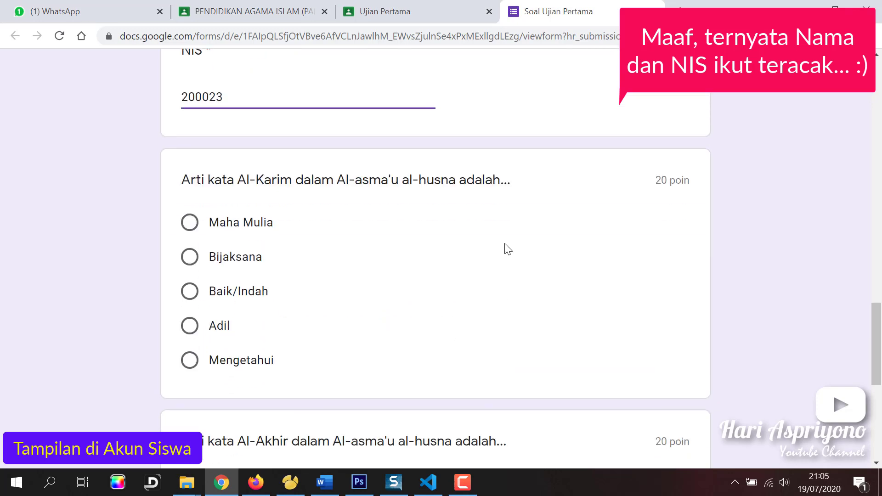
click(199, 328)
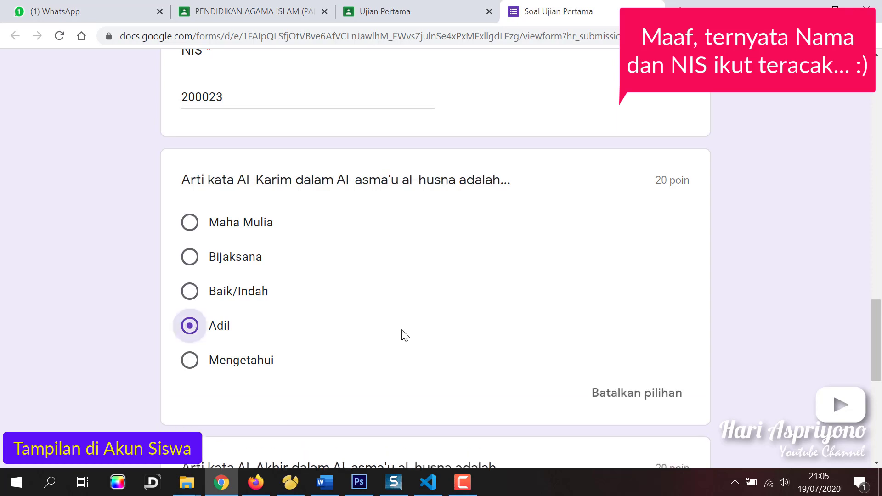
Answer the question on the meaning of Al-Akhir with "Maha Akhir" and submit the quiz
scroll(413, 336, down, 3)
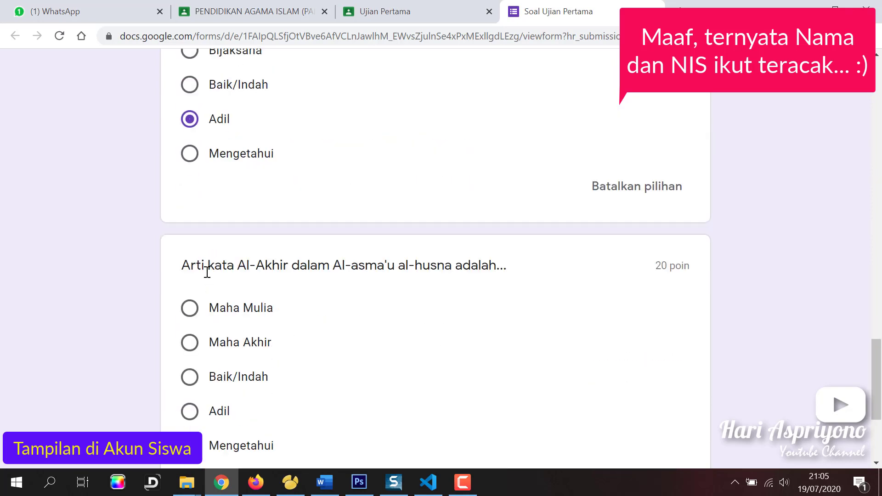
scroll(395, 389, down, 3)
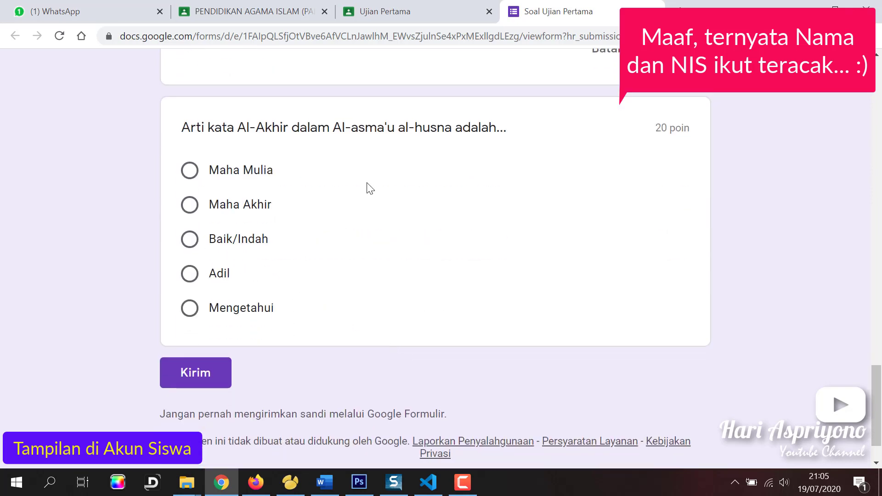
click(189, 209)
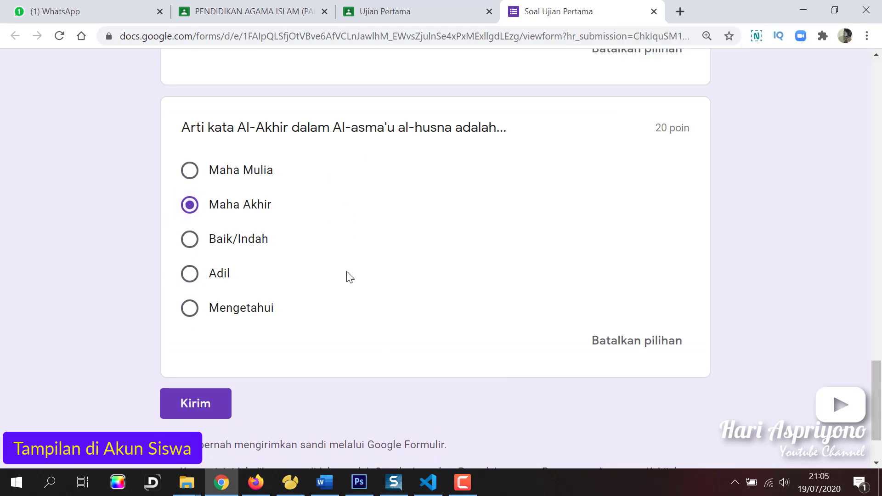
click(195, 410)
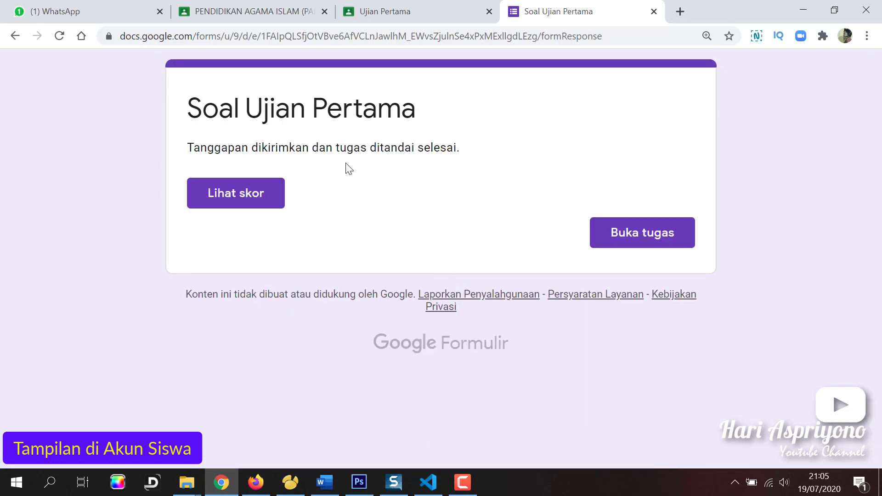
View the student's score for the submitted quiz and close the score page
click(231, 198)
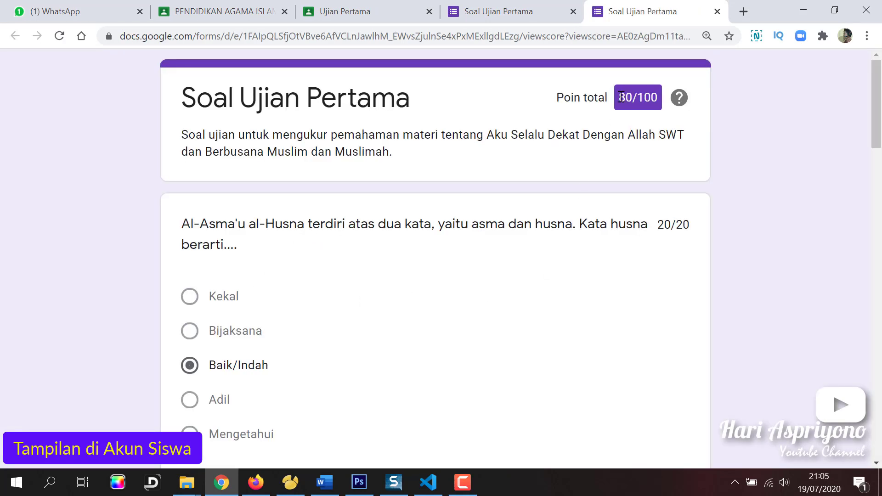
click(717, 12)
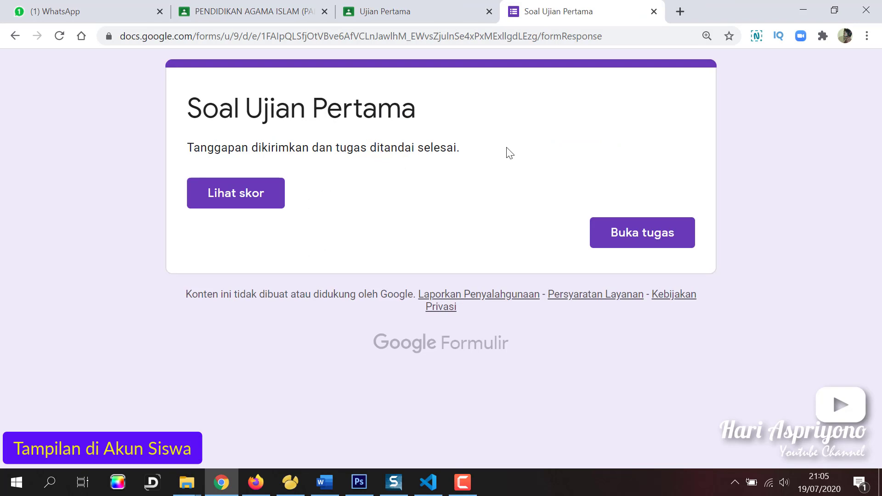
Open the Ujian Pertama assignment from the form's confirmation page, mark it as done, and close that assignment page
click(652, 238)
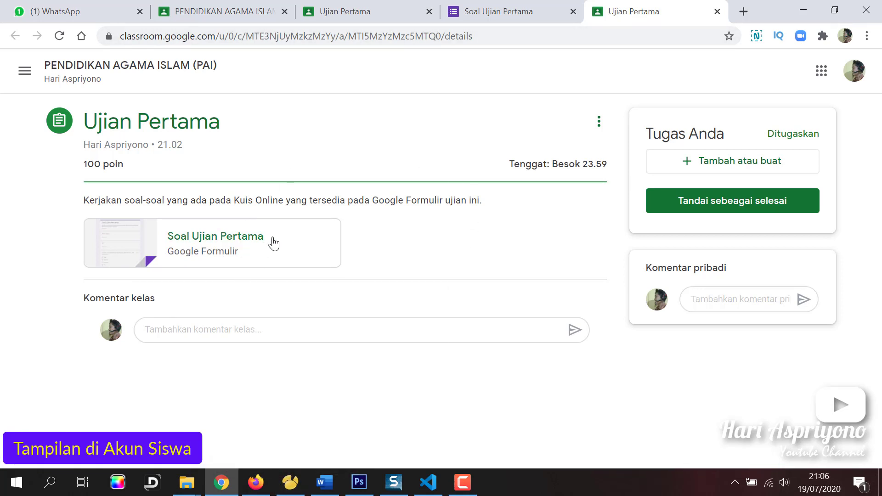
click(730, 205)
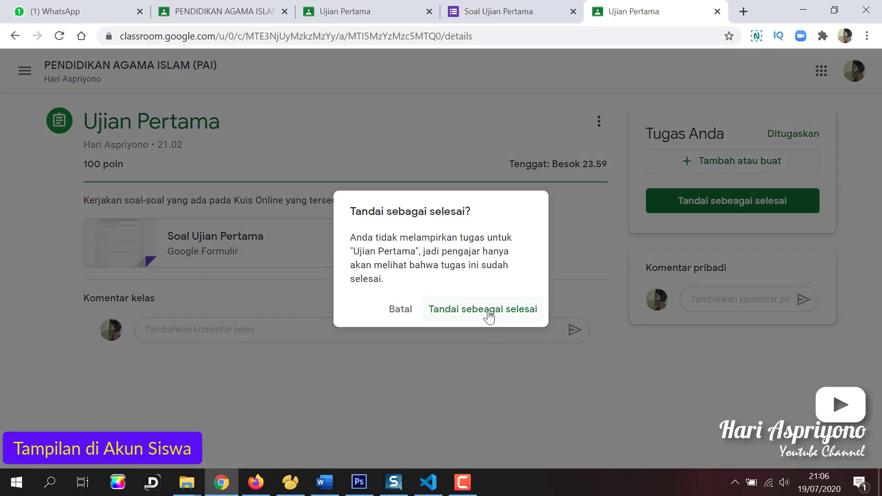
click(486, 314)
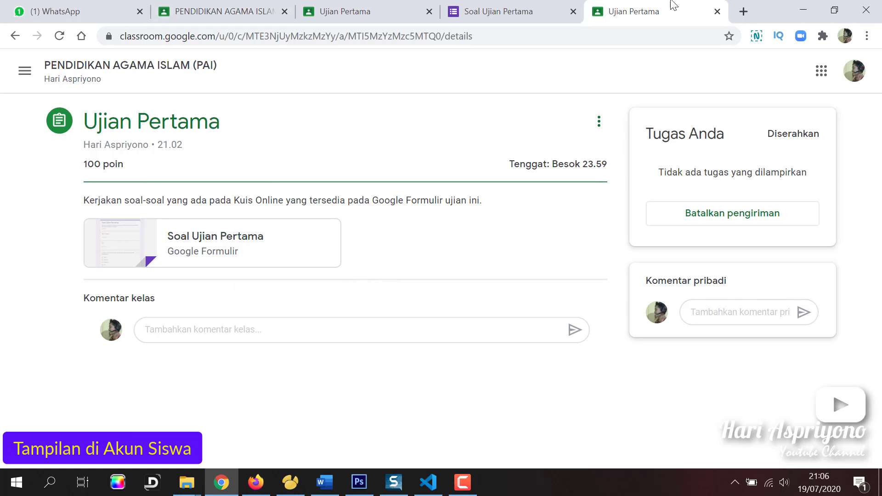
click(717, 11)
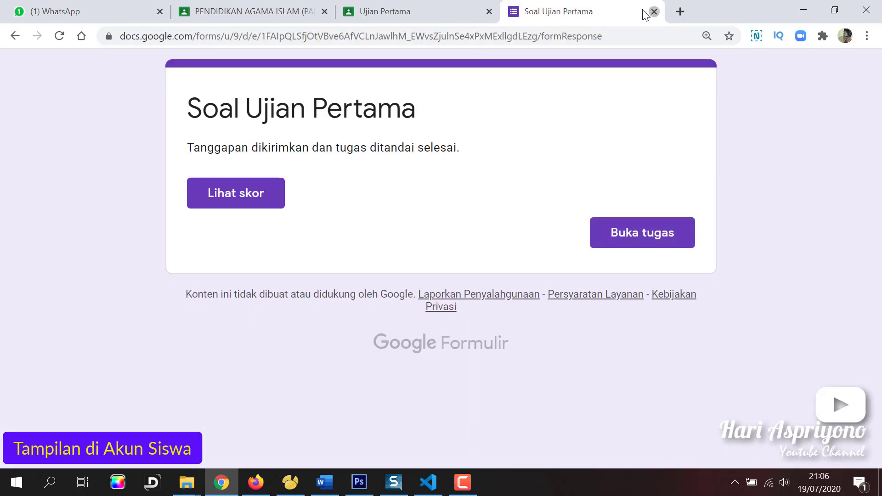
Close the quiz form and check the upcoming tasks and posts in the student's PENDIDIKAN AGAMA ISLAM (PAI) class stream
click(653, 11)
click(60, 67)
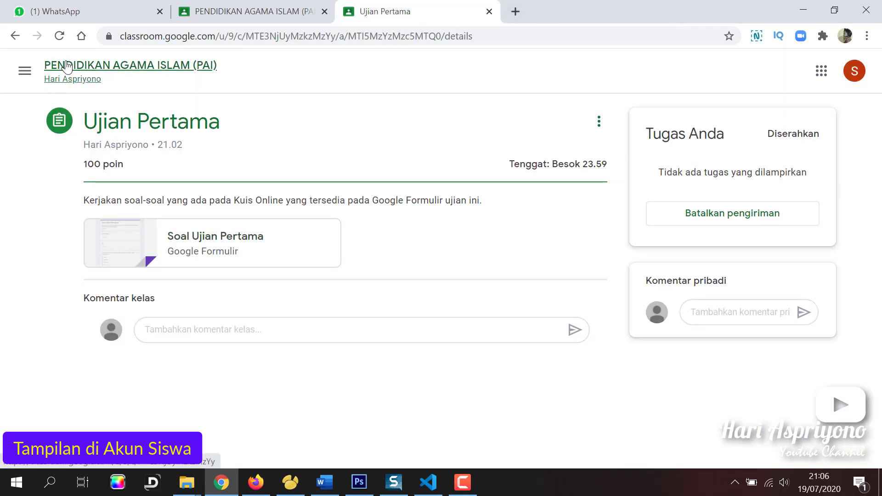
scroll(186, 188, down, 2)
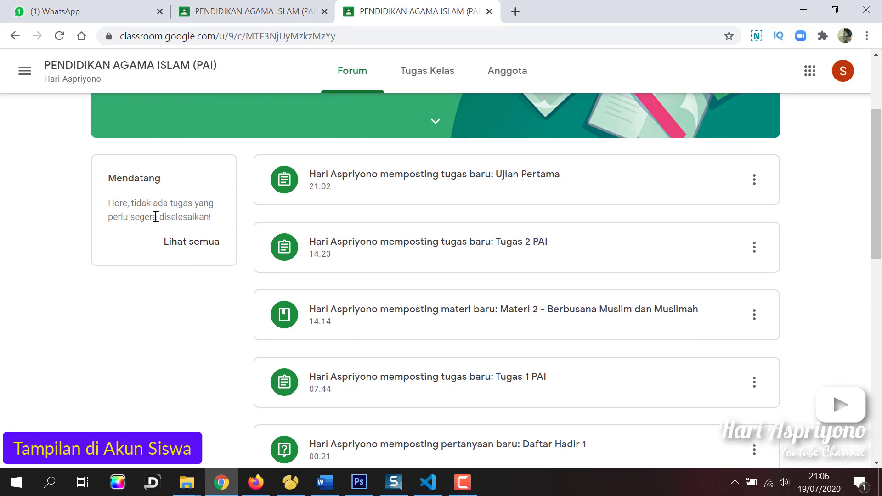
scroll(491, 216, up, 2)
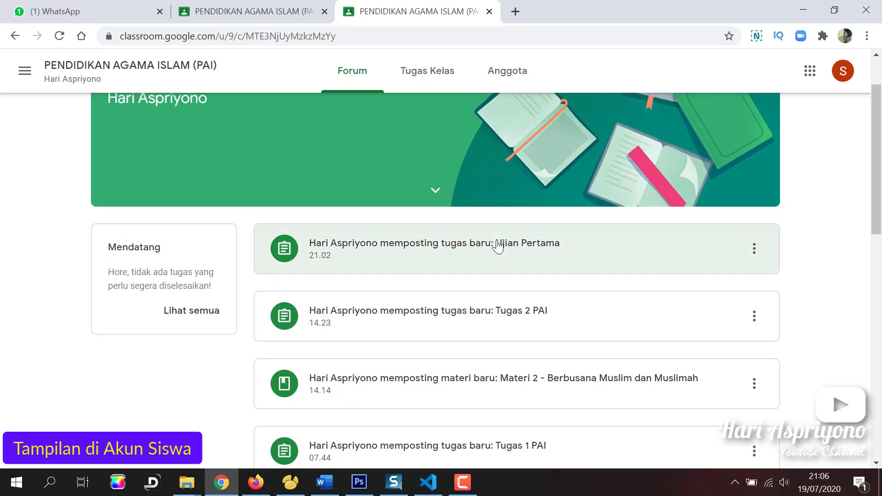
Expand Ujian Pertama under the Kuis dan Ujian topic in the student's classwork and check its submission status
click(442, 81)
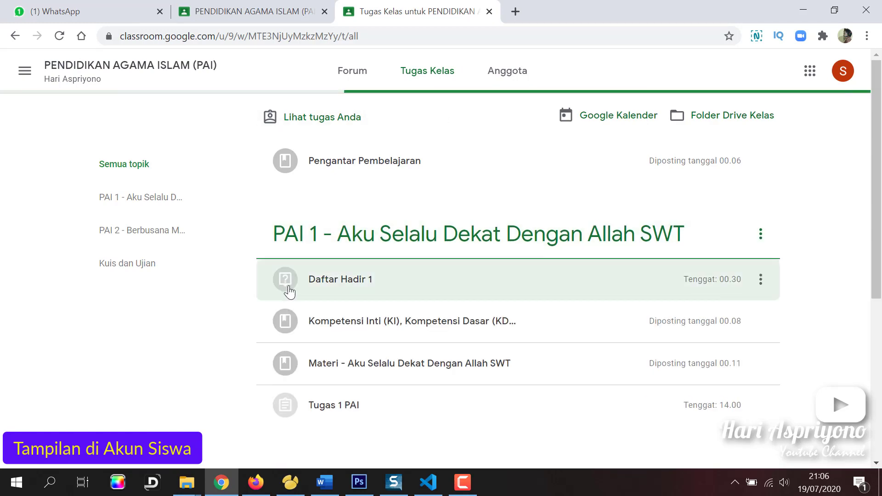
scroll(413, 301, down, 4)
scroll(423, 304, down, 1)
click(346, 409)
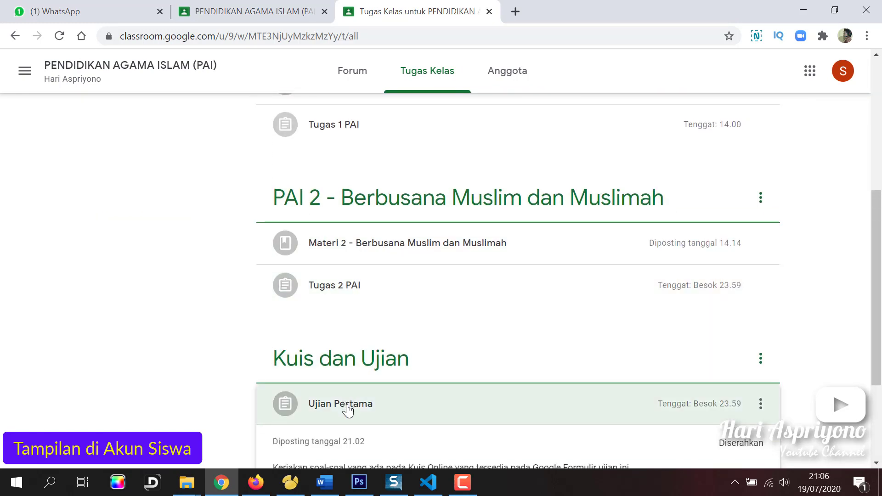
scroll(452, 336, down, 1)
scroll(451, 336, down, 3)
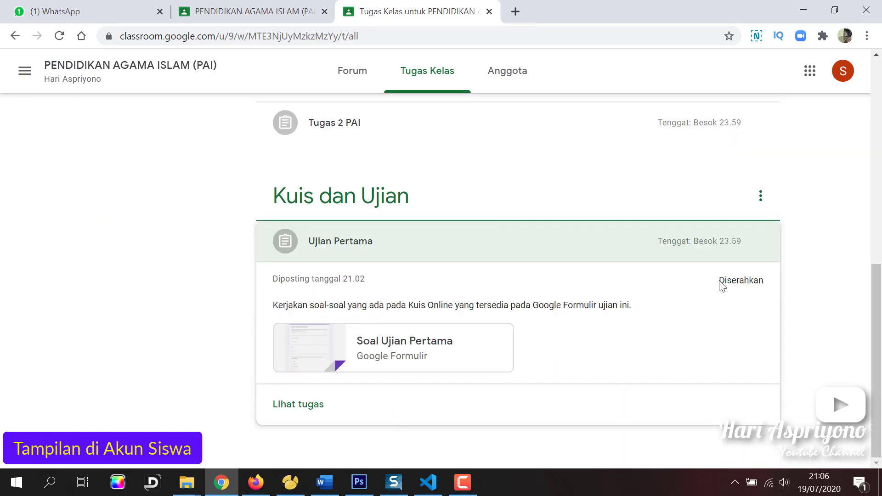
Switch to the teacher account in Firefox and open the Ujian Pertama student submissions from the class stream
click(806, 8)
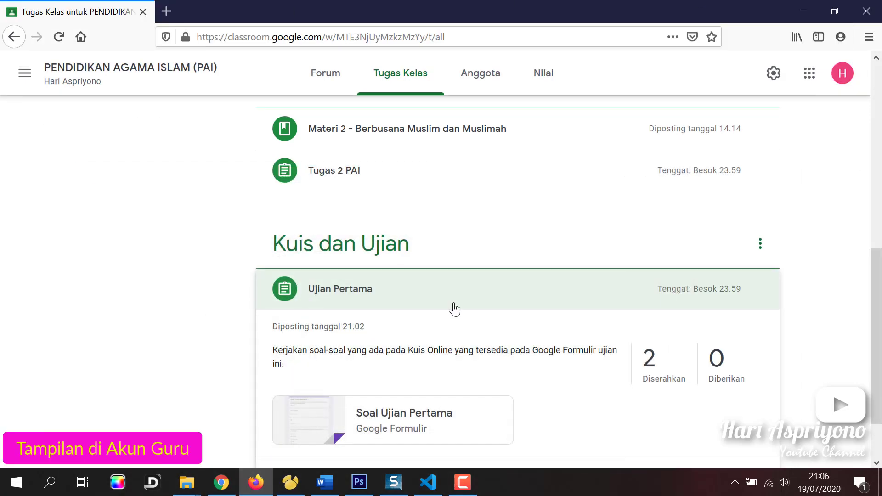
scroll(384, 264, up, 3)
click(146, 81)
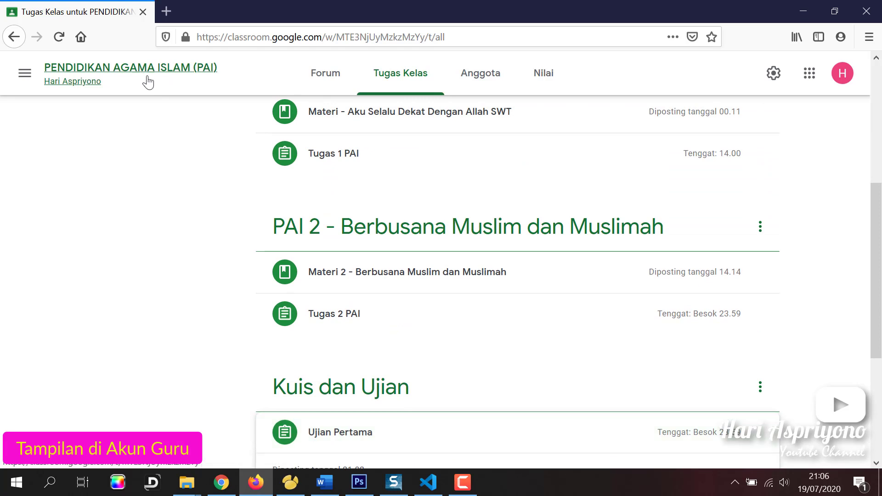
scroll(294, 352, down, 5)
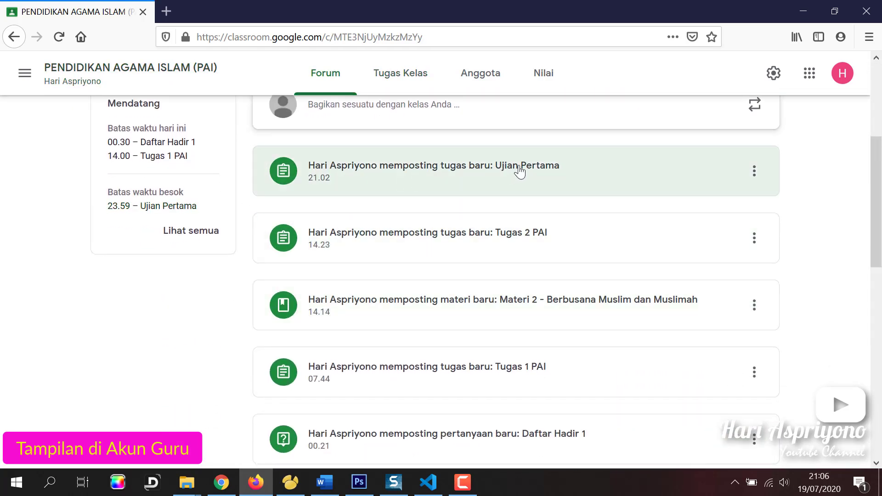
click(516, 170)
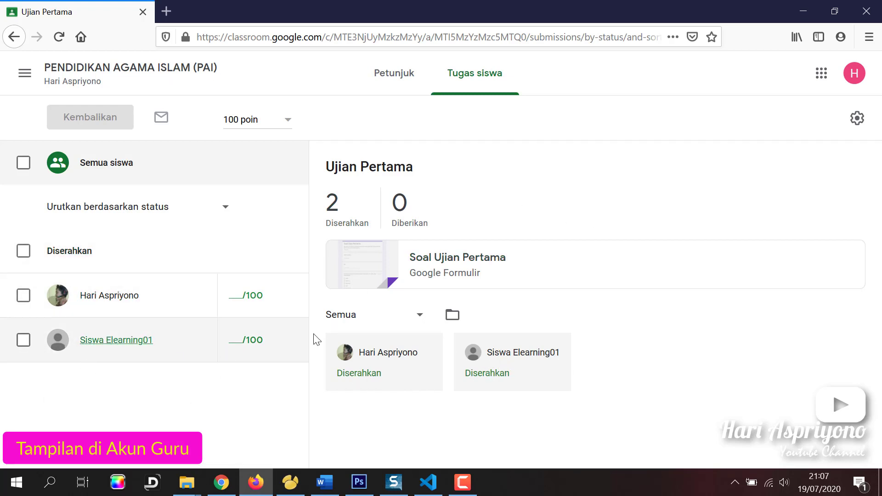
Open the attached Soal Ujian Pertama form and examine its response summary and score distribution
click(374, 265)
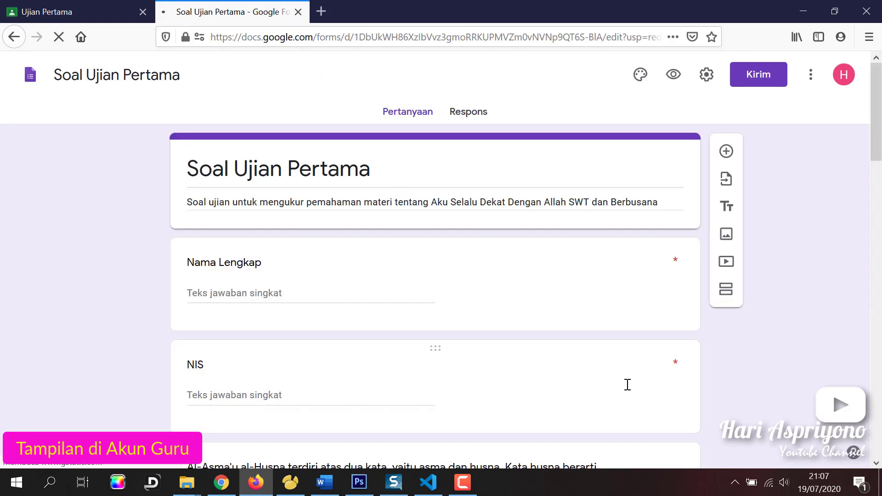
click(468, 118)
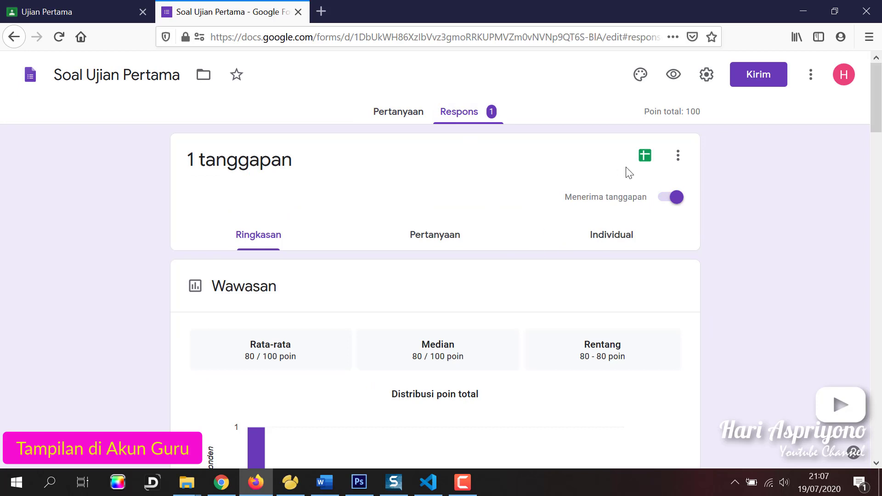
scroll(432, 276, down, 3)
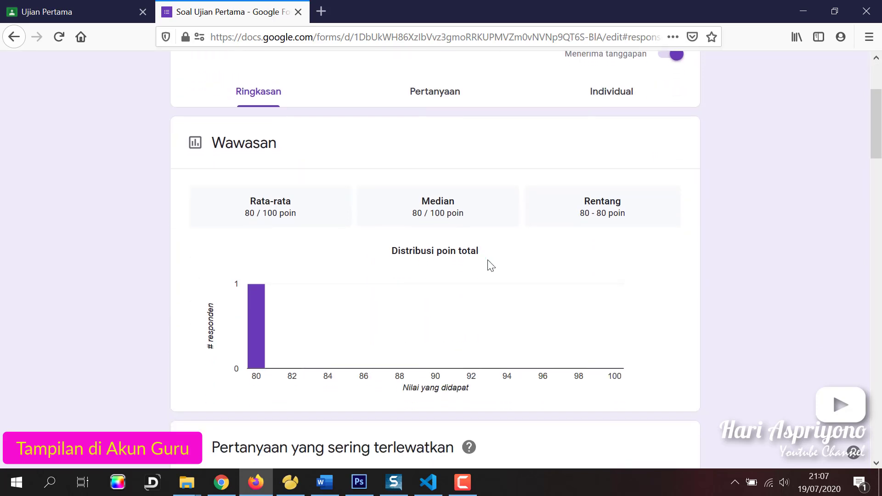
Create a new spreadsheet named "Soal Ujian Pertama (Respons)" for the form's responses
scroll(487, 267, up, 3)
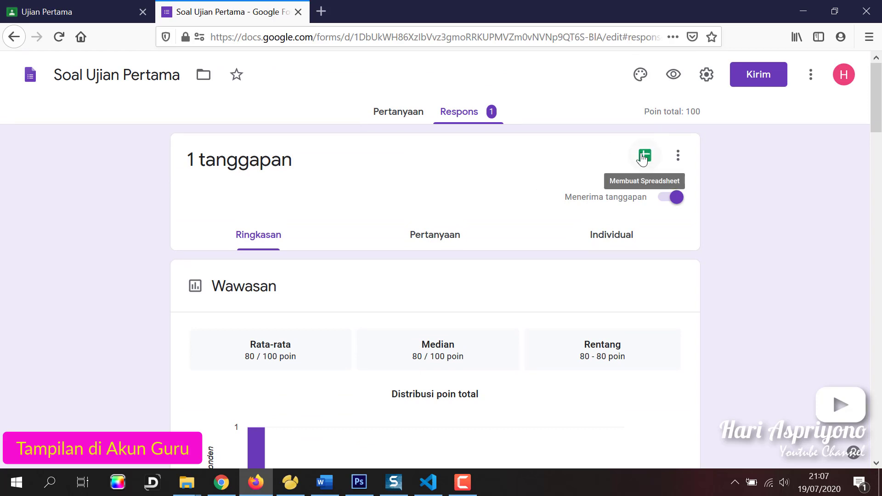
click(643, 158)
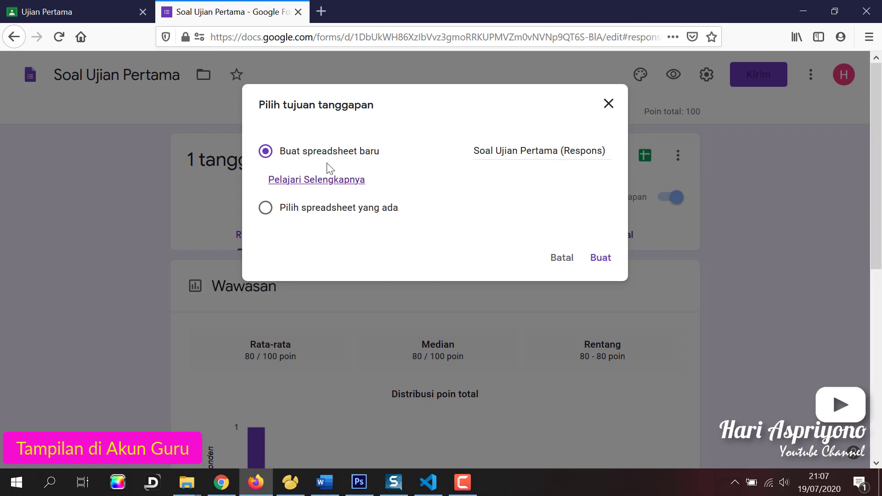
click(600, 258)
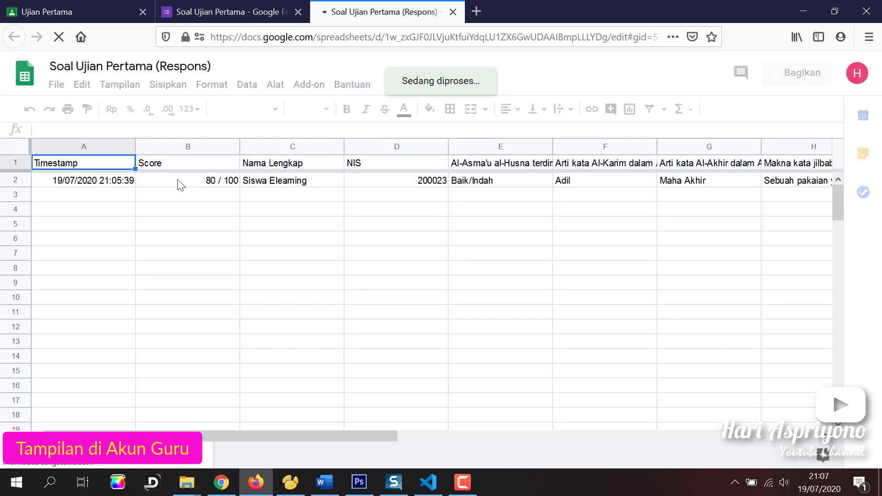
Examine the score, Nama Lengkap, NIS and answer columns in the response spreadsheet
click(179, 184)
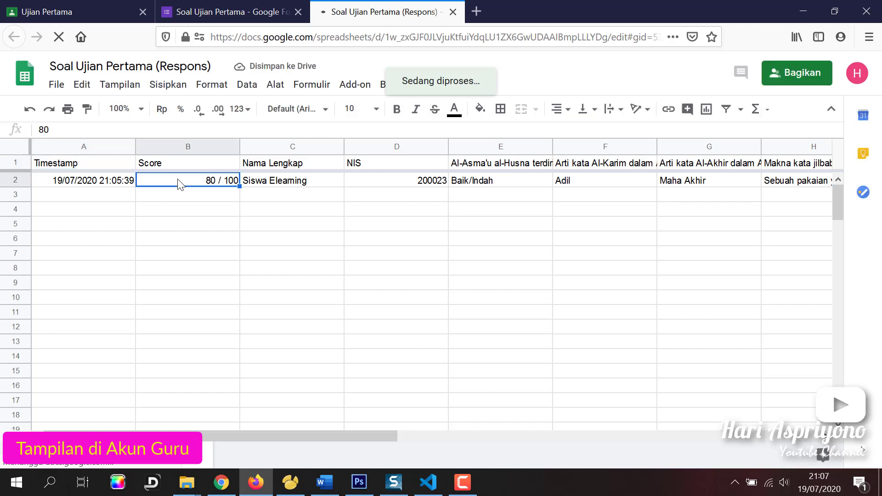
click(277, 165)
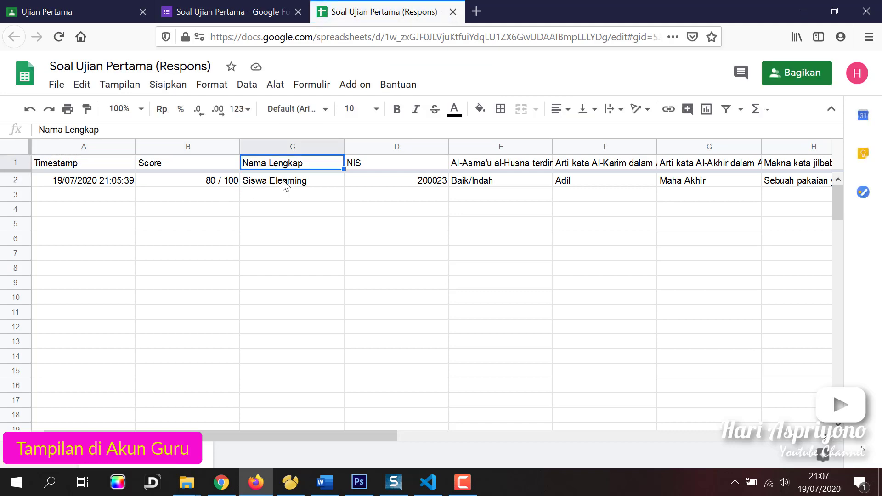
click(285, 183)
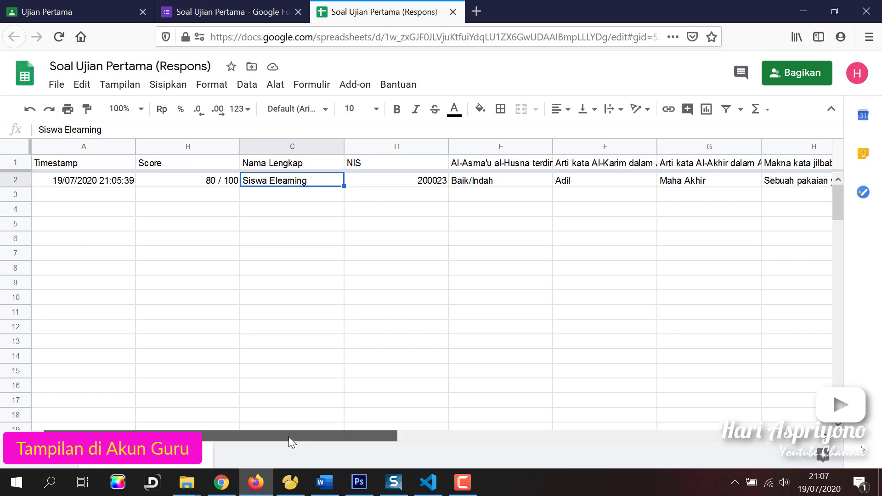
drag(288, 436, 358, 434)
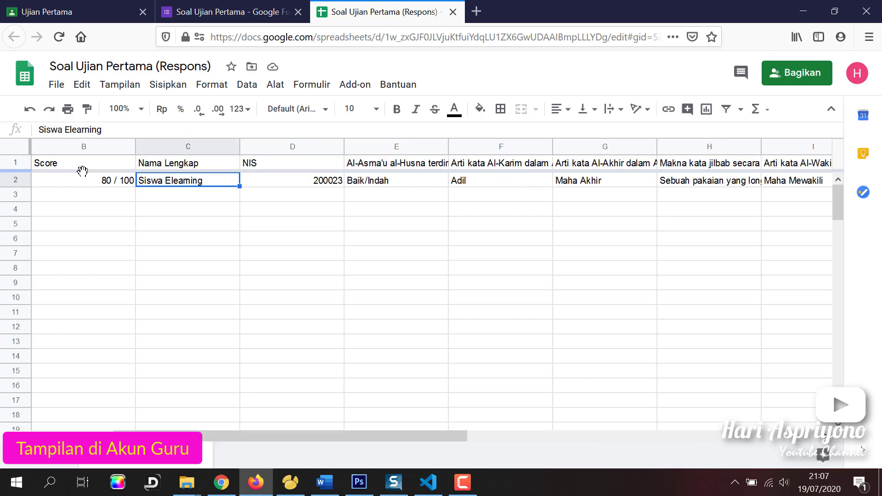
drag(146, 435, 101, 436)
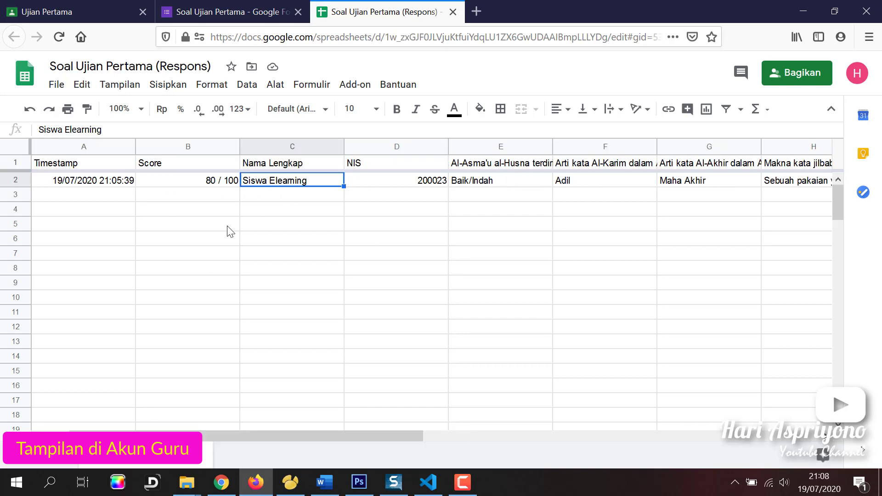
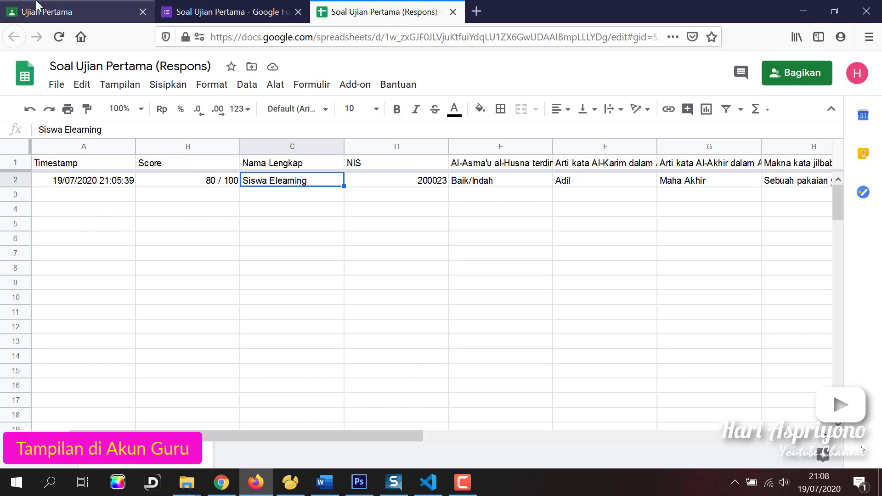
Compare the student list on the Ujian Pertama submissions page with the response spreadsheet, ending on the submissions page
click(41, 13)
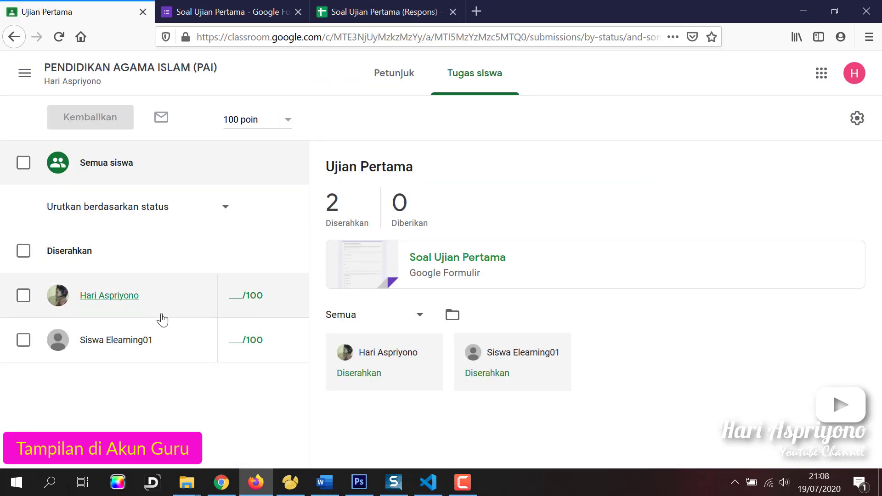
click(232, 13)
click(351, 10)
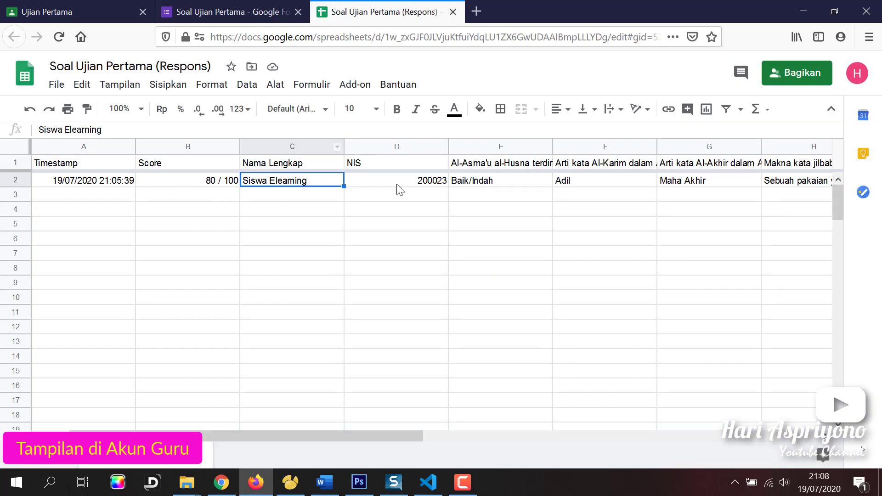
click(81, 7)
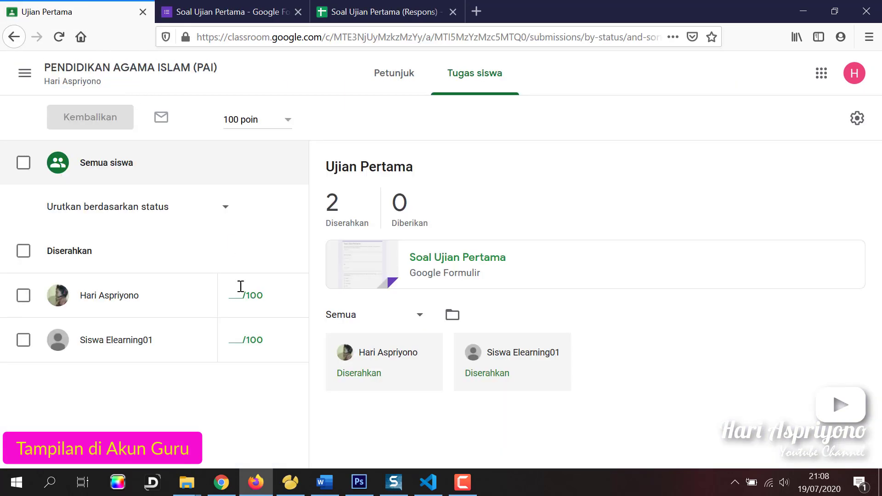
Grade the second student's Ujian Pertama submission 80 out of 100 and return the work to that student
click(235, 338)
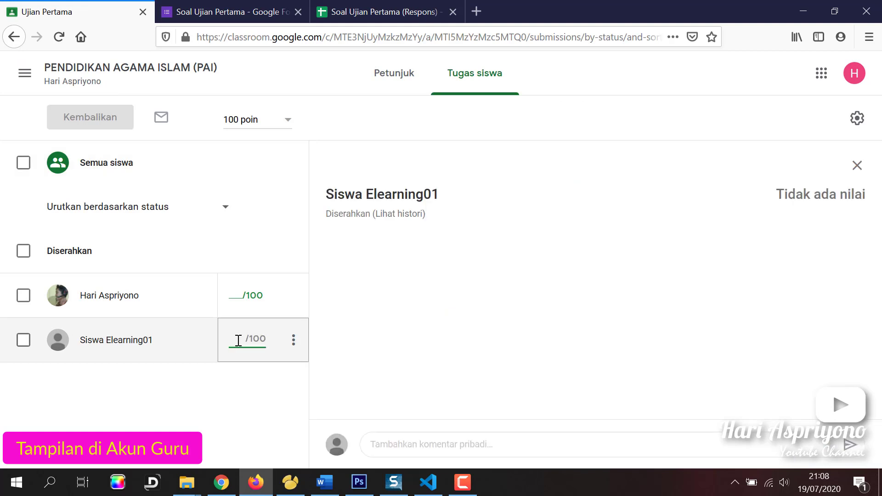
text(80)
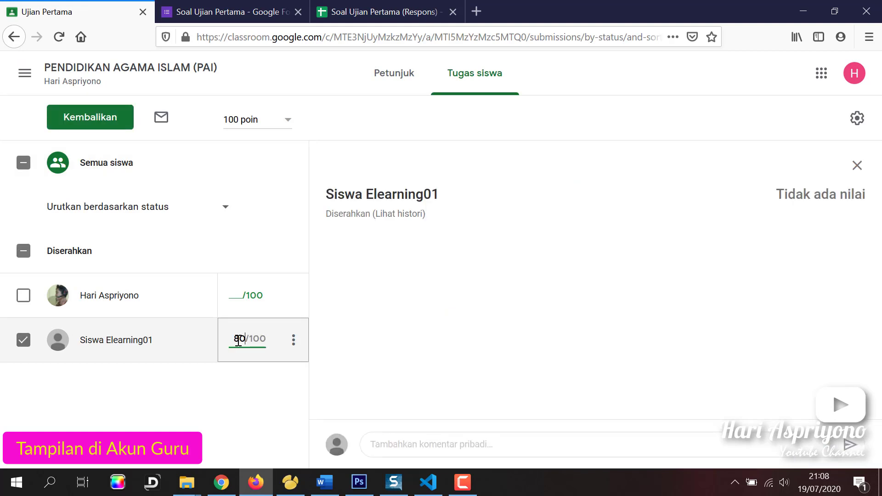
click(235, 386)
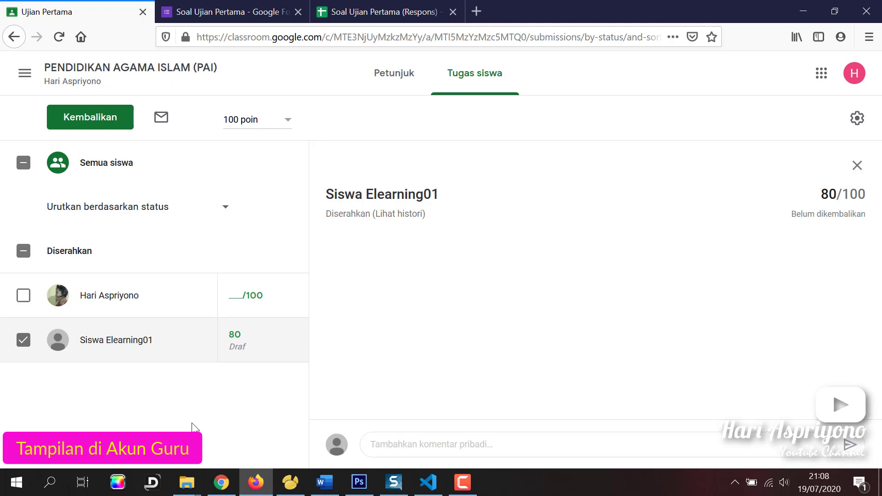
click(95, 122)
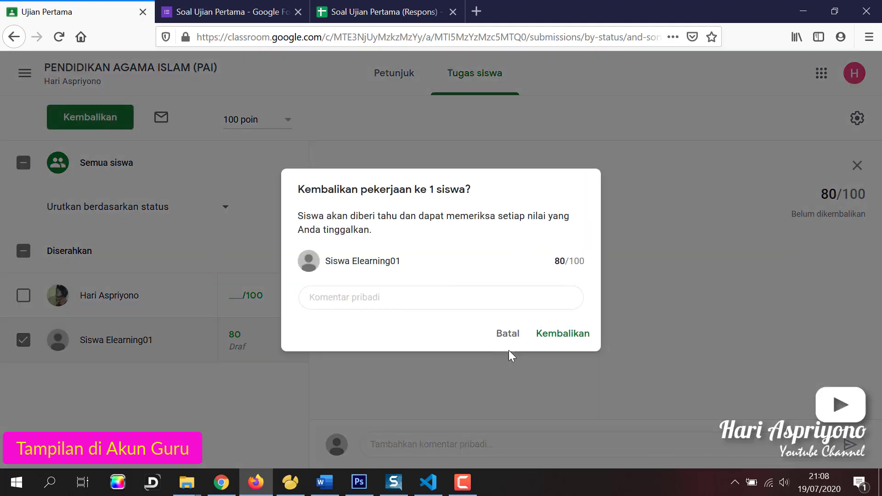
click(566, 338)
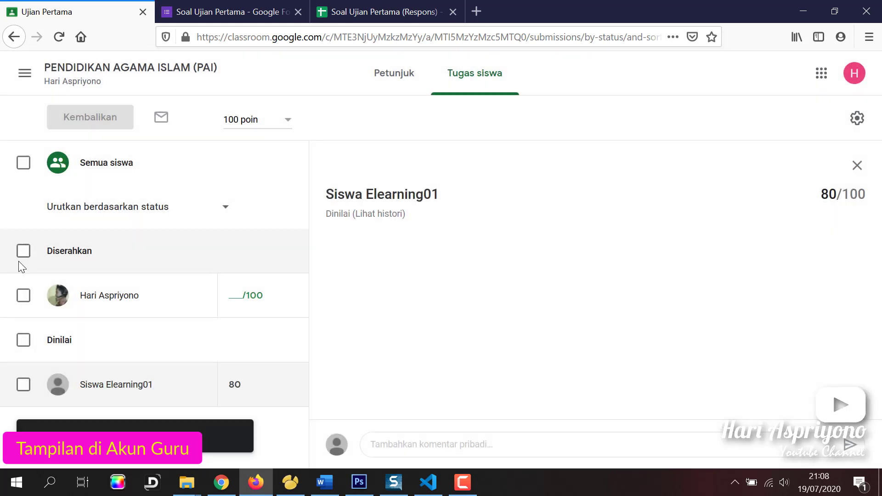
Go back to the PENDIDIKAN AGAMA ISLAM (PAI) class forum and reopen the Ujian Pertama student submissions from there
click(150, 76)
scroll(396, 273, up, 4)
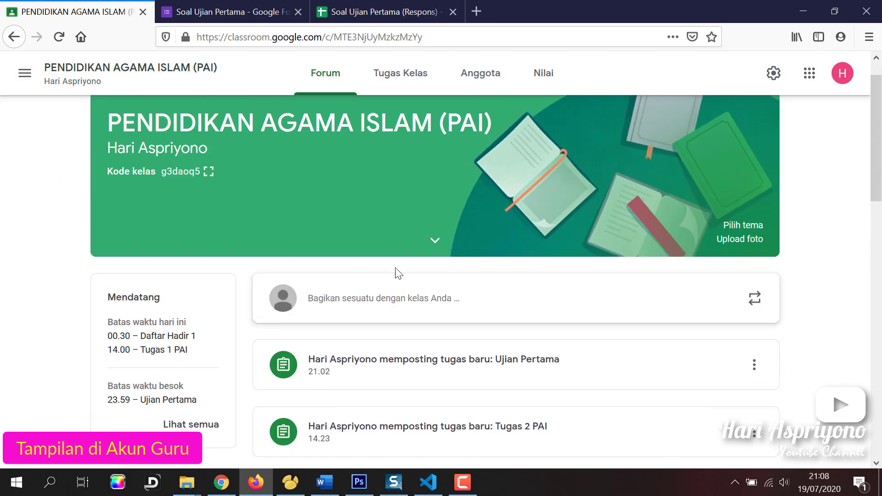
click(468, 385)
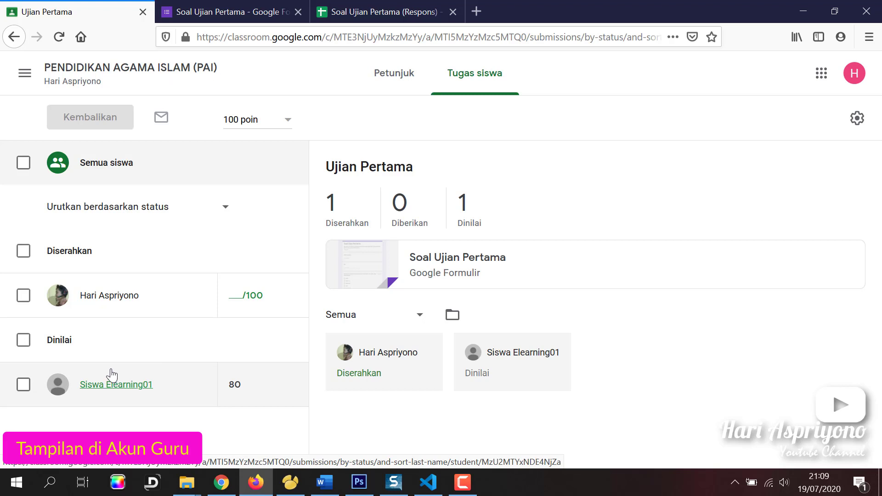
Check the scores in the Soal Ujian Pertama (Respons) spreadsheet against the student grades in Classroom, ending on the submissions page
click(374, 12)
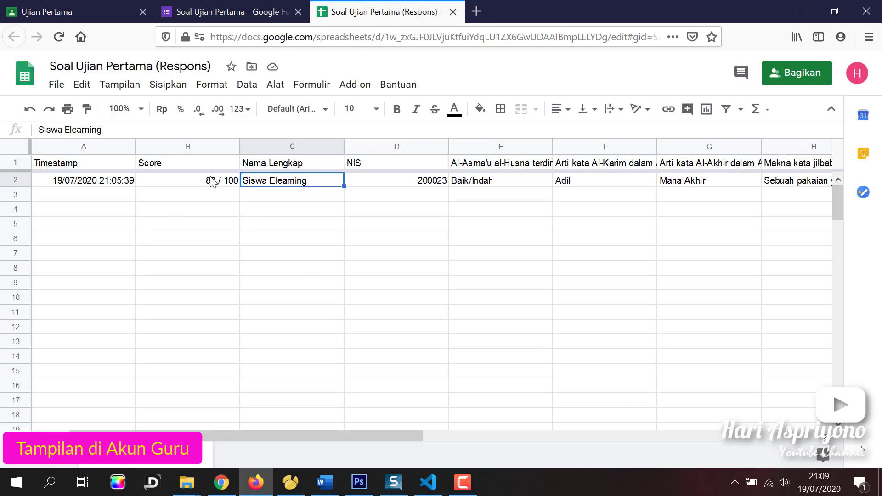
click(64, 12)
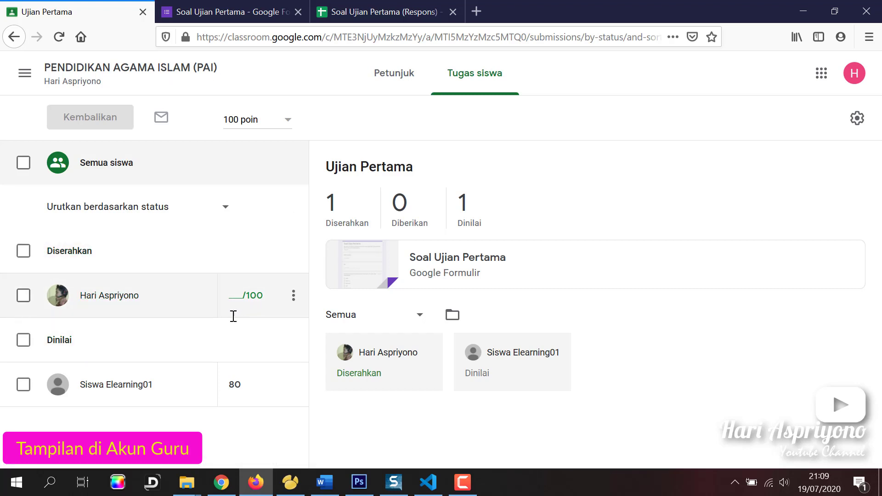
click(359, 13)
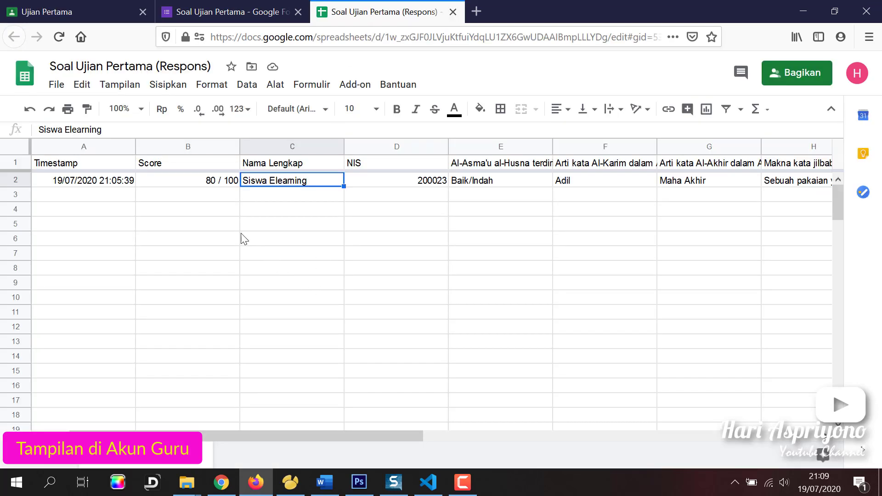
click(168, 202)
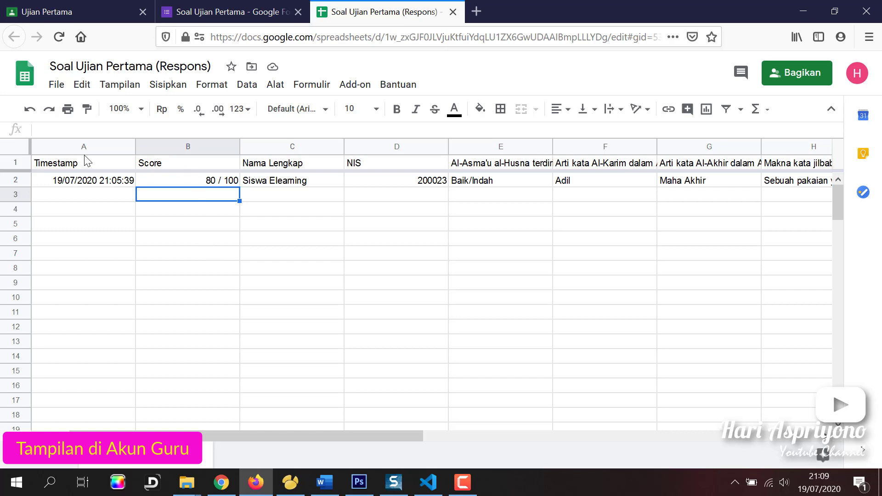
click(54, 18)
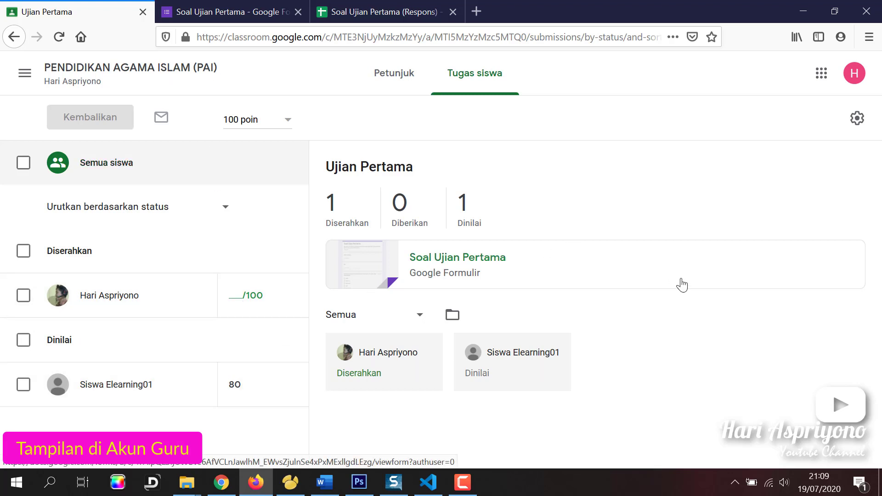
Return to the PENDIDIKAN AGAMA ISLAM (PAI) class forum, look over its posts, and minimize the browser window
click(107, 73)
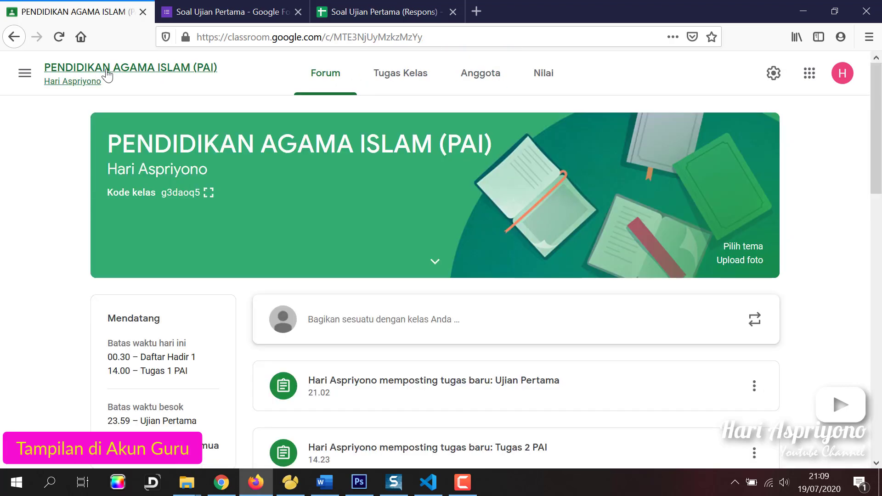
scroll(459, 248, down, 3)
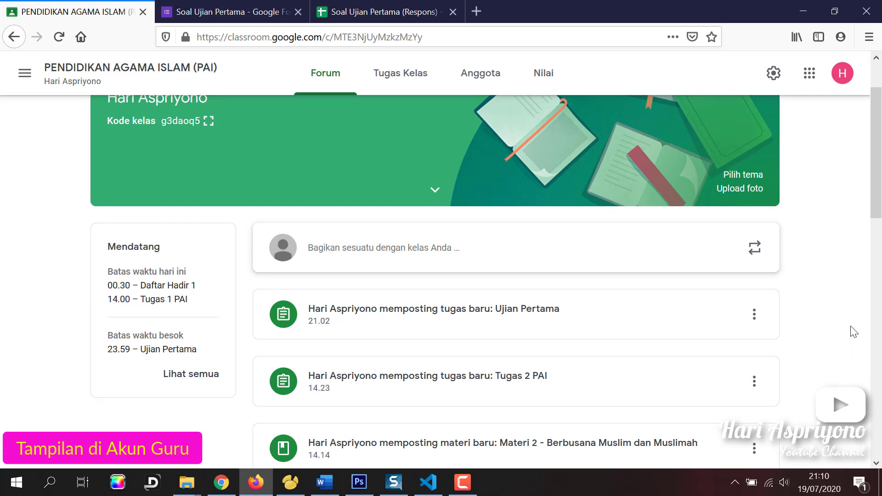
scroll(850, 322, up, 3)
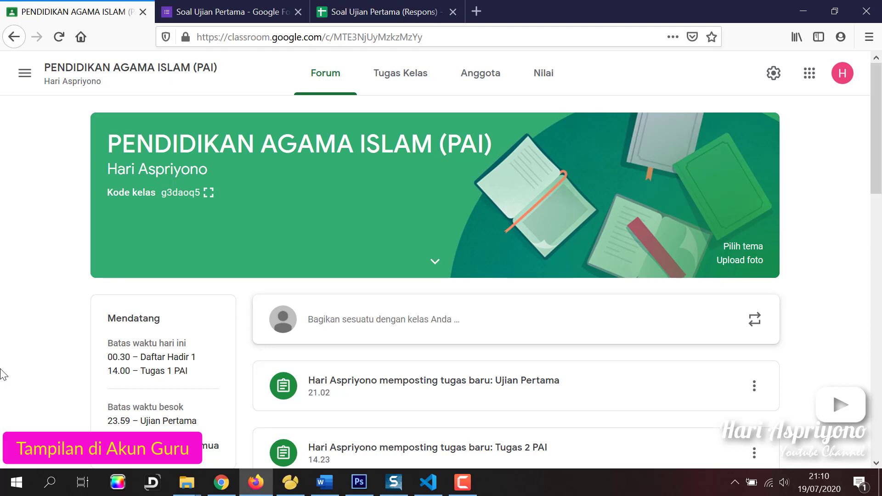
click(803, 11)
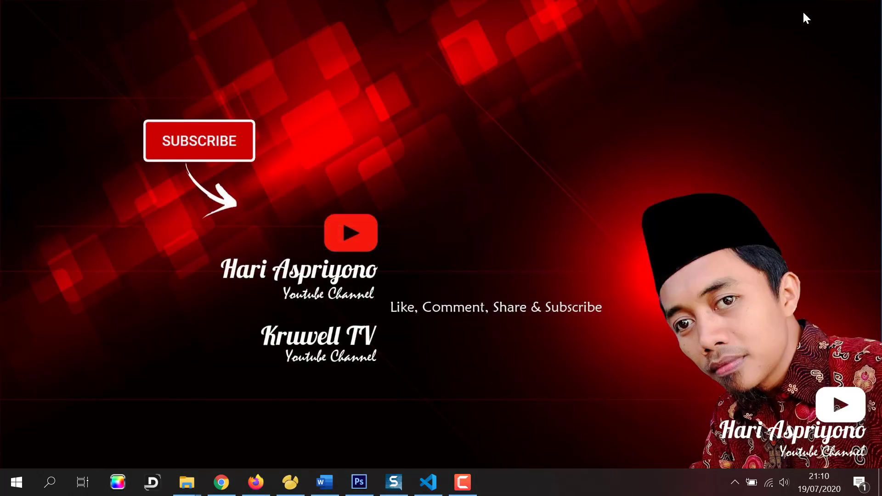